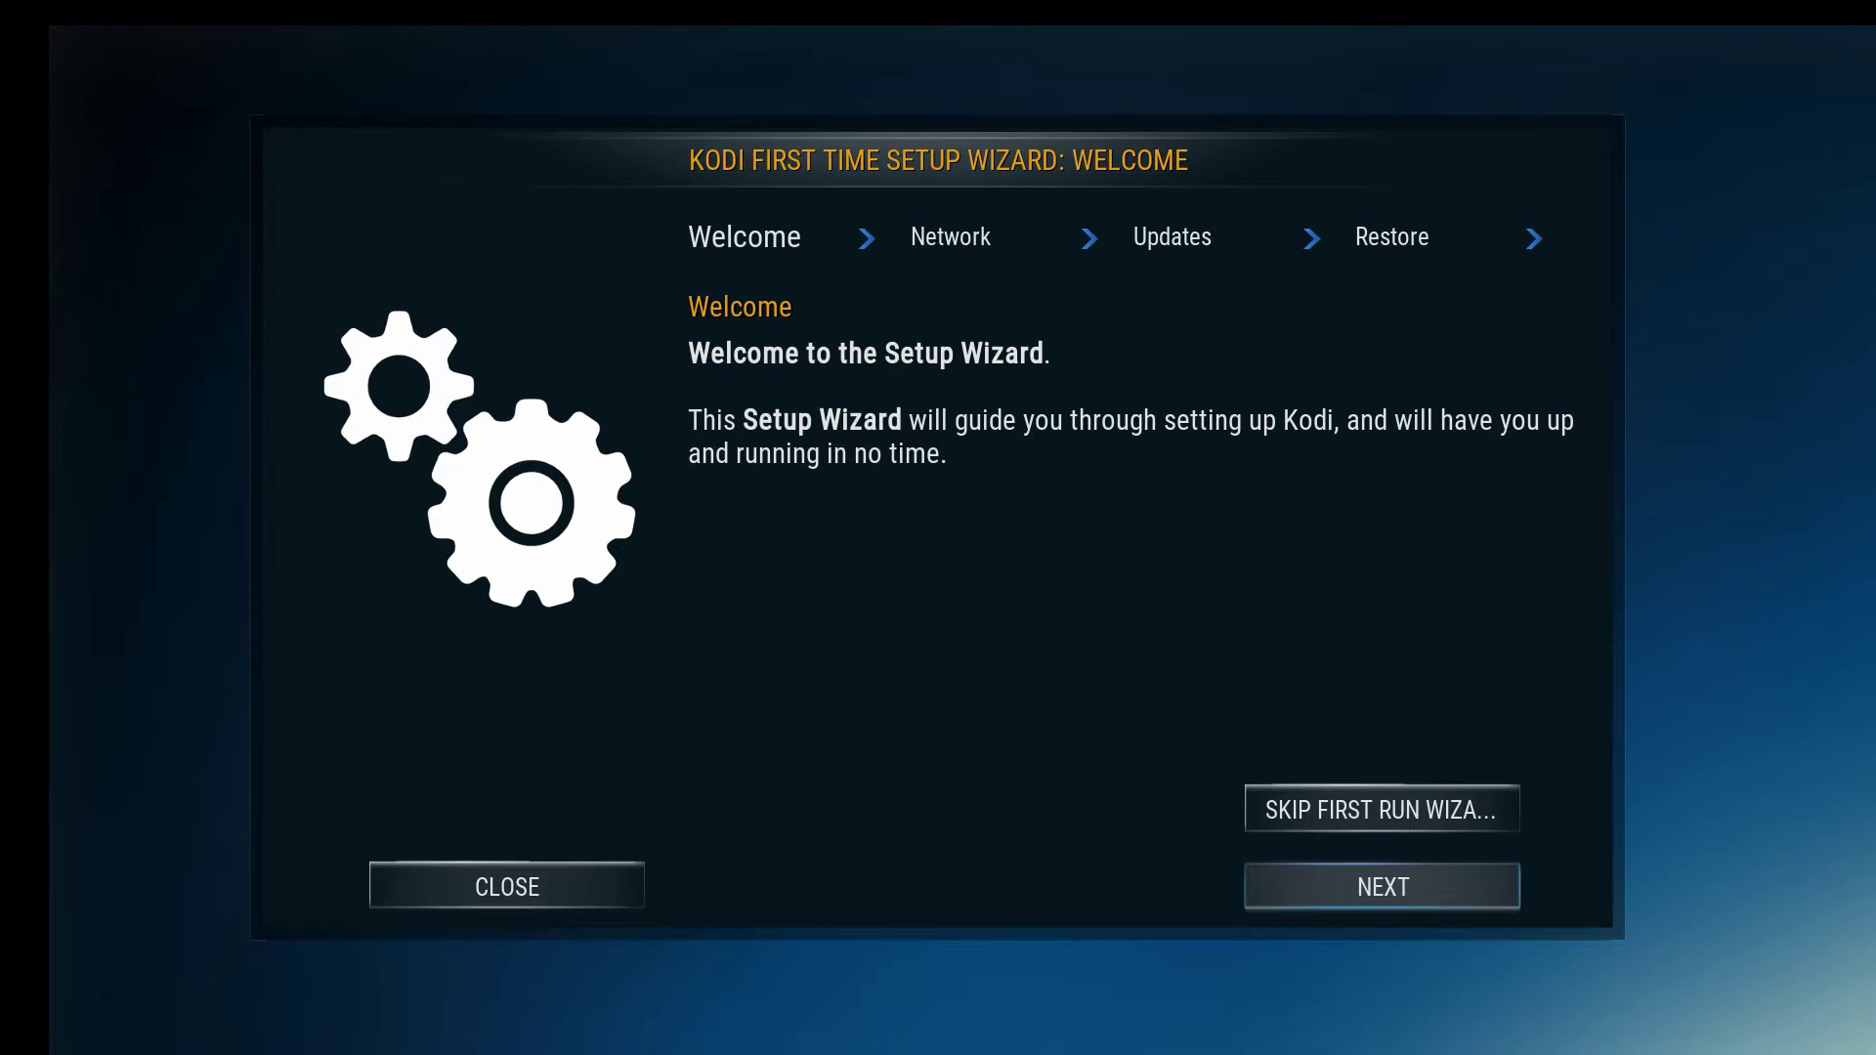
- Decline skipping the wizard and continue to the Configure Your Network step
key("Up")
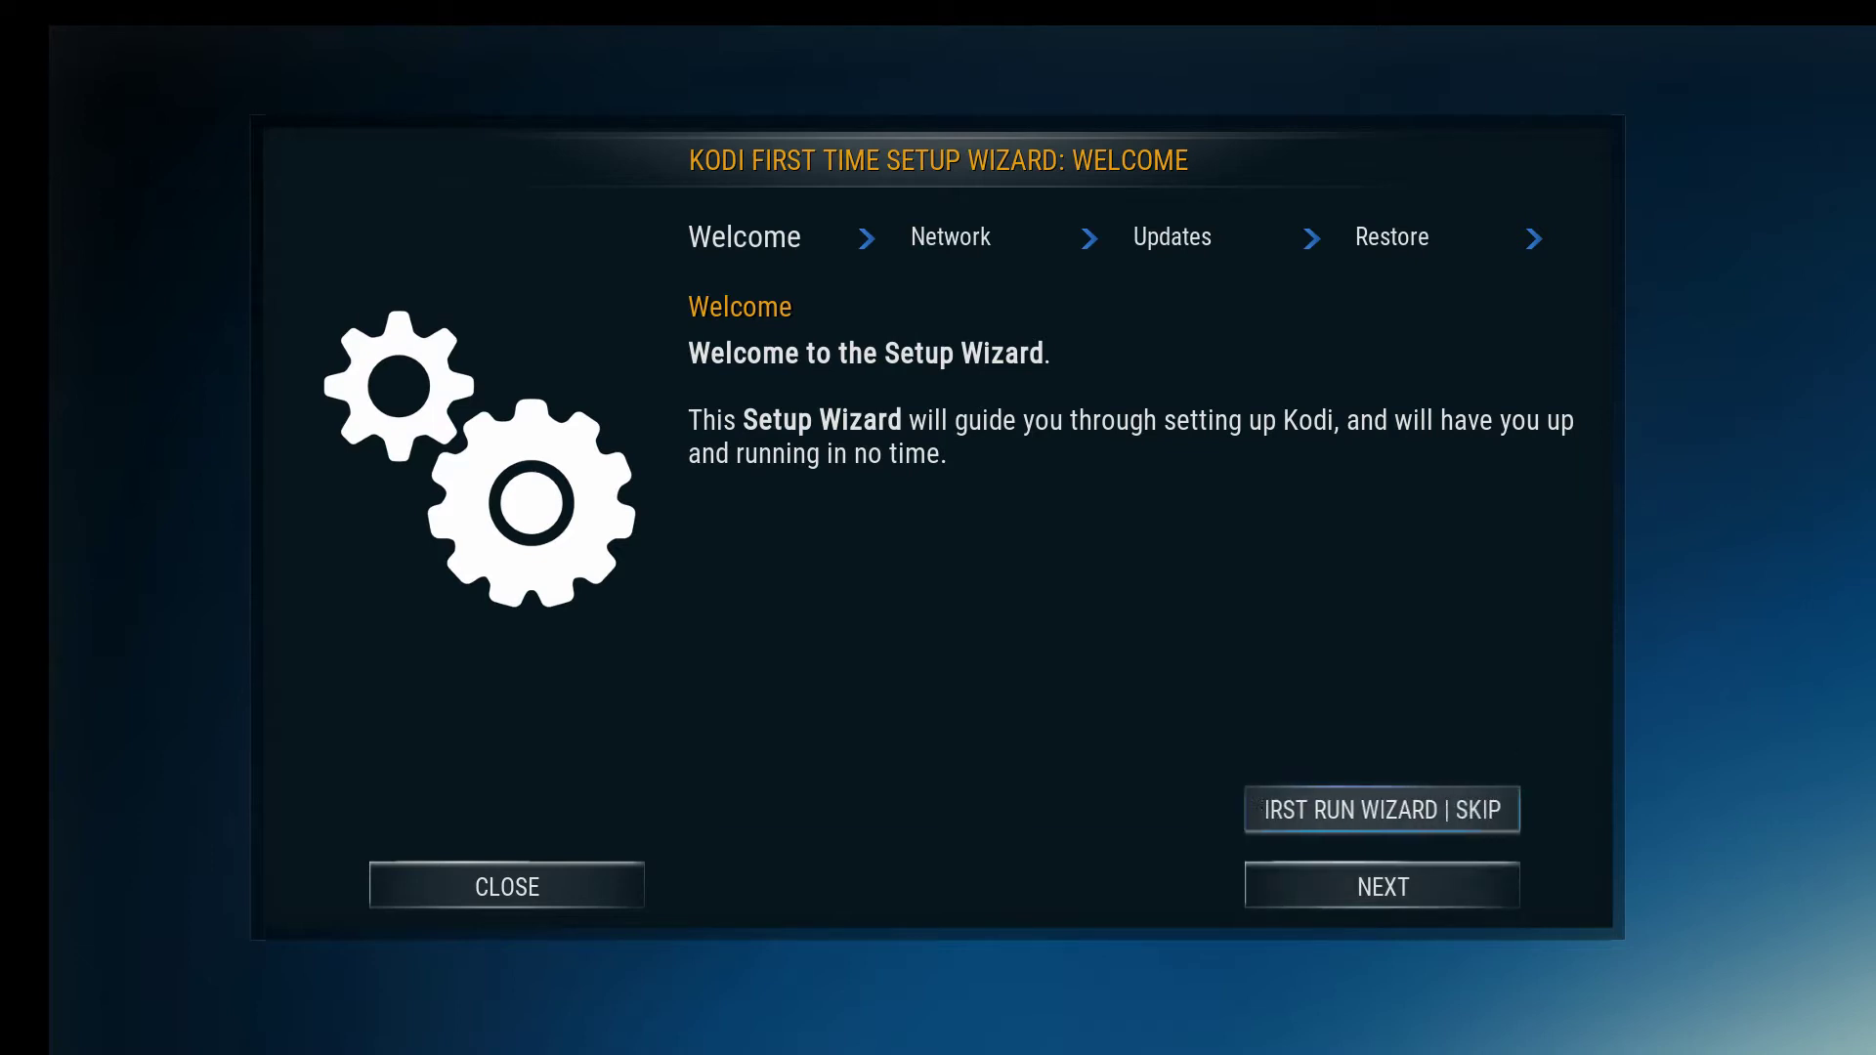
key("Down")
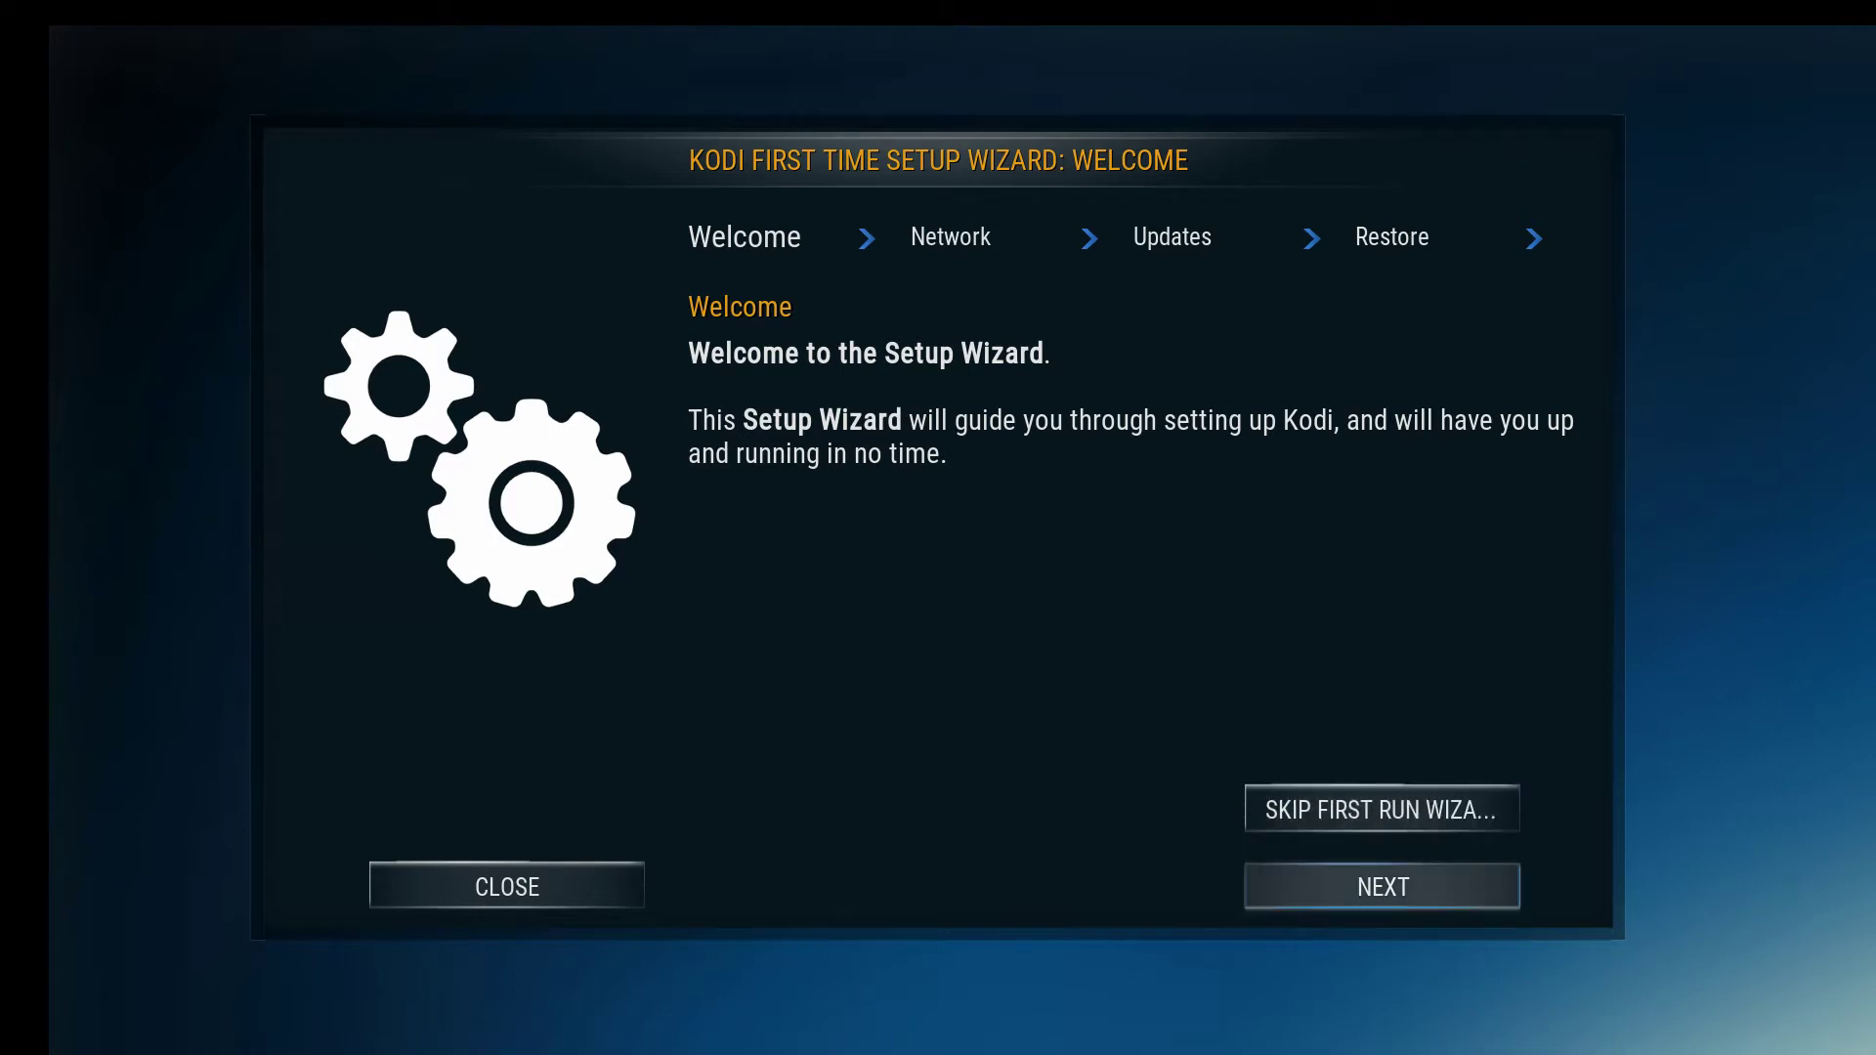
key("Up")
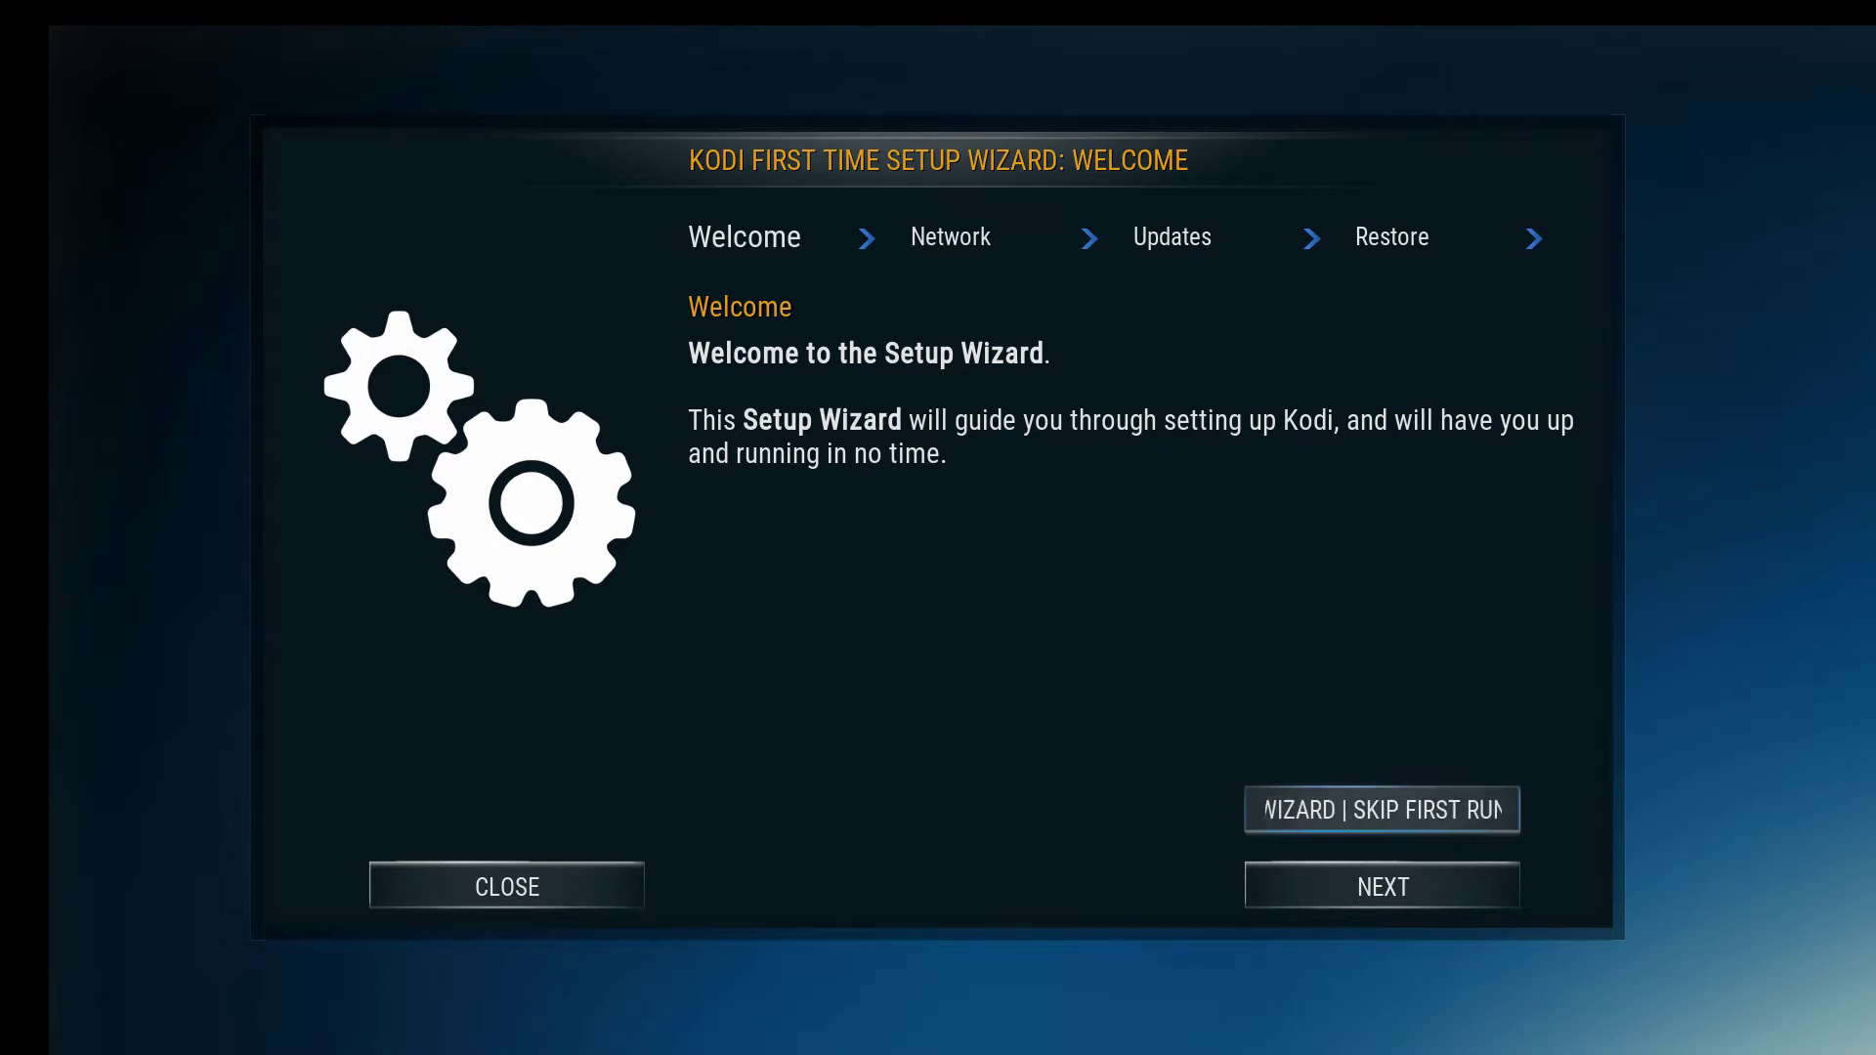
key("Down")
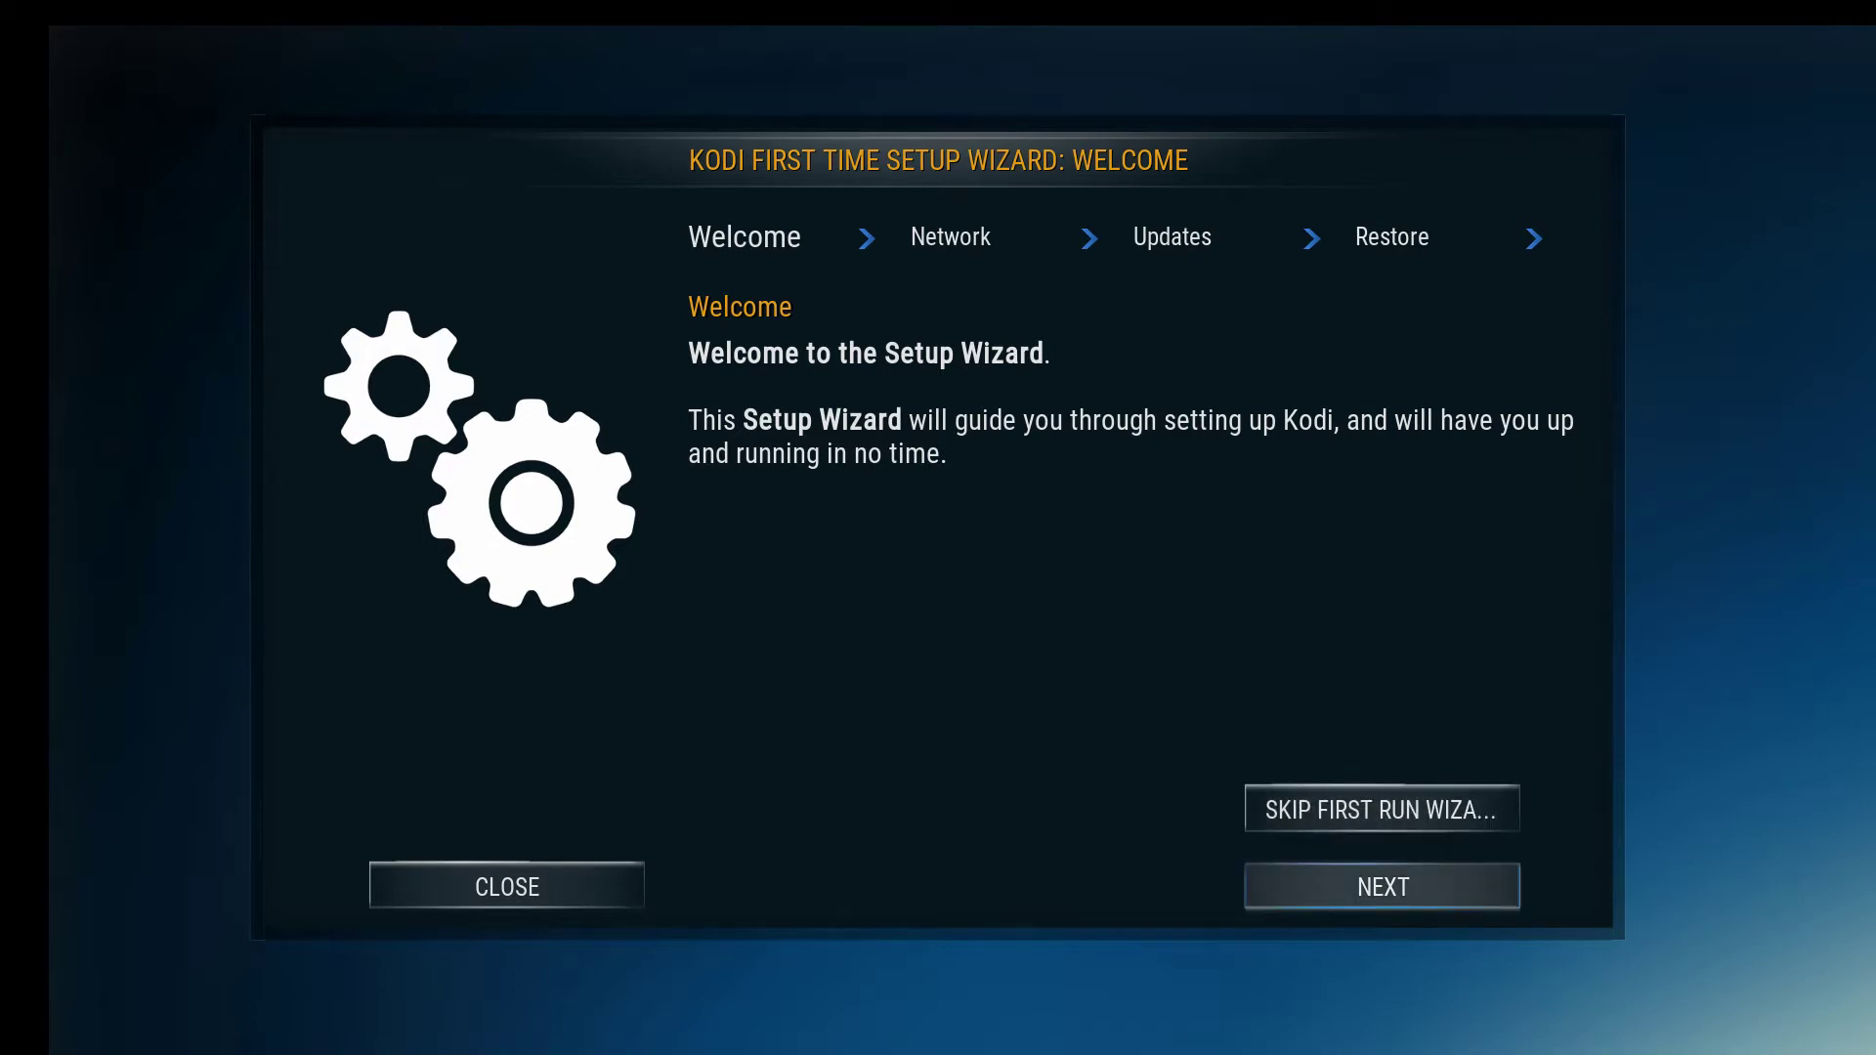
key("Return")
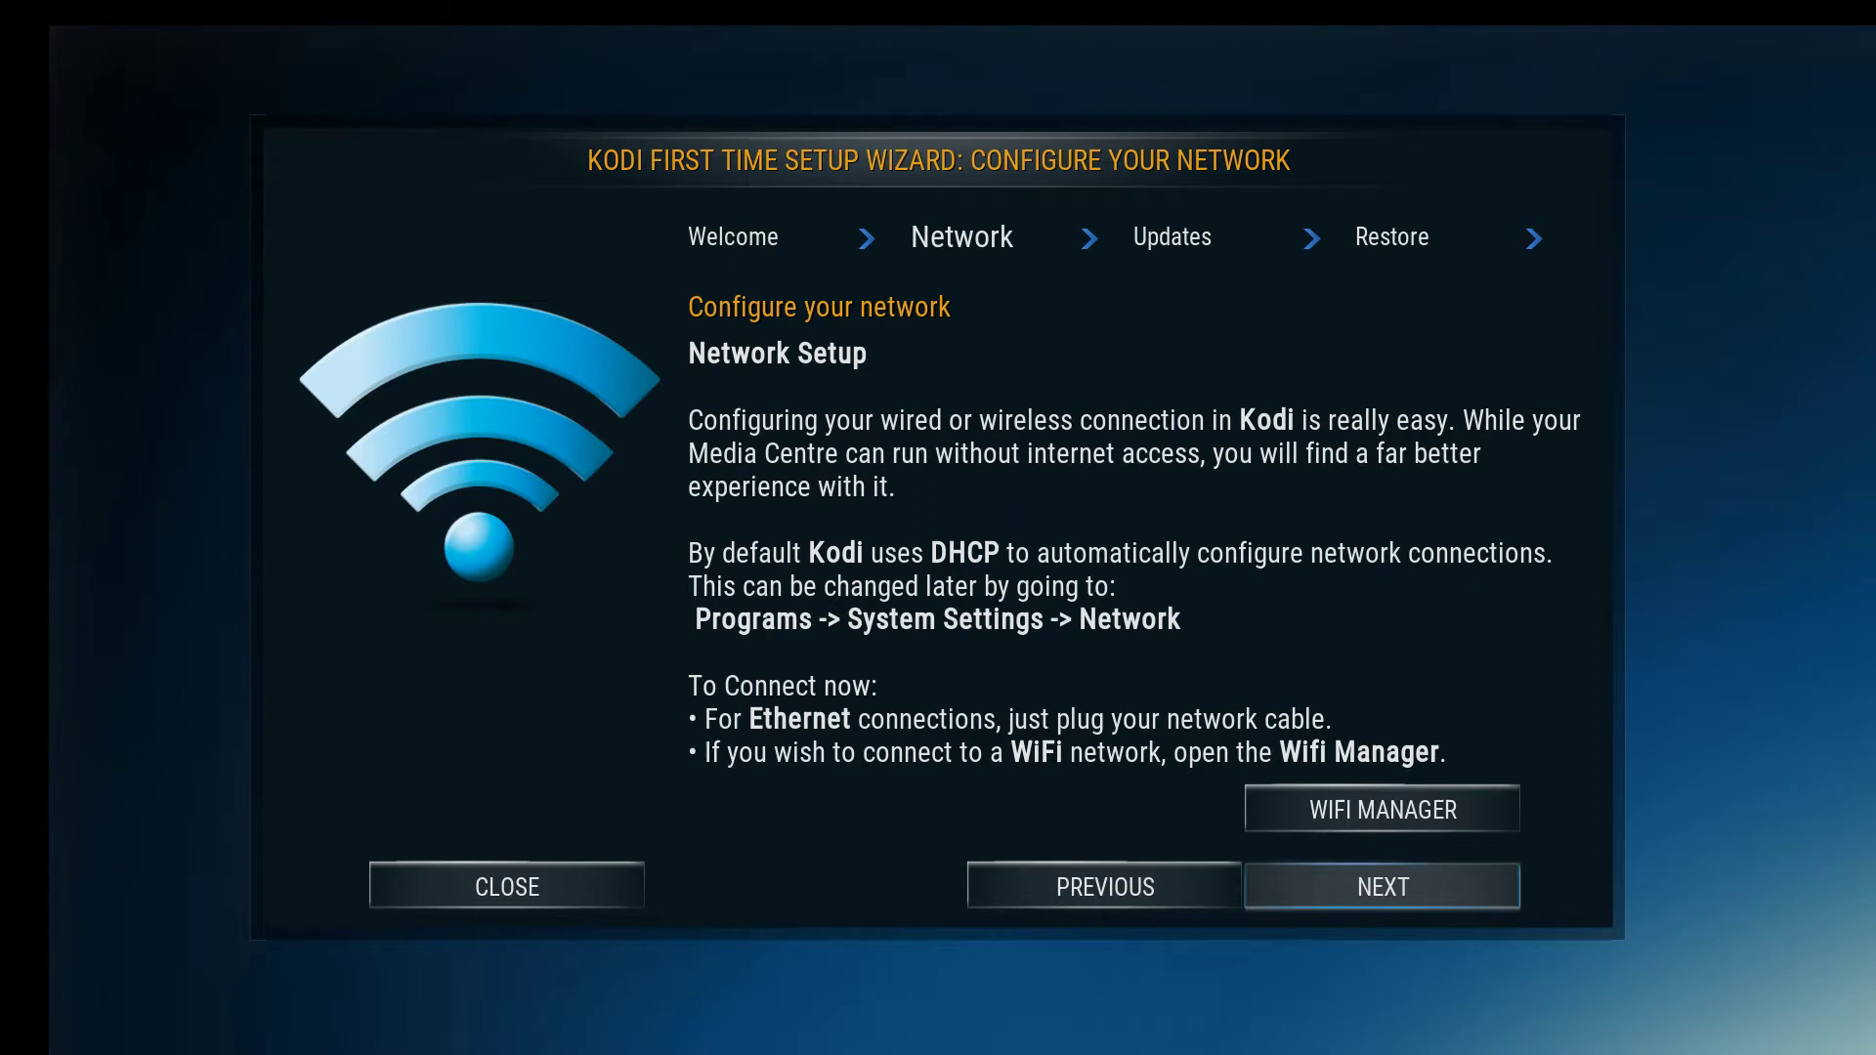
- Open the WiFi Manager to list nearby access points and their signal strengths
key("Up")
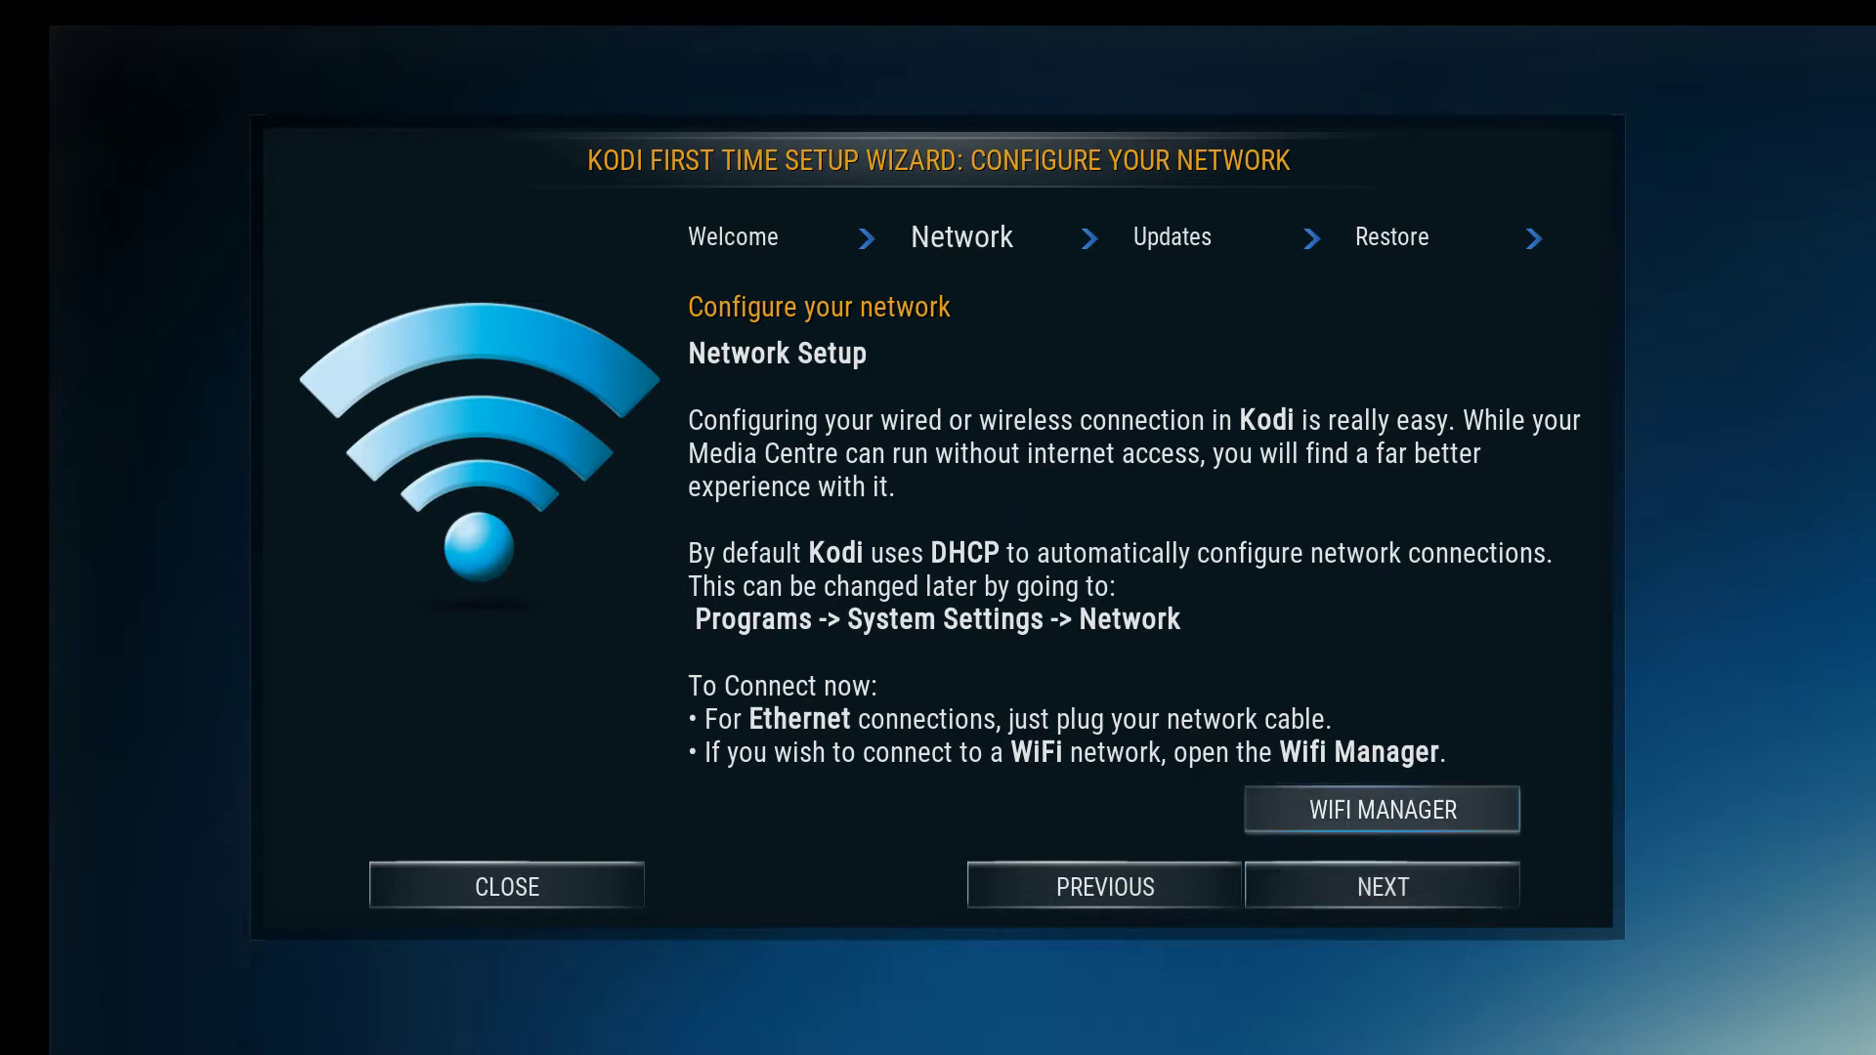
key("Down")
key("Up")
key("Down")
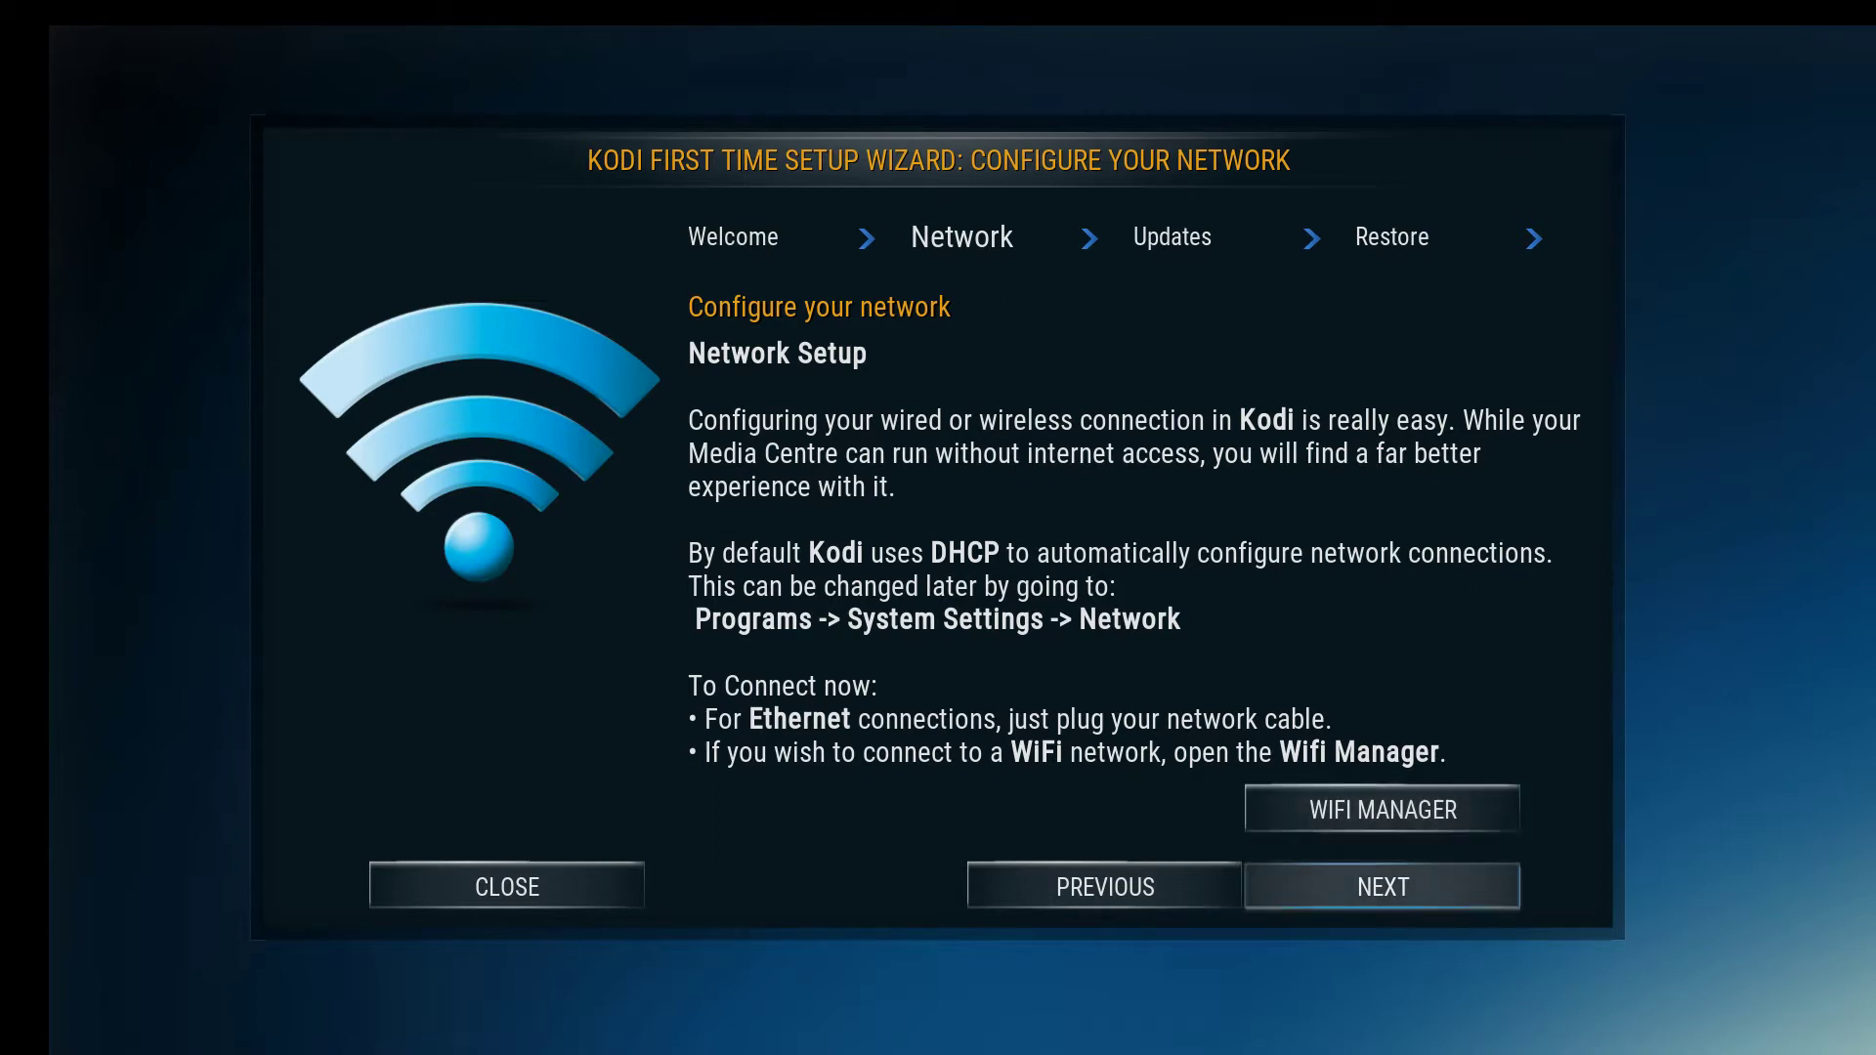
key("Left")
key("Right")
key("Up")
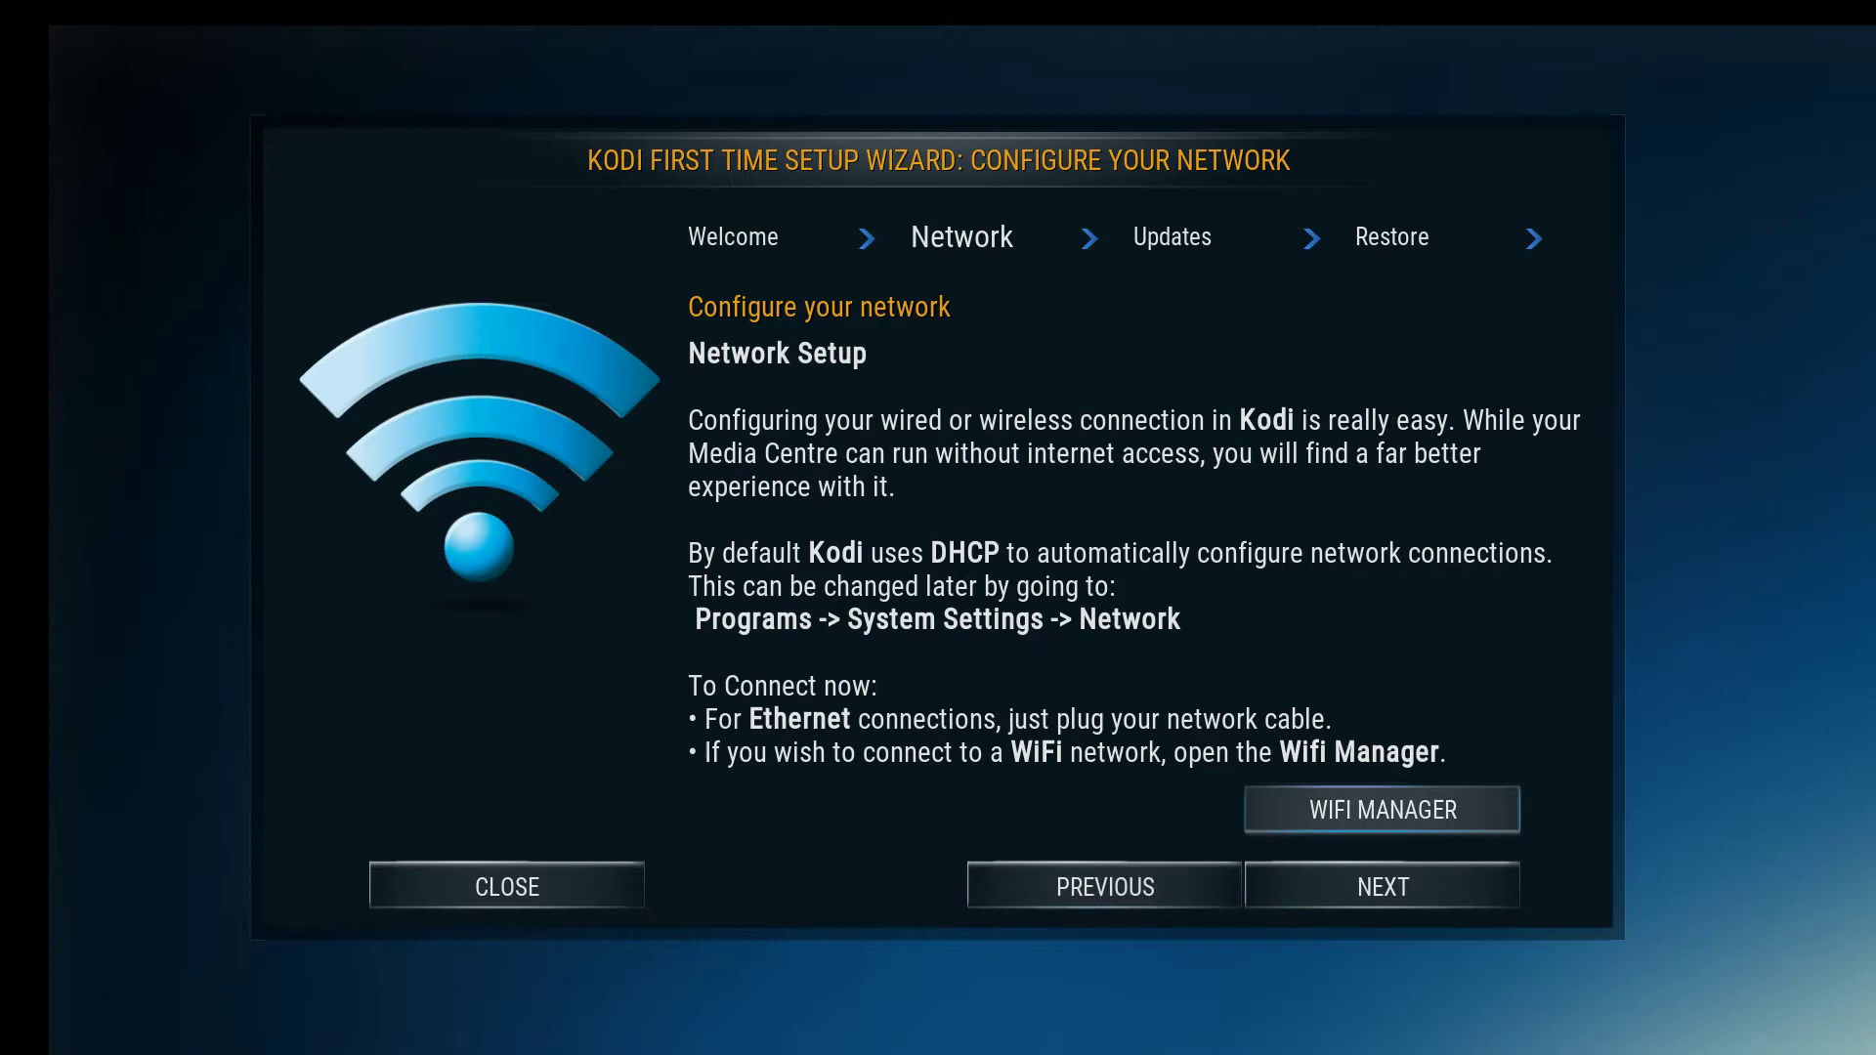
key("Return")
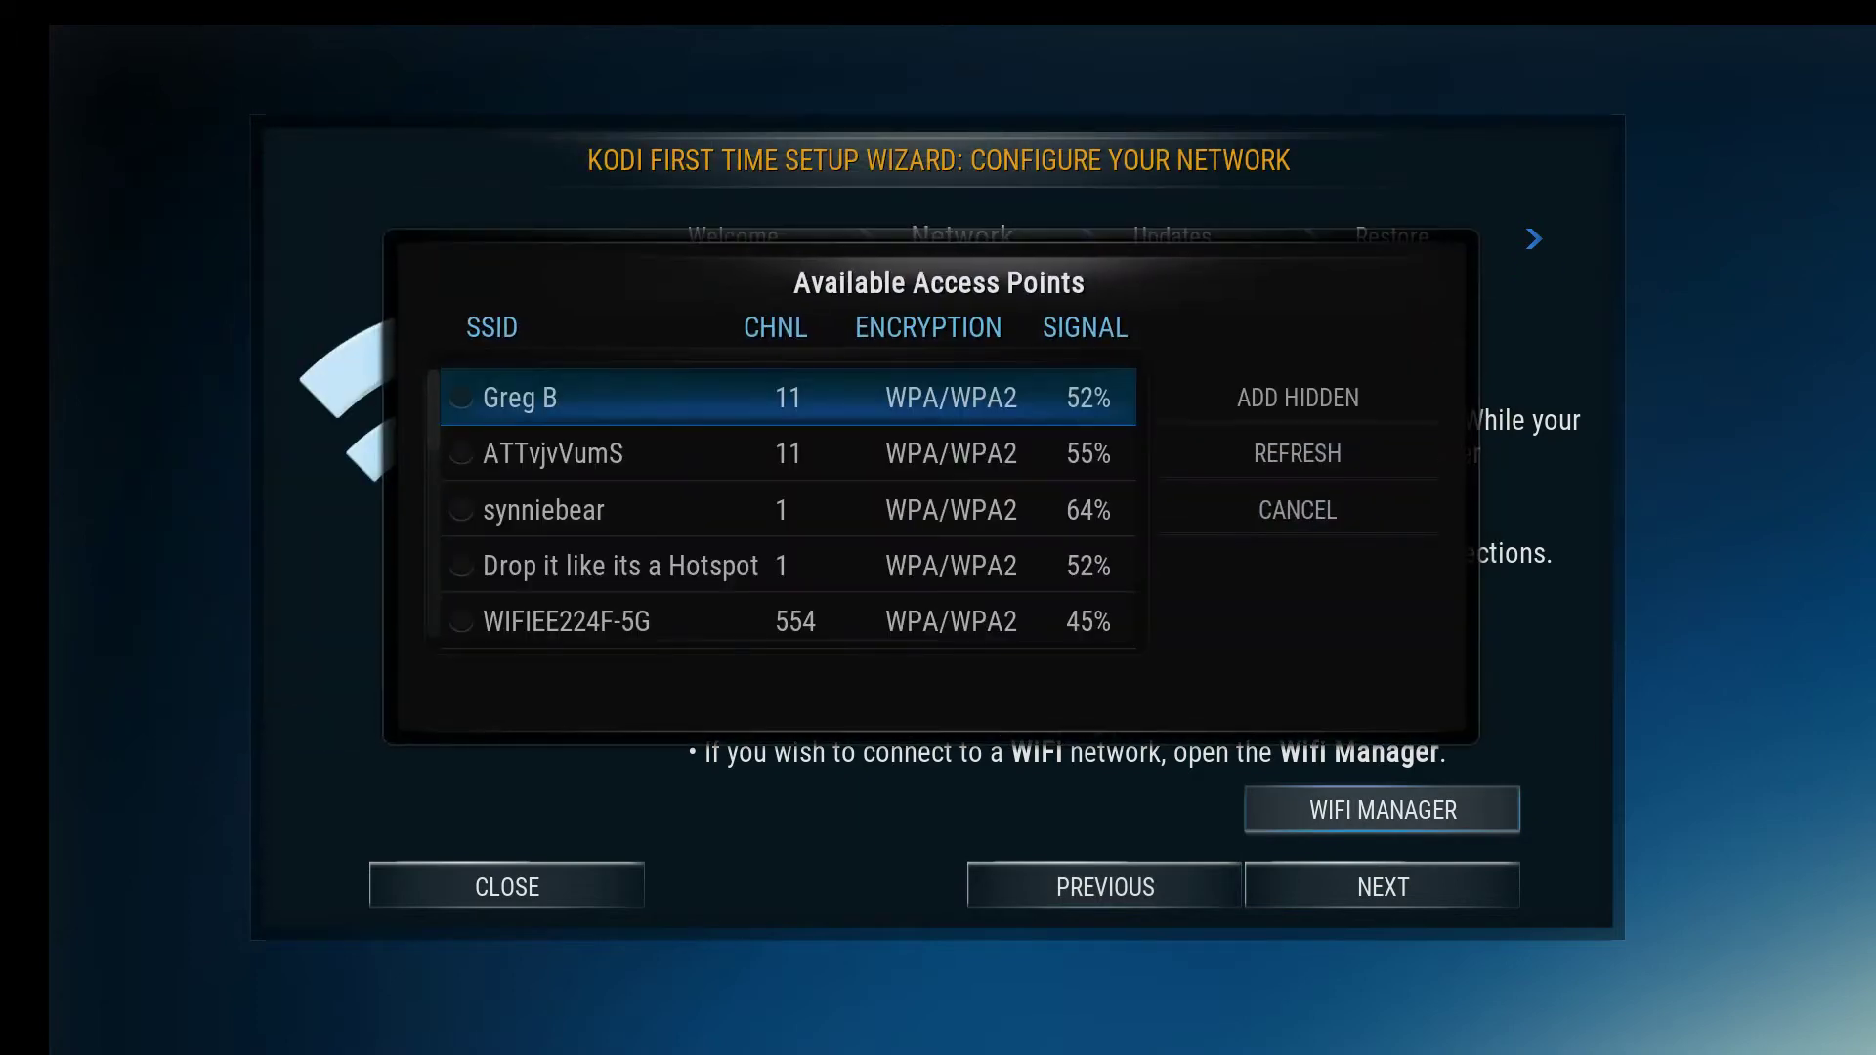
- Pick a Wi-Fi network and submit an empty encryption key, which Kodi rejects
key("Return")
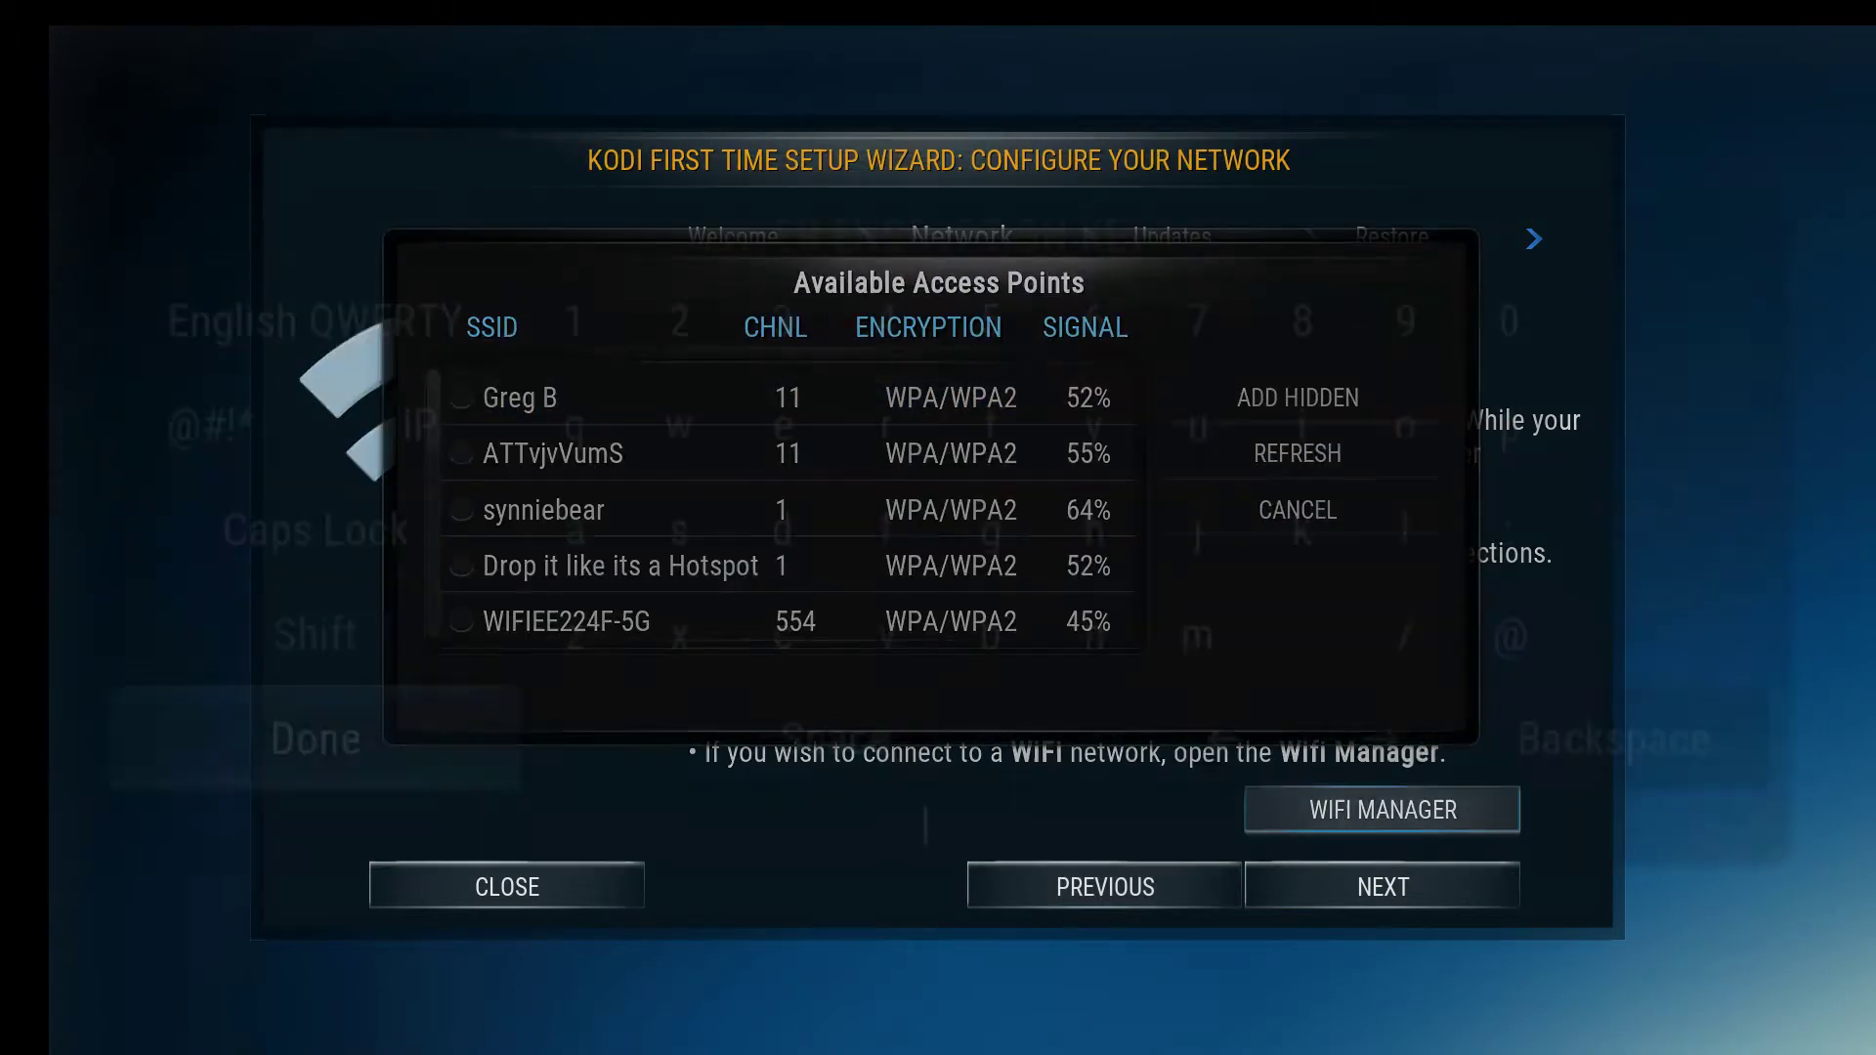
key("Right")
key("Up")
key("Up")
key("Right")
key("Right")
key("Right")
key("Right")
key("Right")
key("Right")
key("Left")
key("Left")
key("Left")
key("Left")
key("Left")
key("Down")
key("Down")
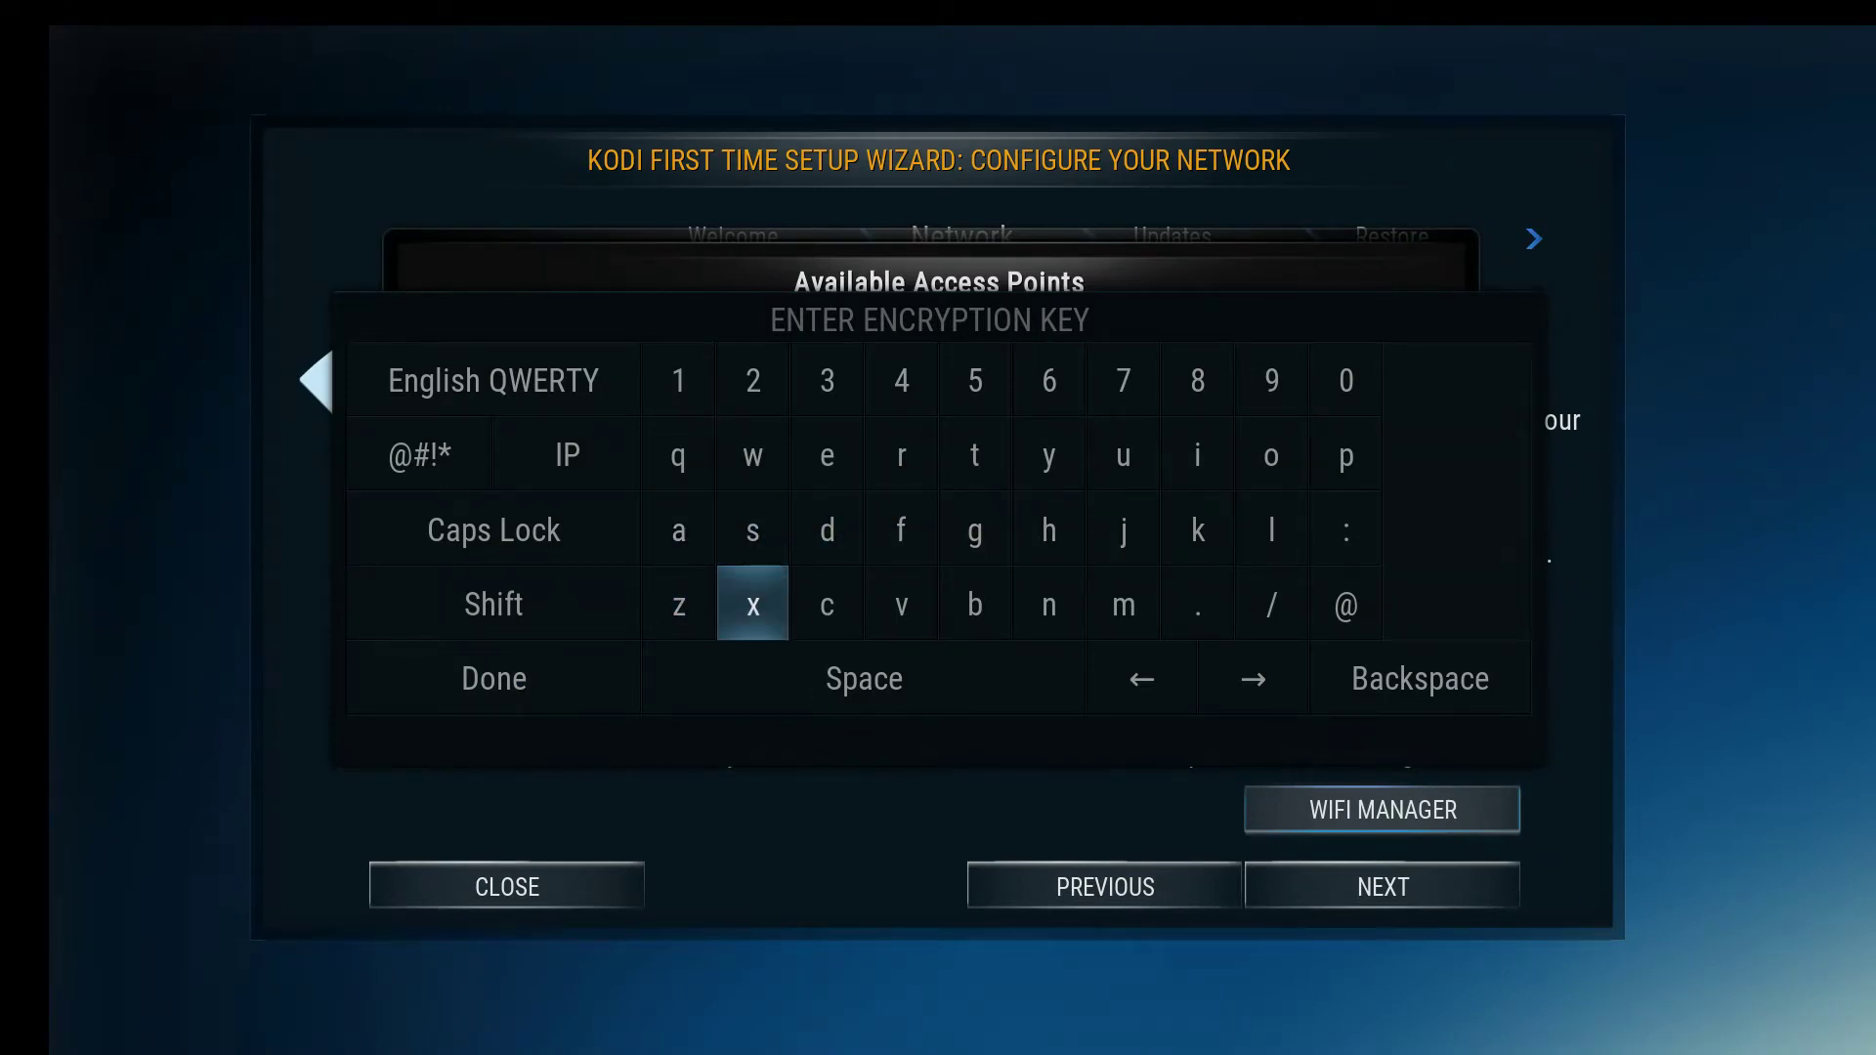
key("Left")
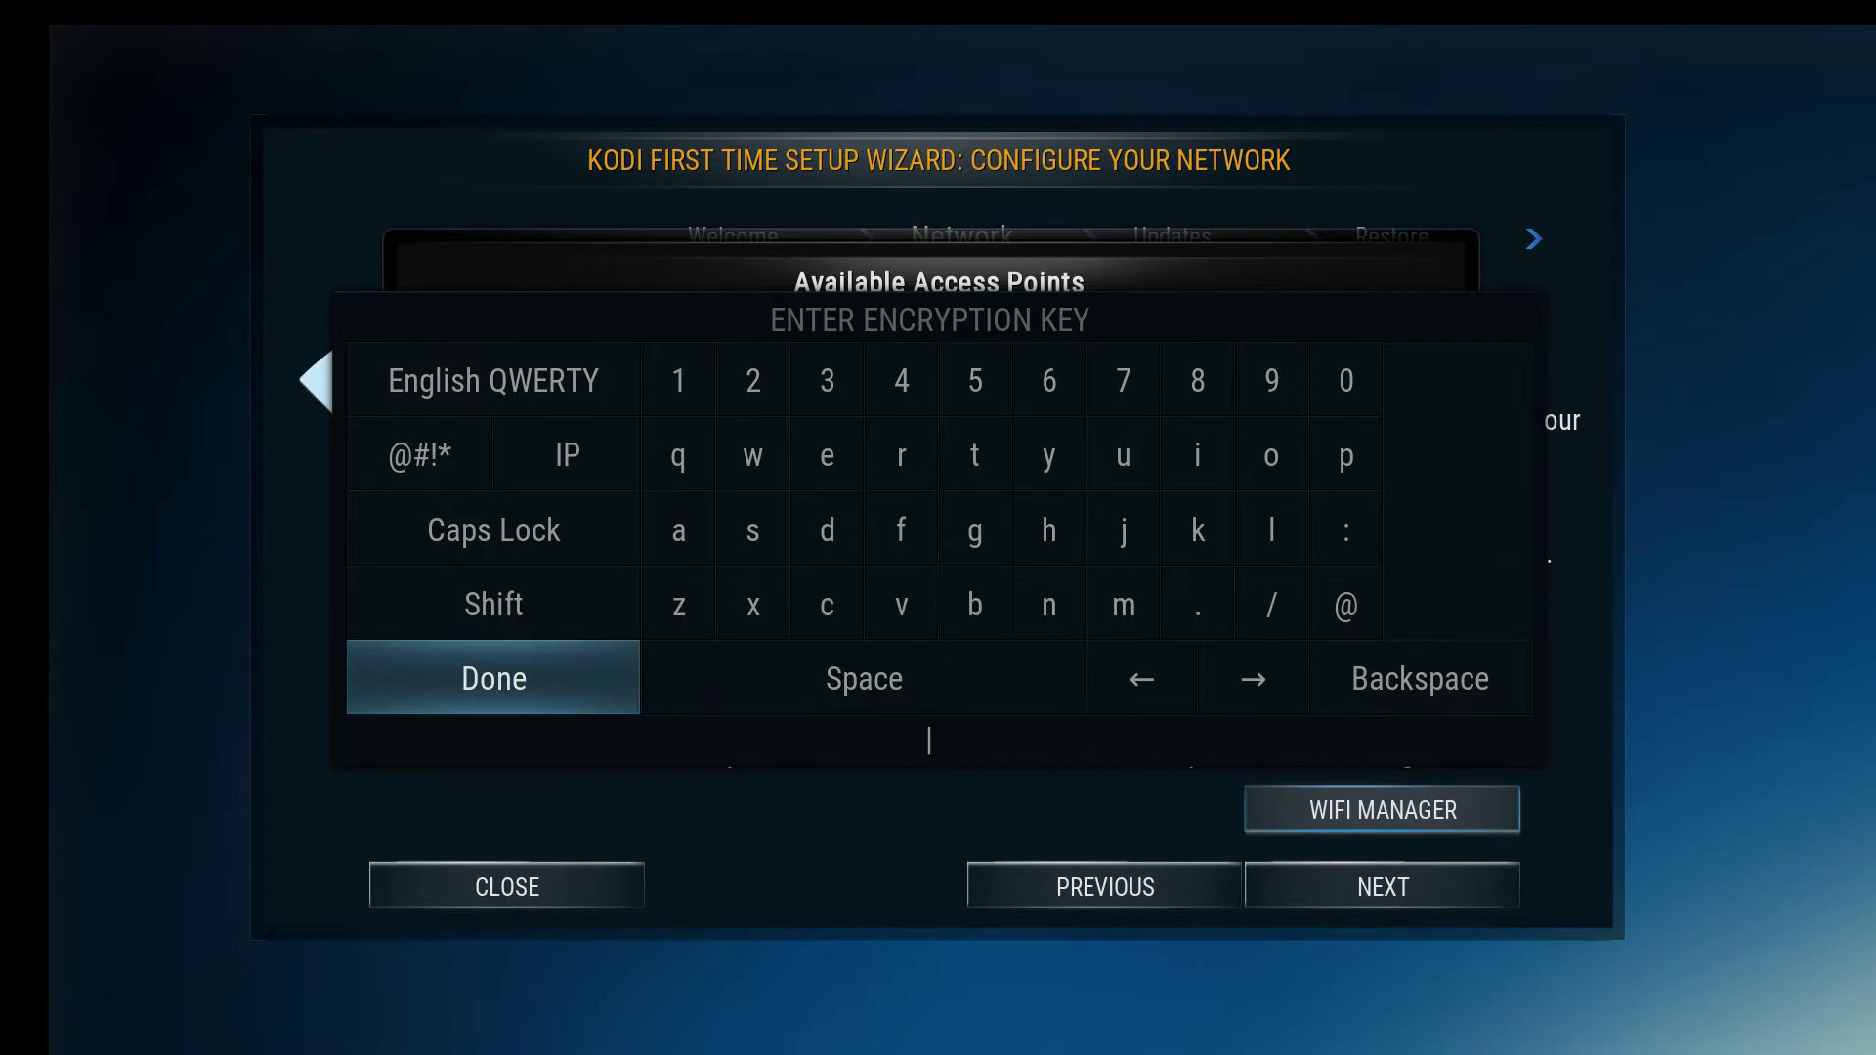
key("Return")
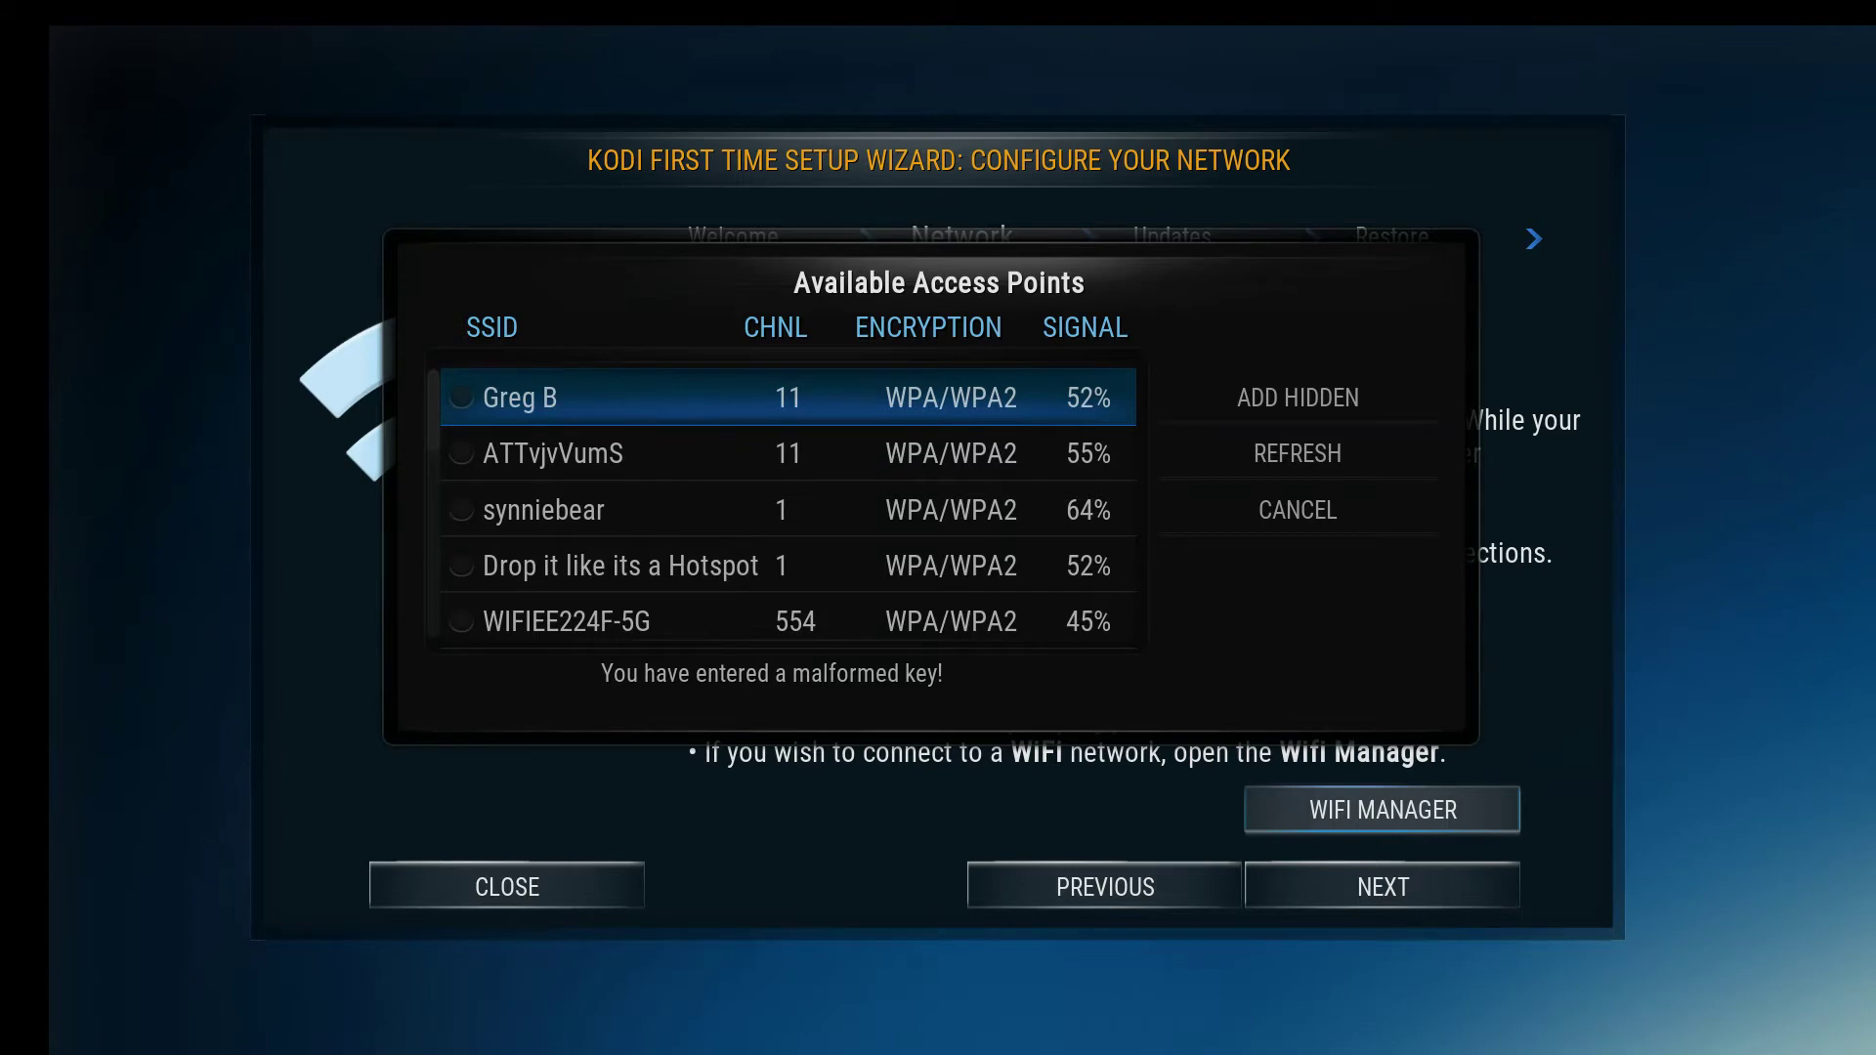
- Cancel the access point list without connecting to any network
key("Right")
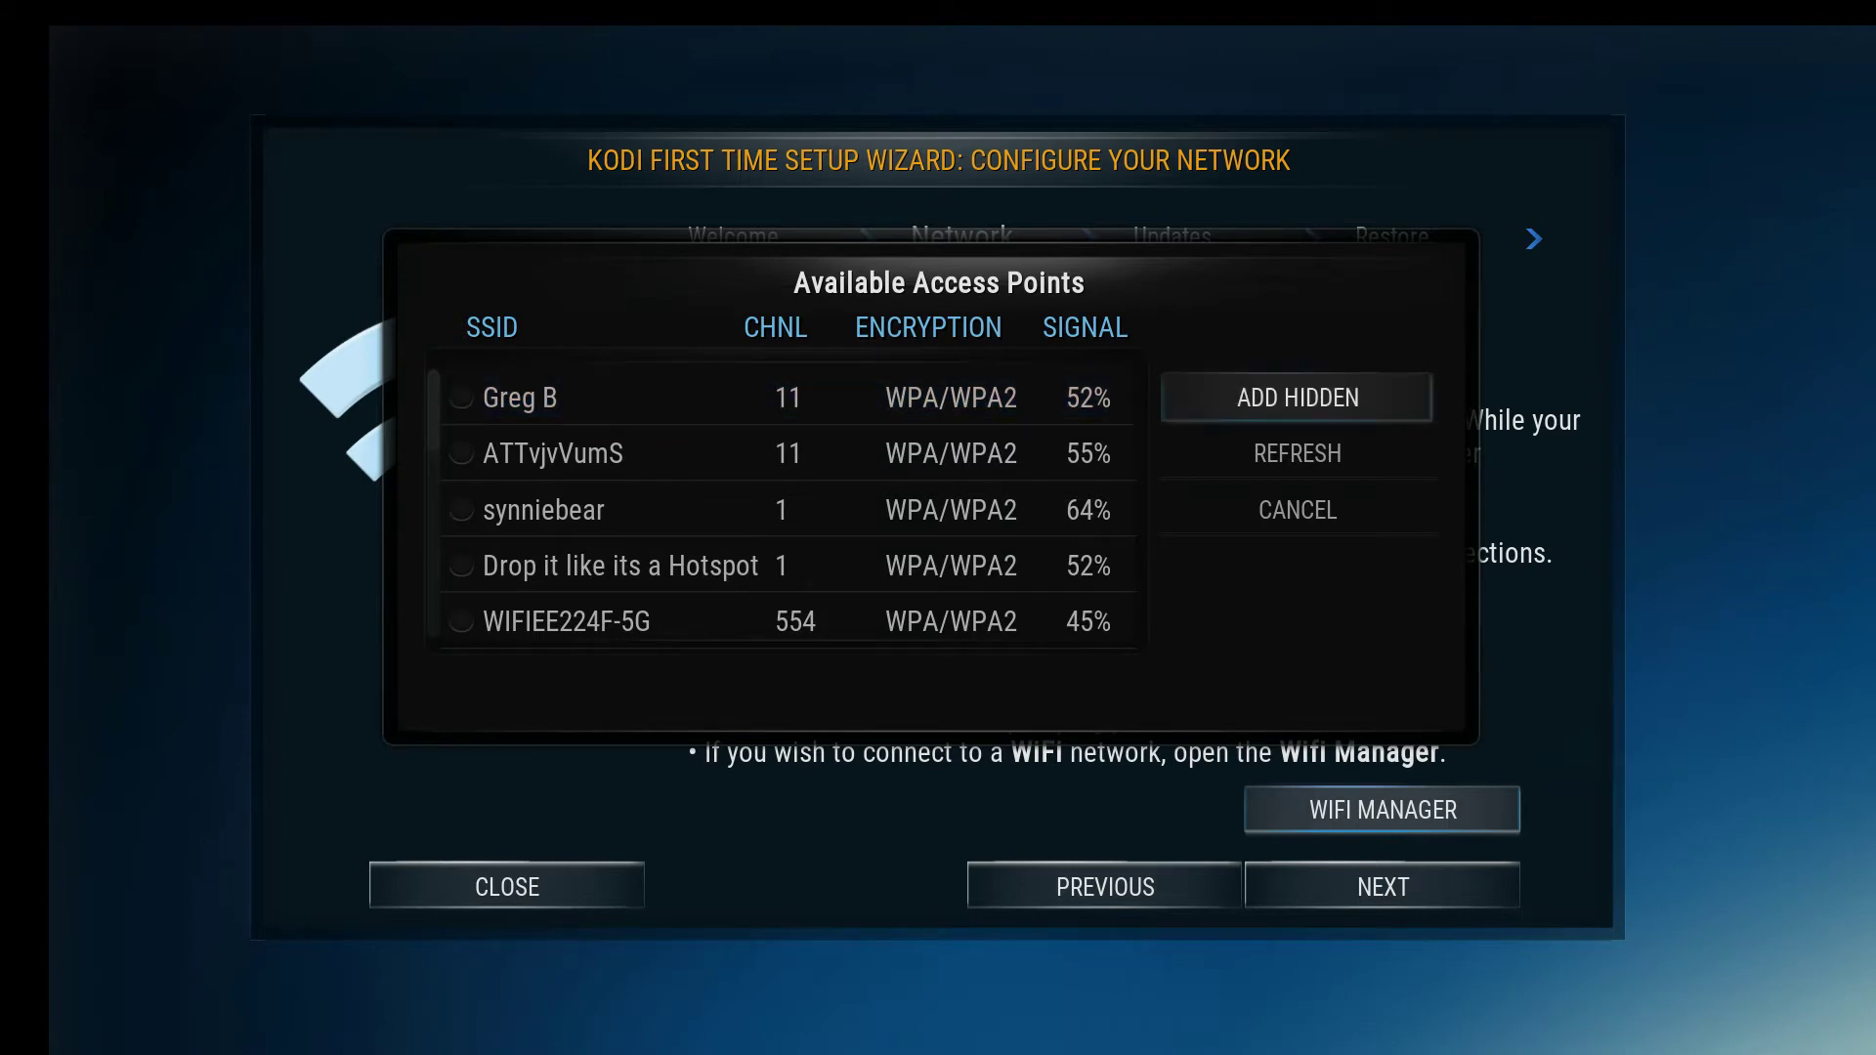
key("Down")
key("Down")
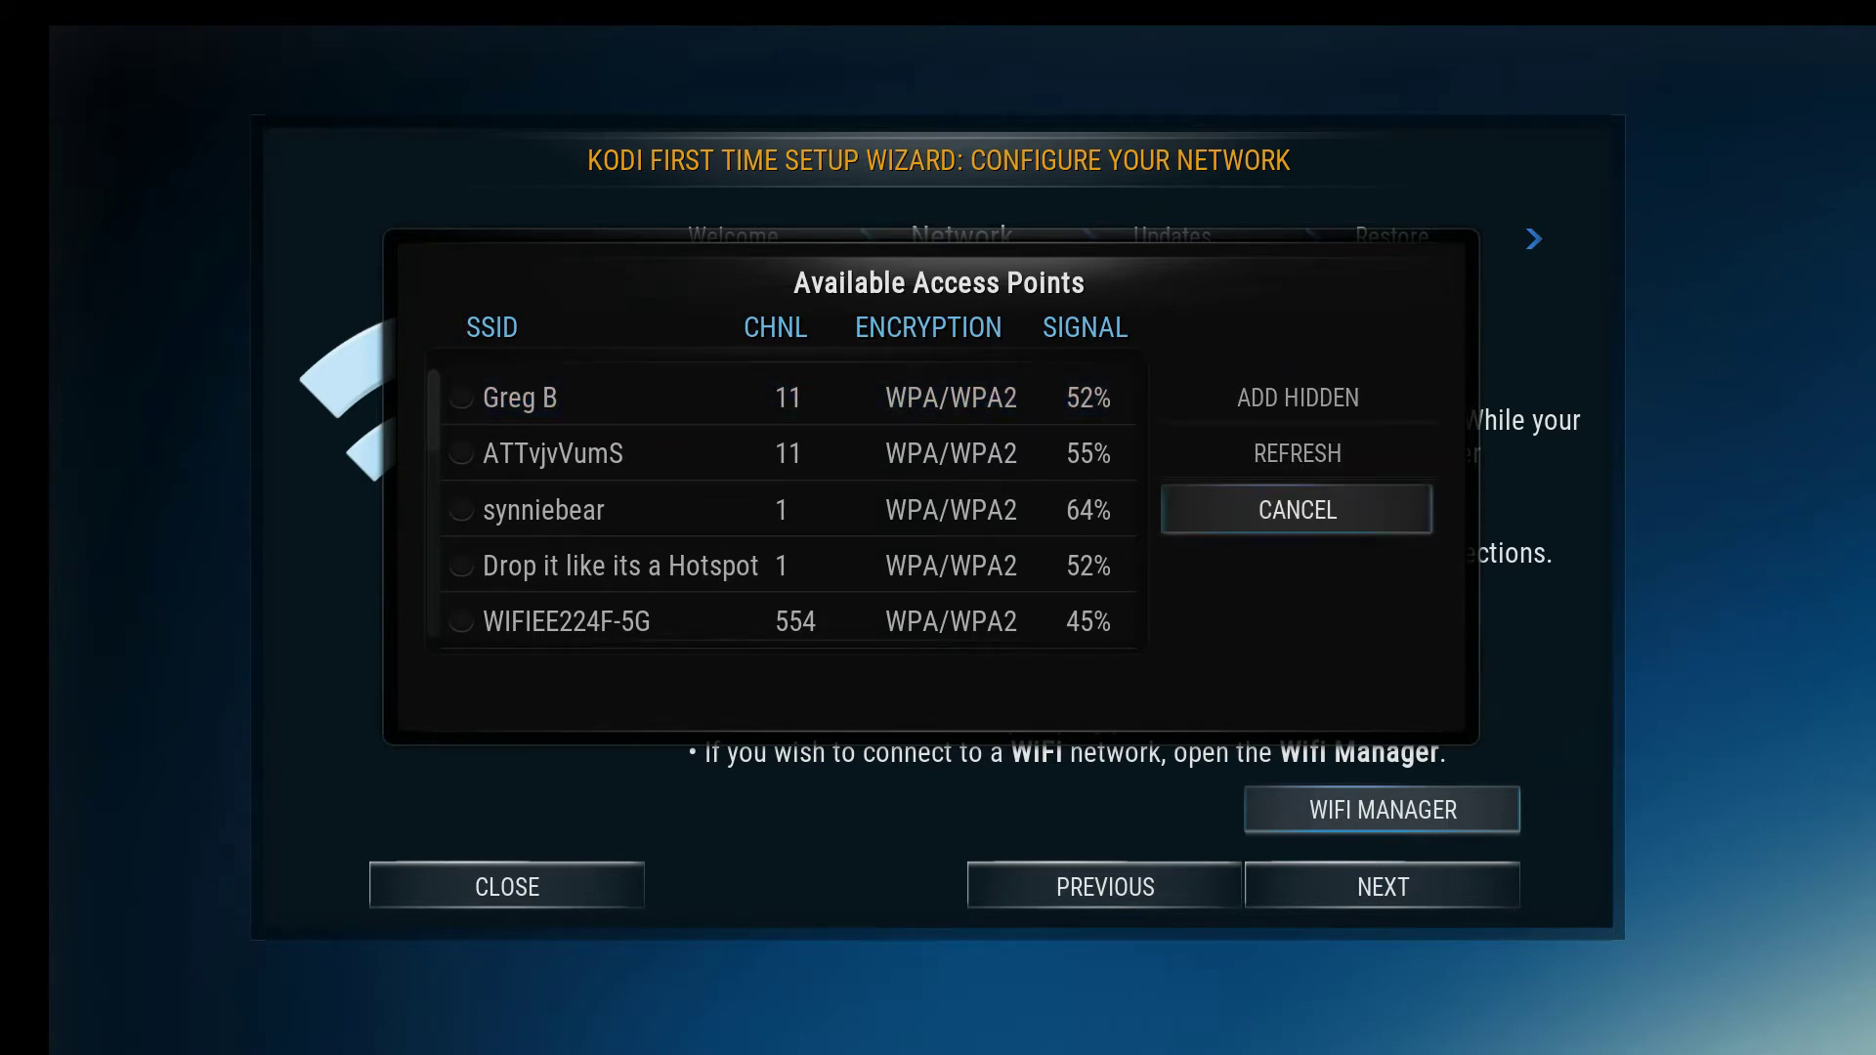
key("Return")
key("Down")
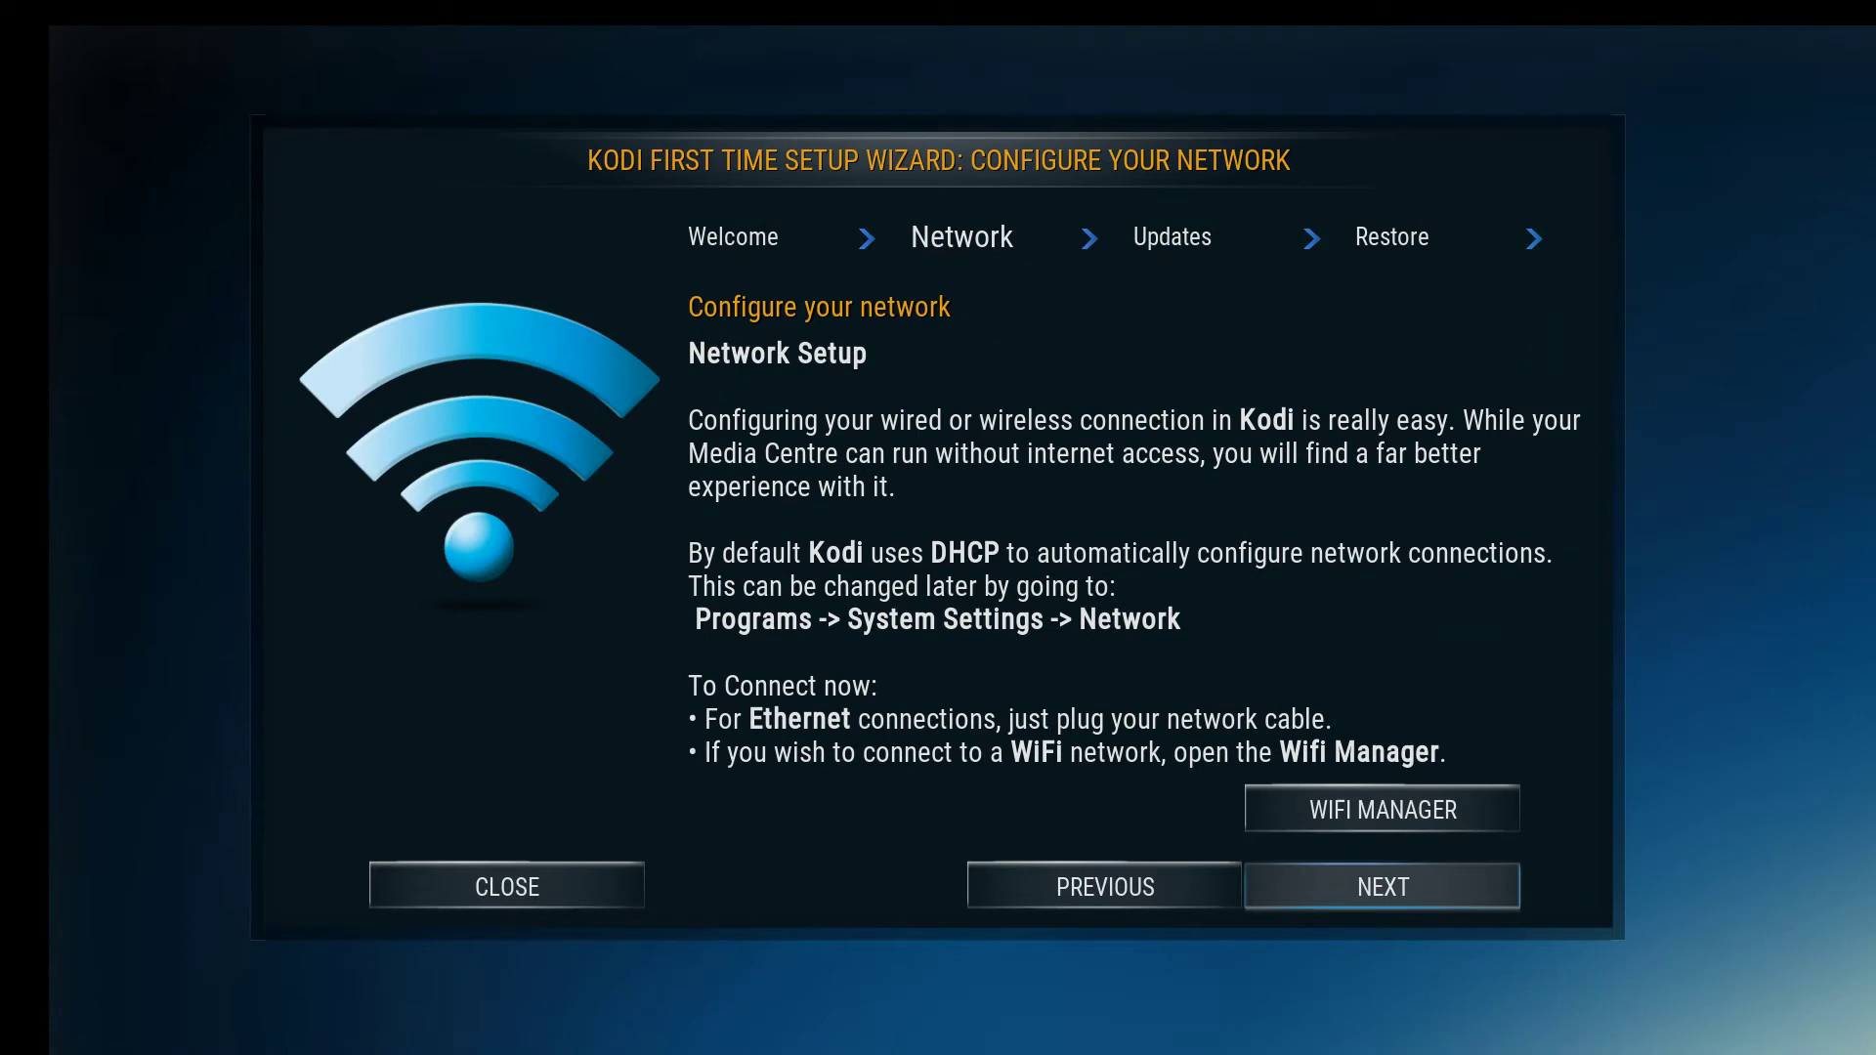
- Advance to the Updates page, returning to it after briefly skipping ahead
key("Return")
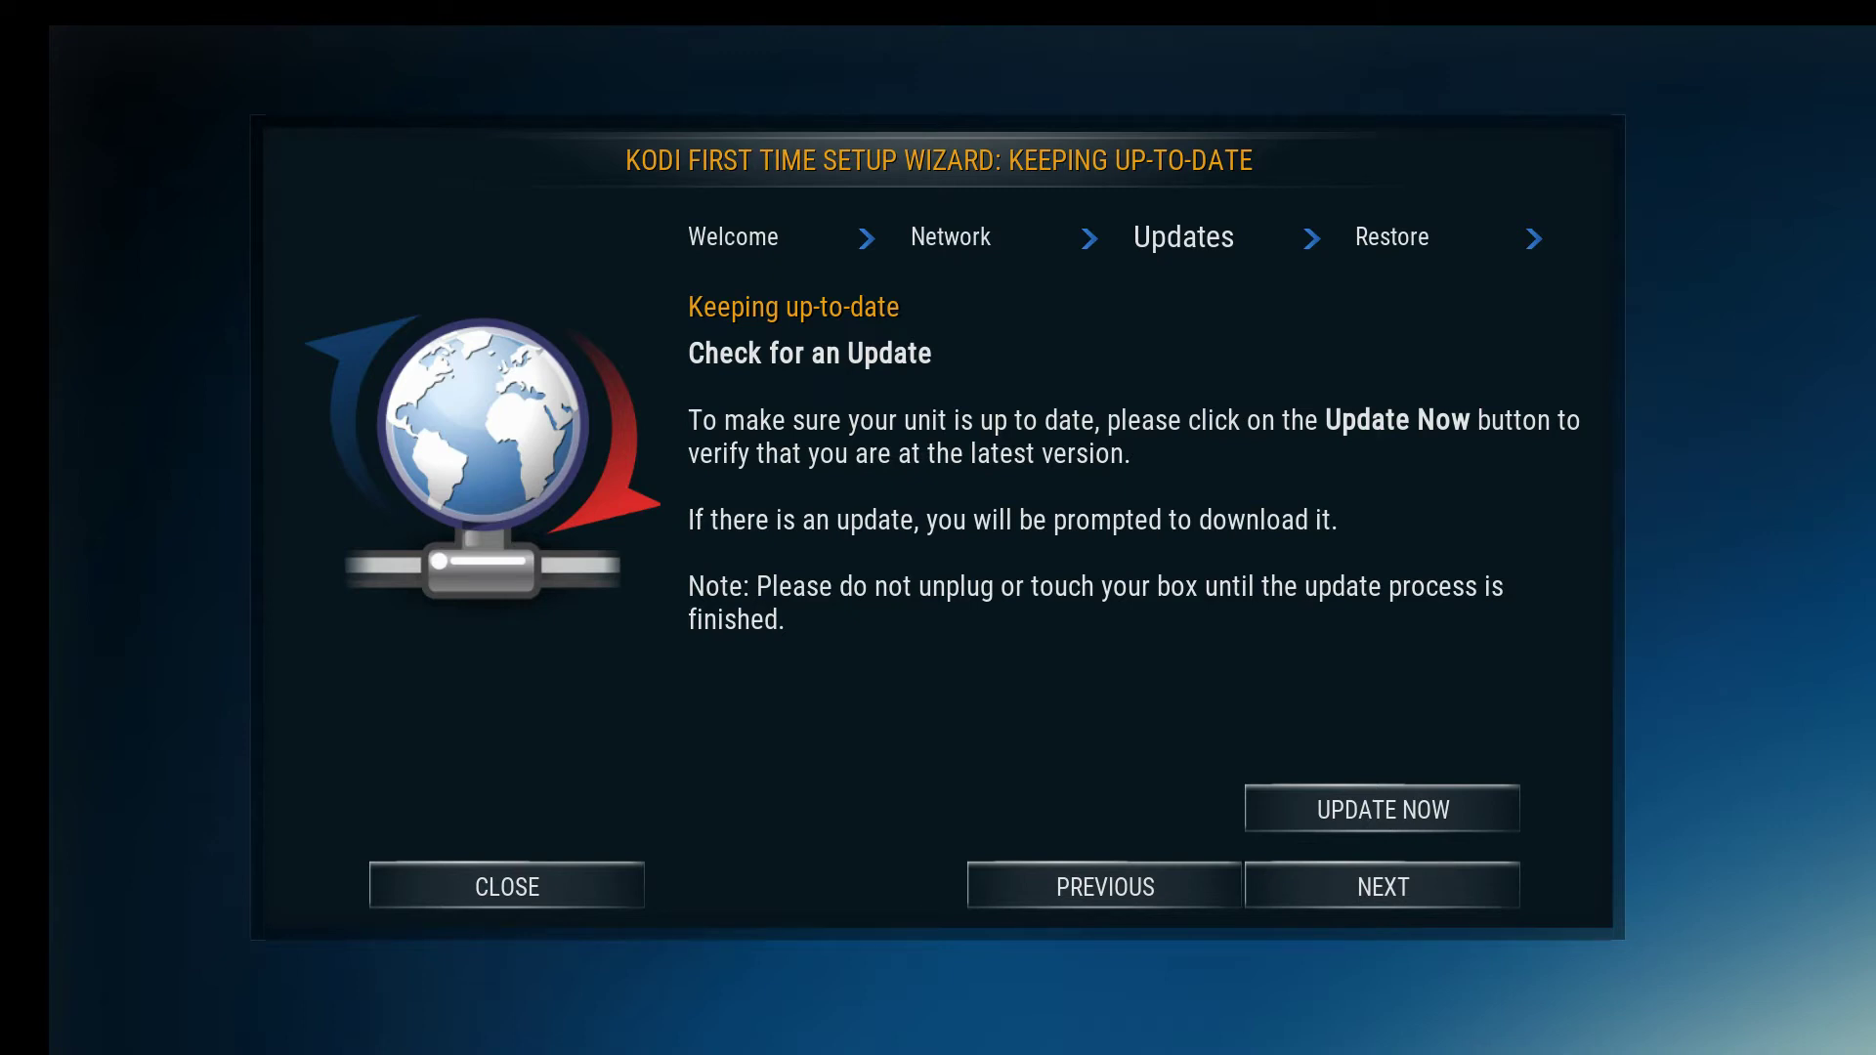
key("Return")
key("BackSpace")
key("Down")
key("Up")
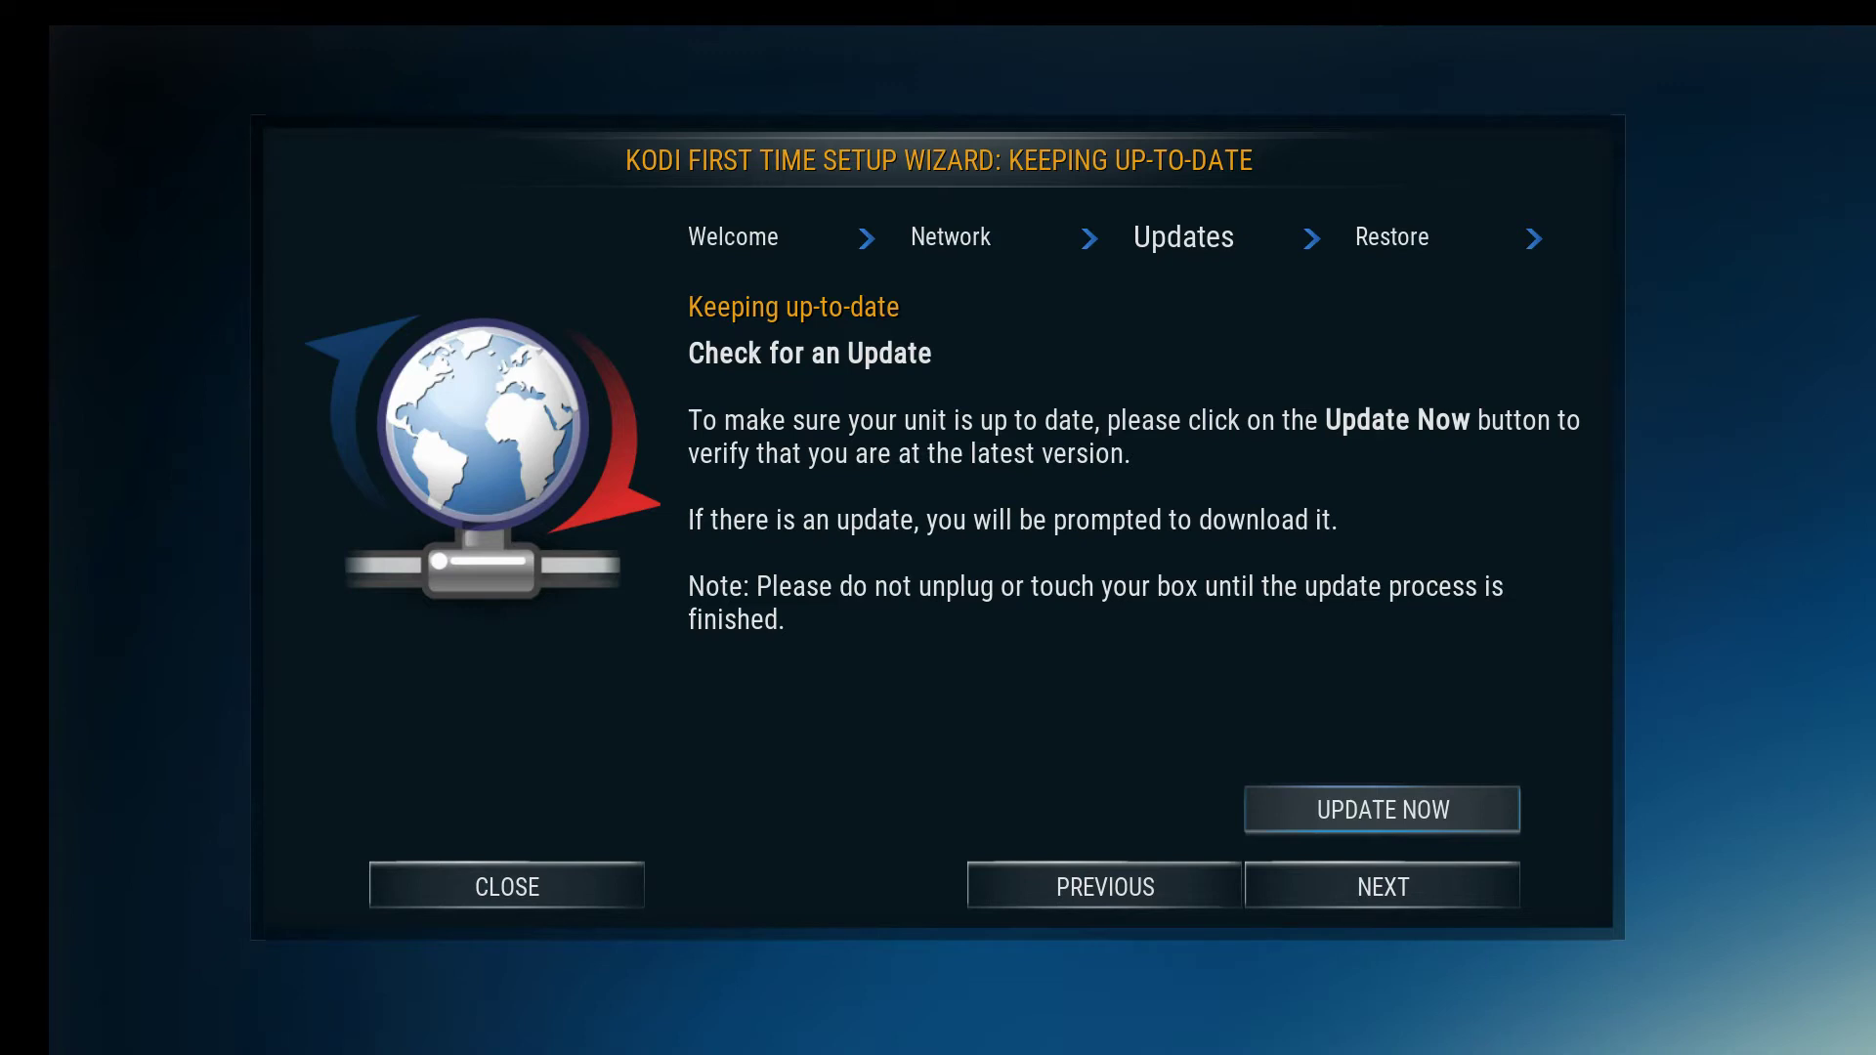
- Try the update check, dismiss its message, and continue to Backup & Restore
key("Return")
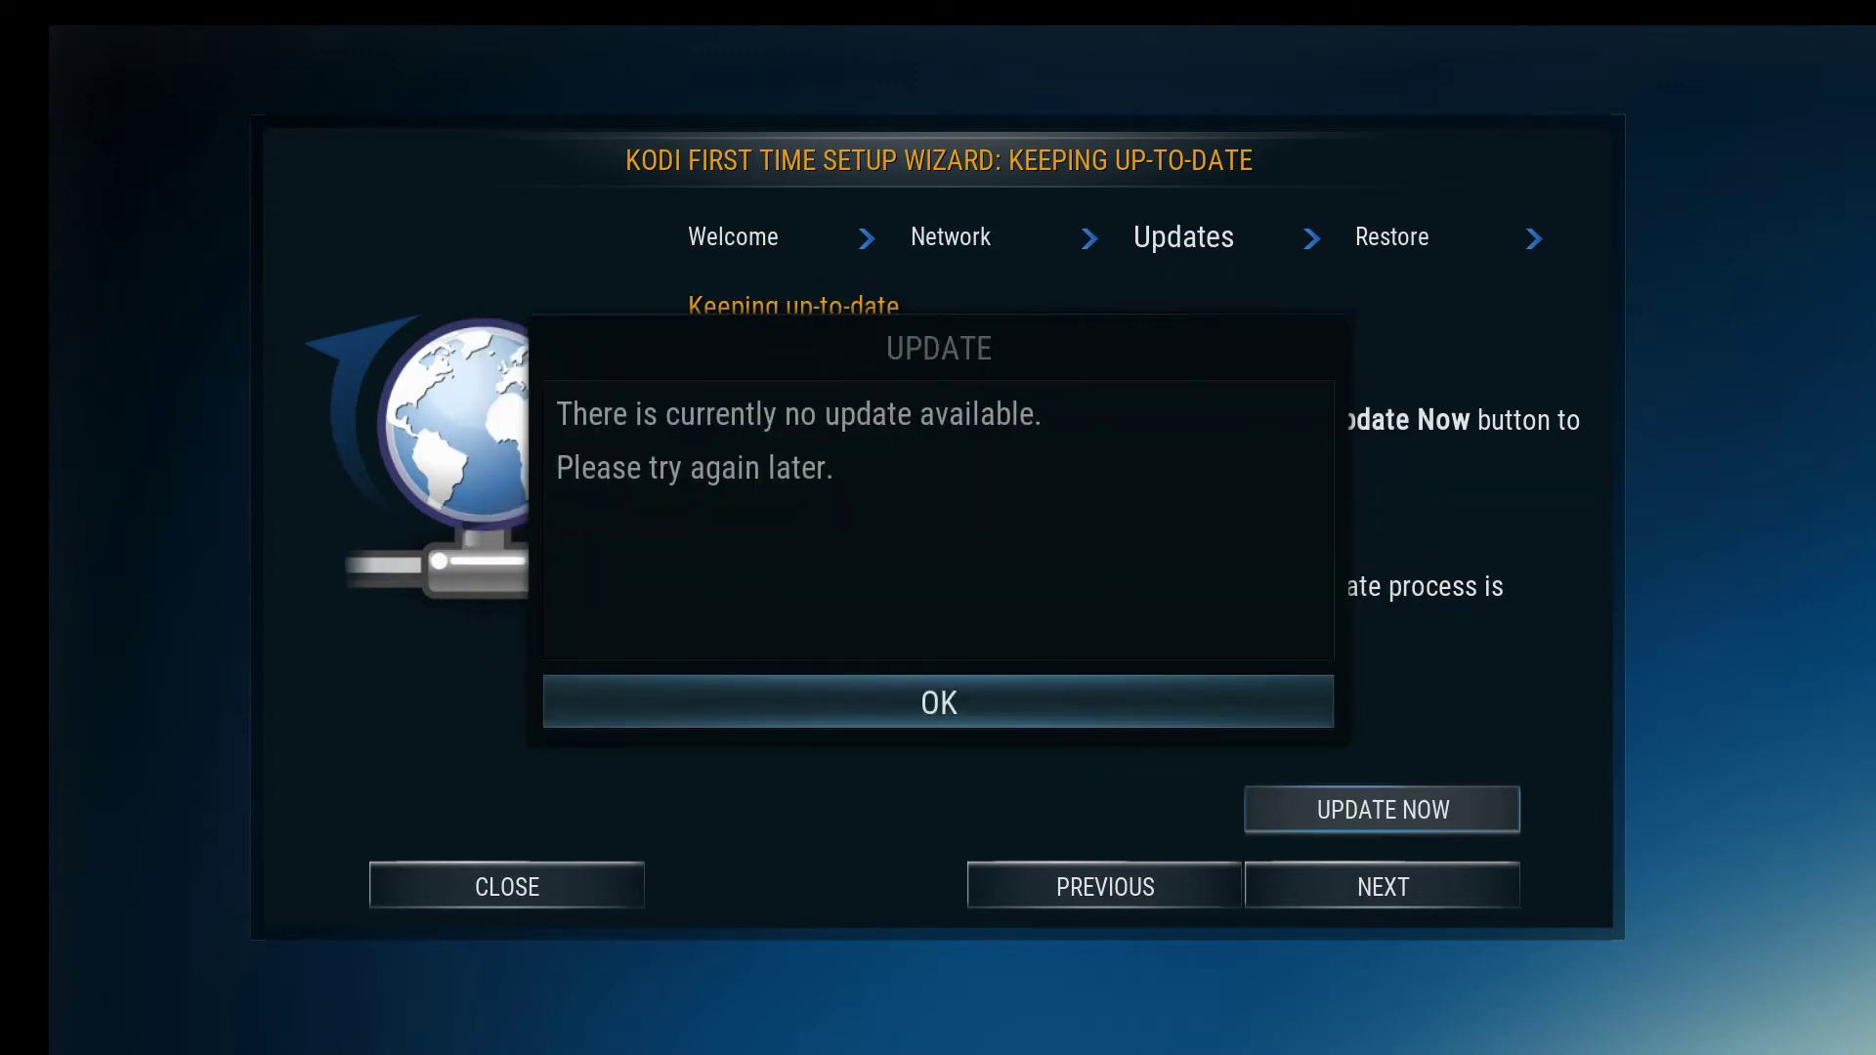
key("Return")
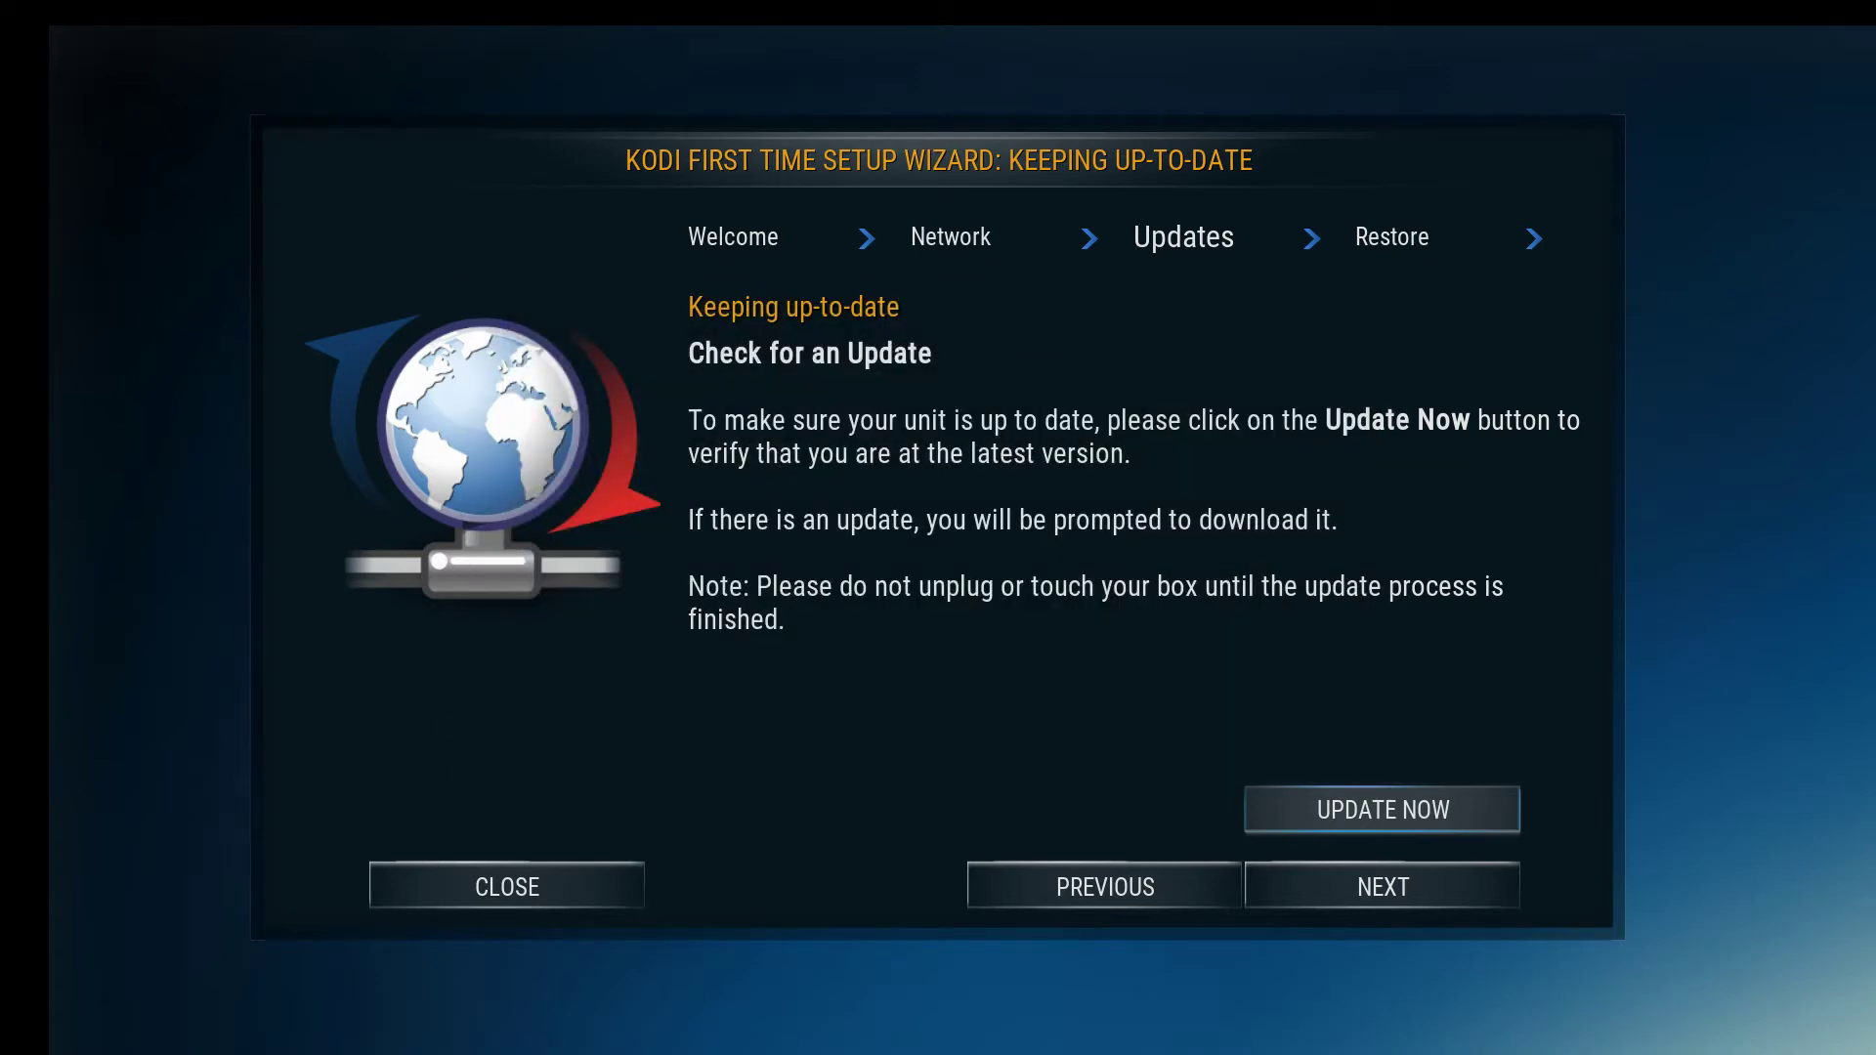
key("Down")
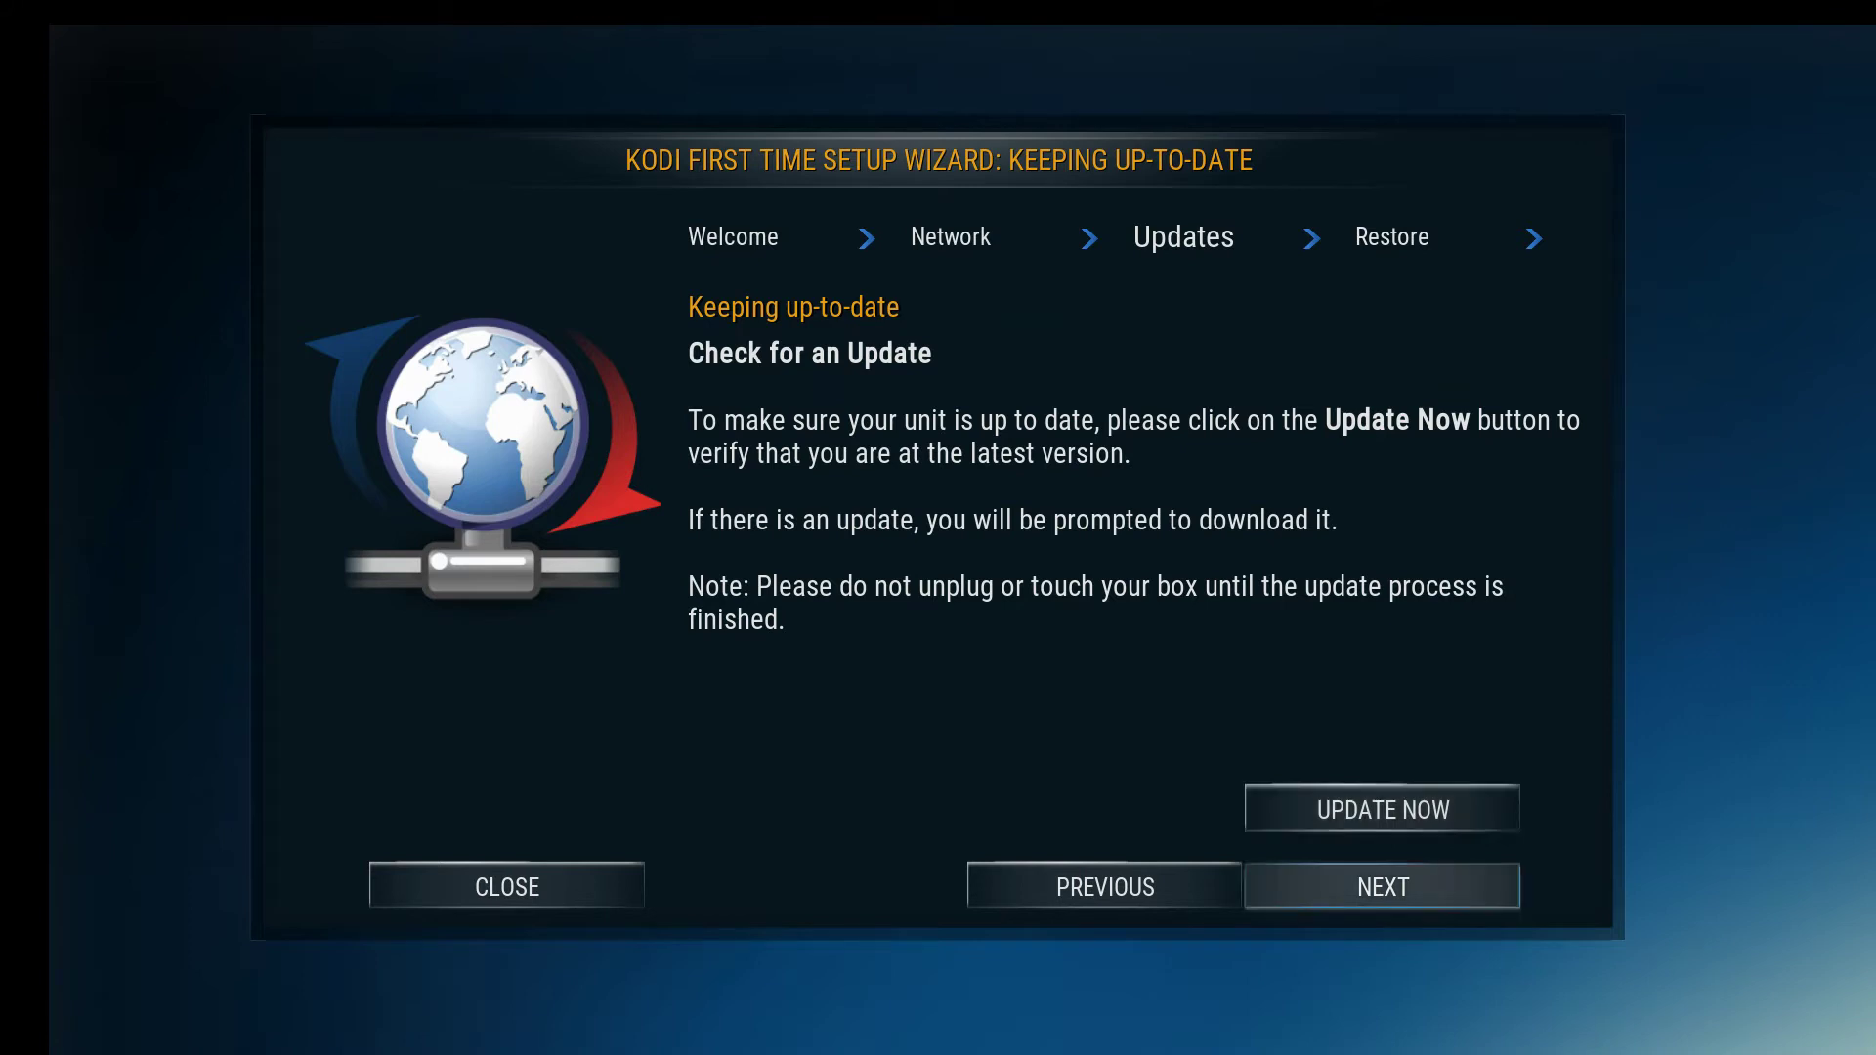
key("Up")
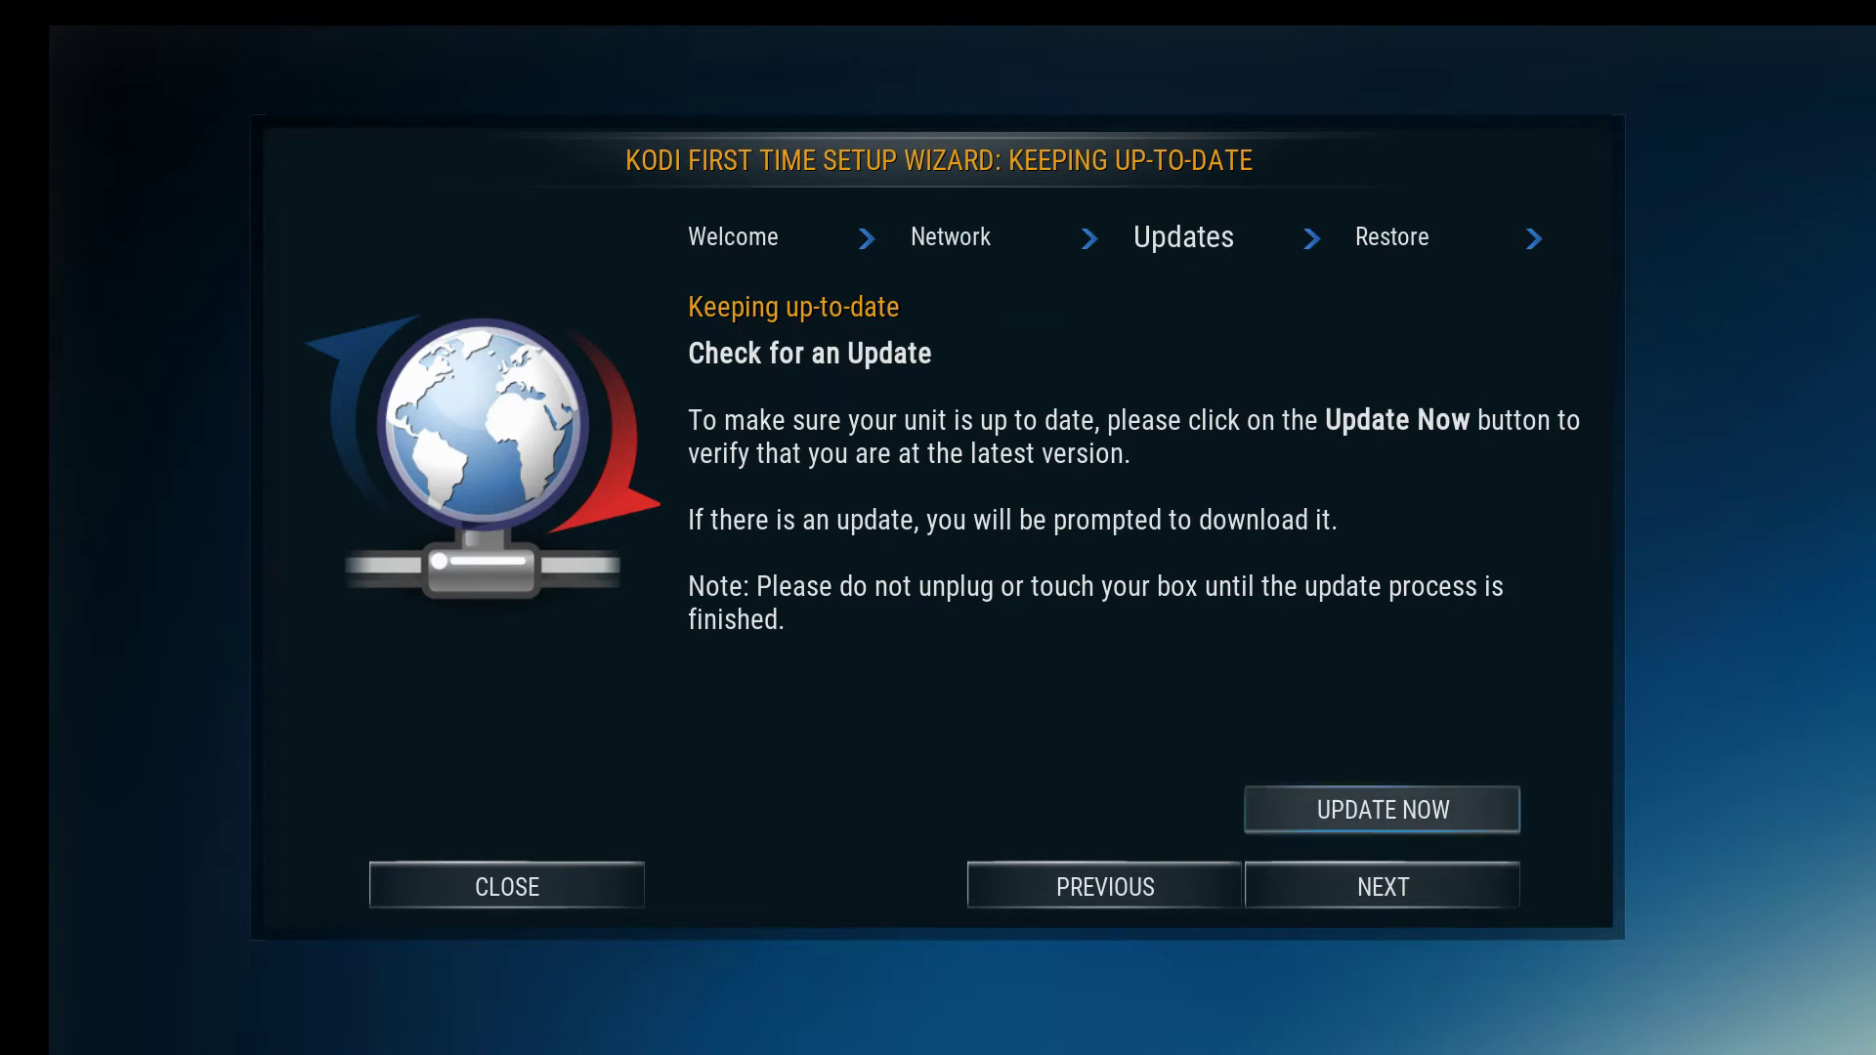
key("Down")
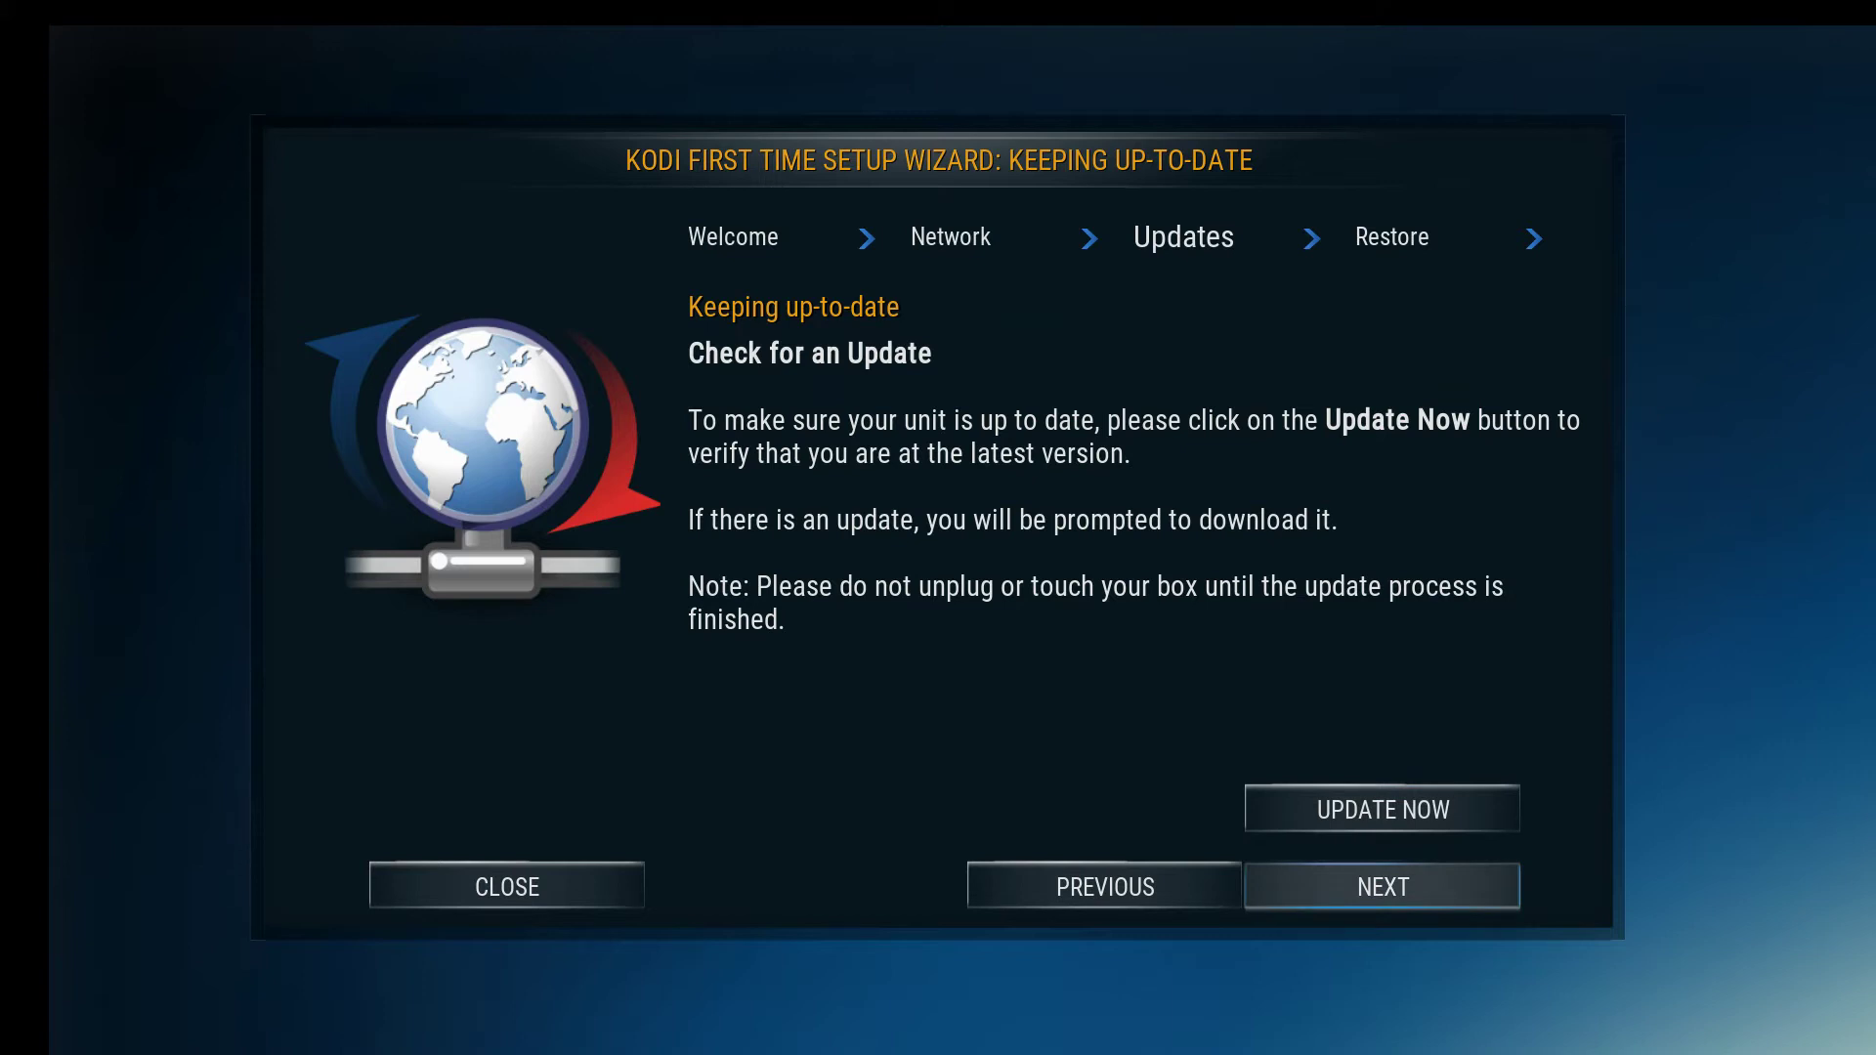
key("Return")
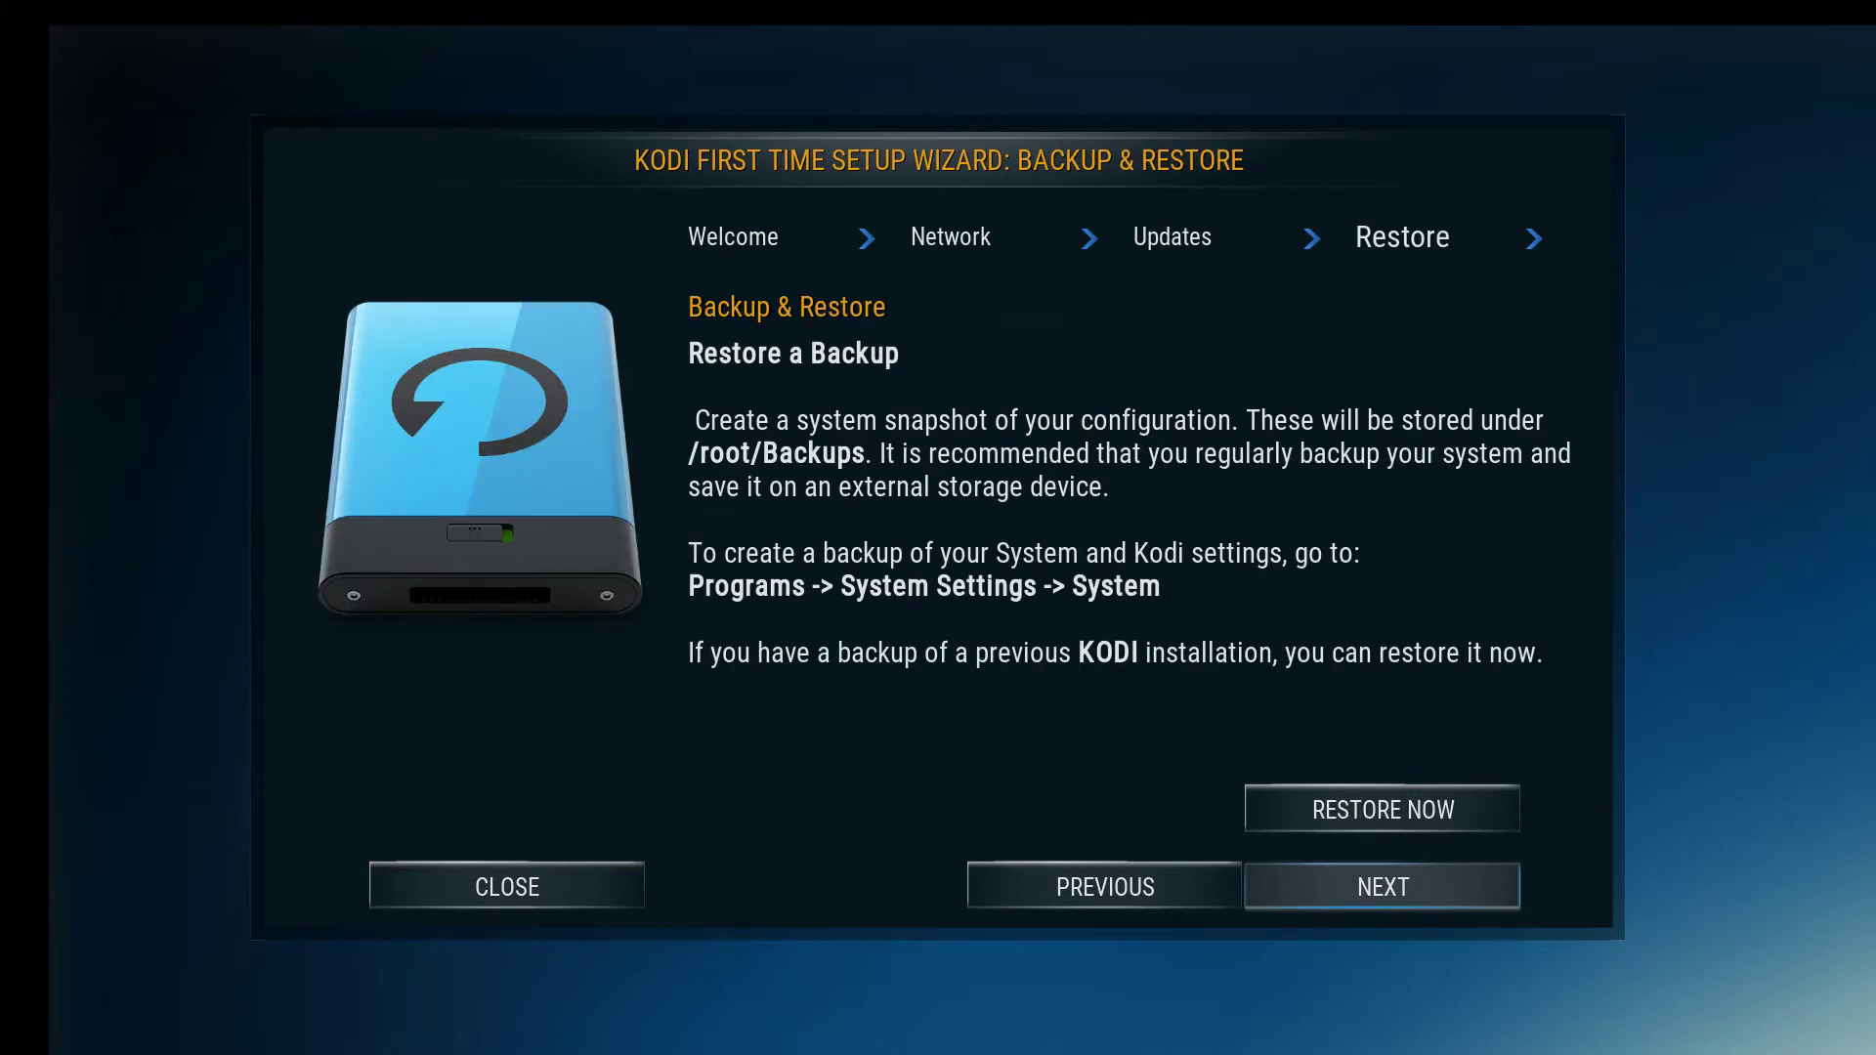
- Start Restore Now, answer No in the System Settings prompt, and continue to Screen Calibration
key("Up")
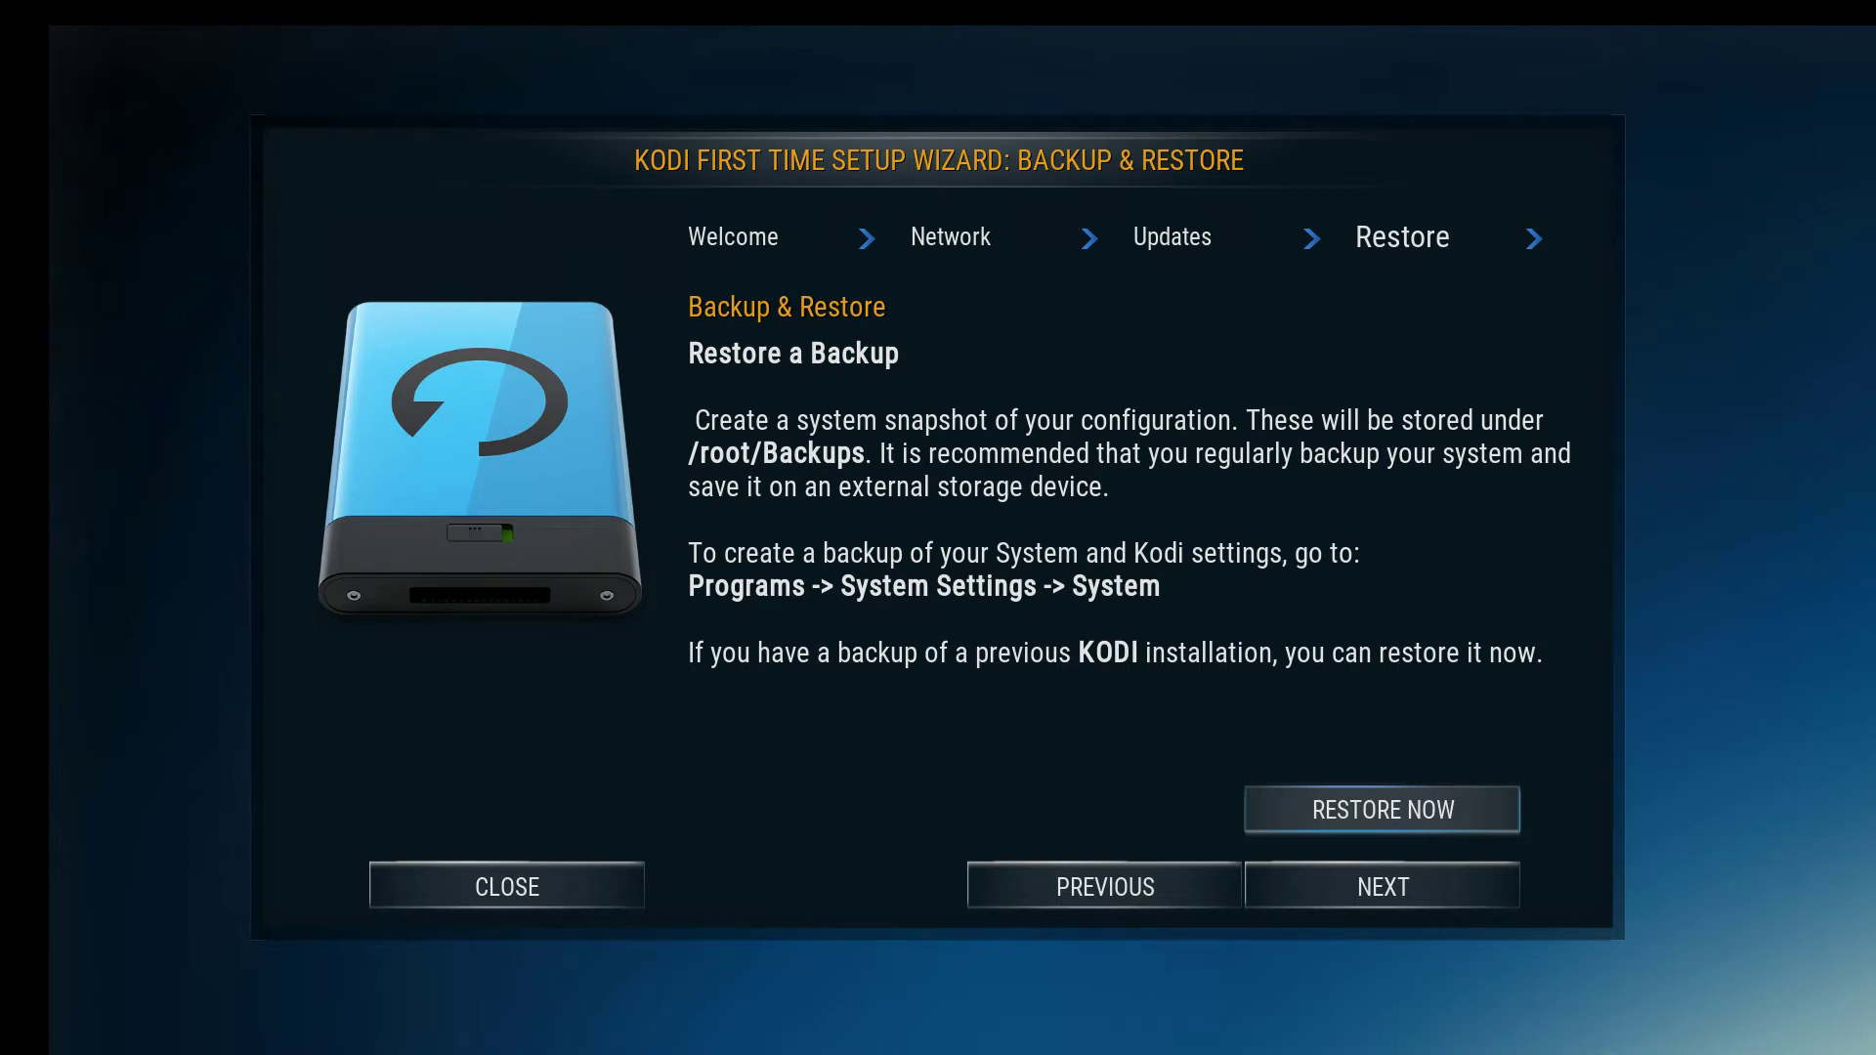
key("Return")
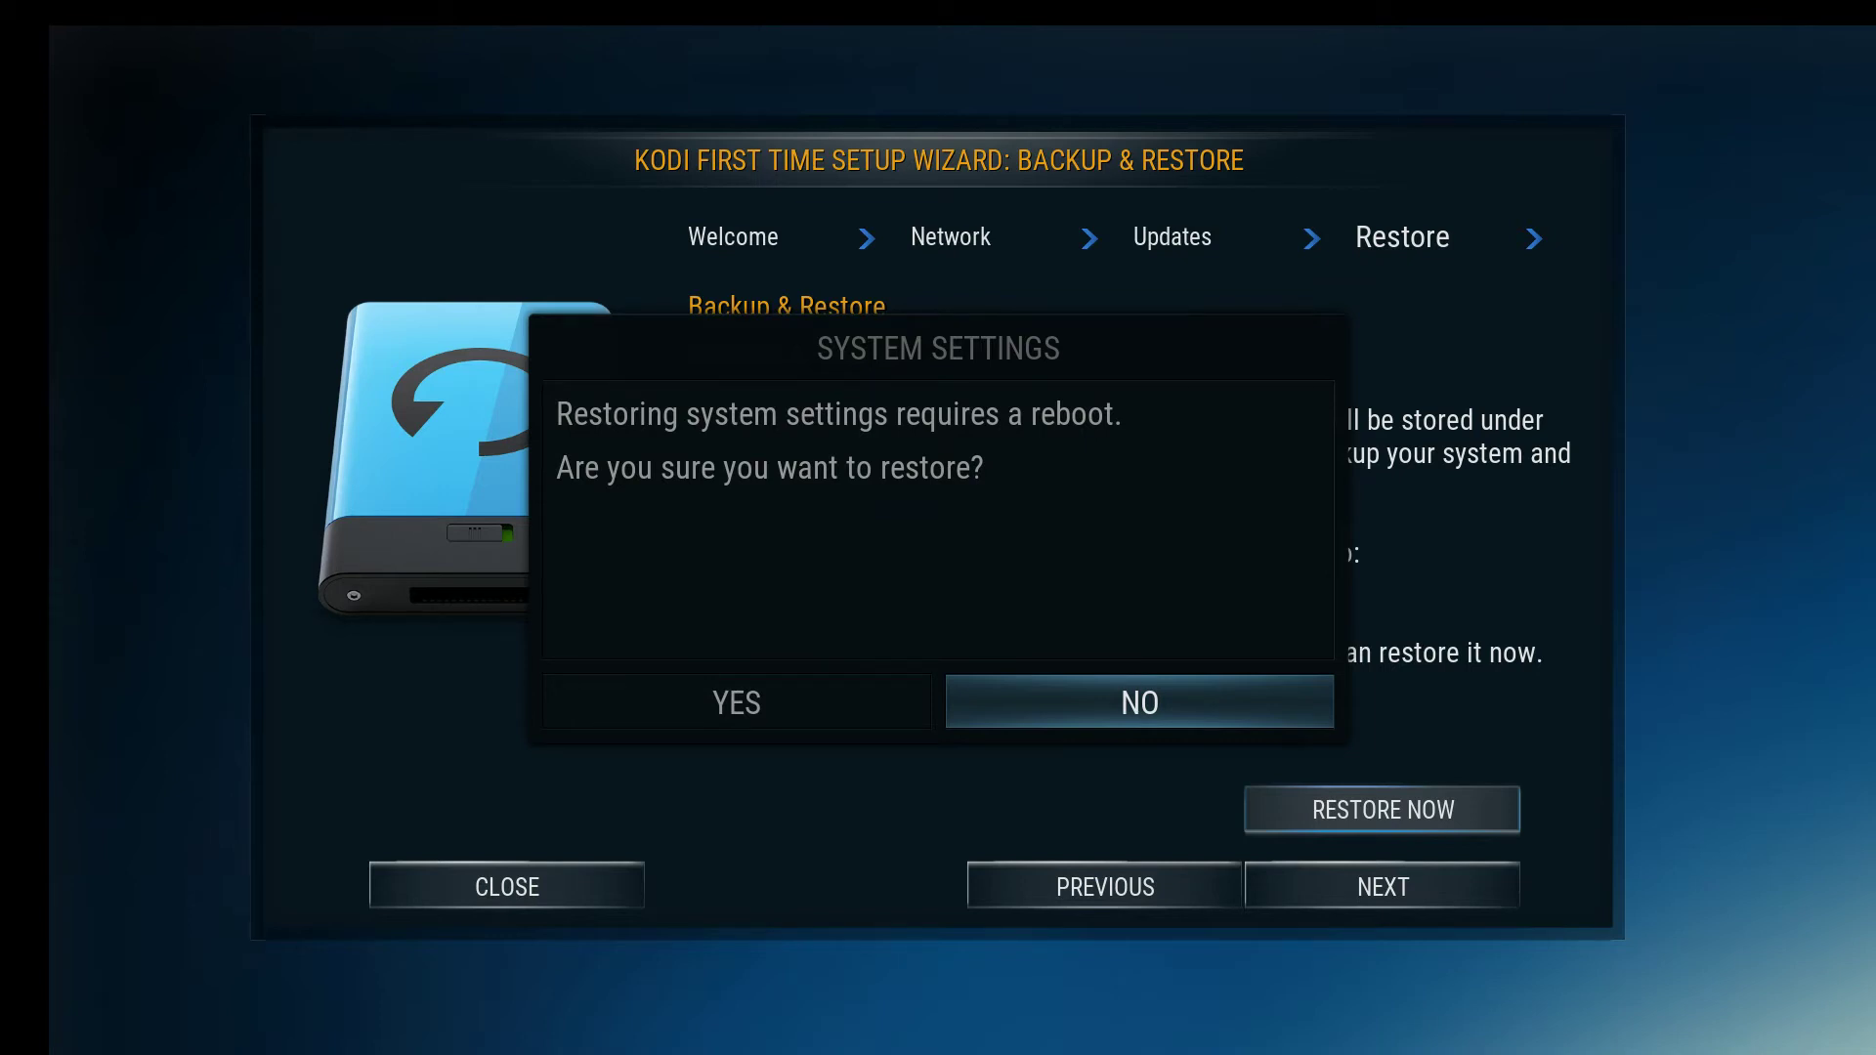
key("Return")
key("Down")
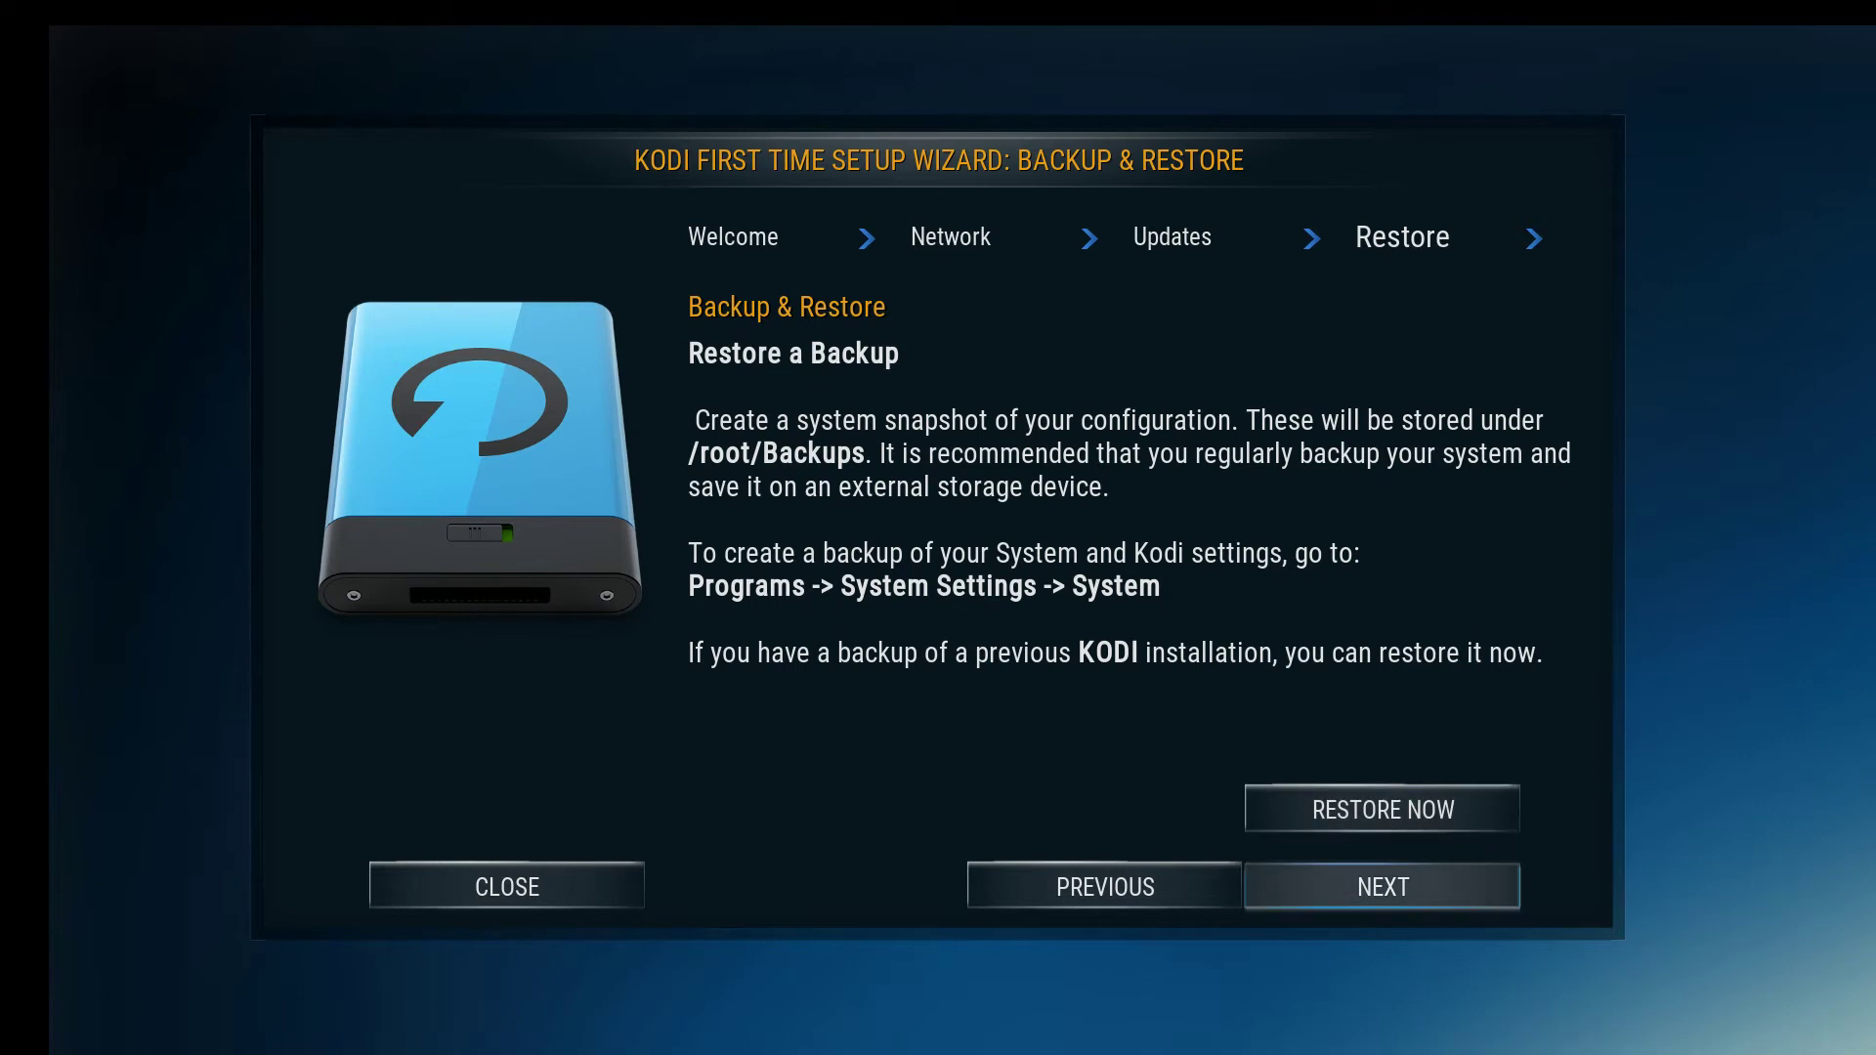
key("Return")
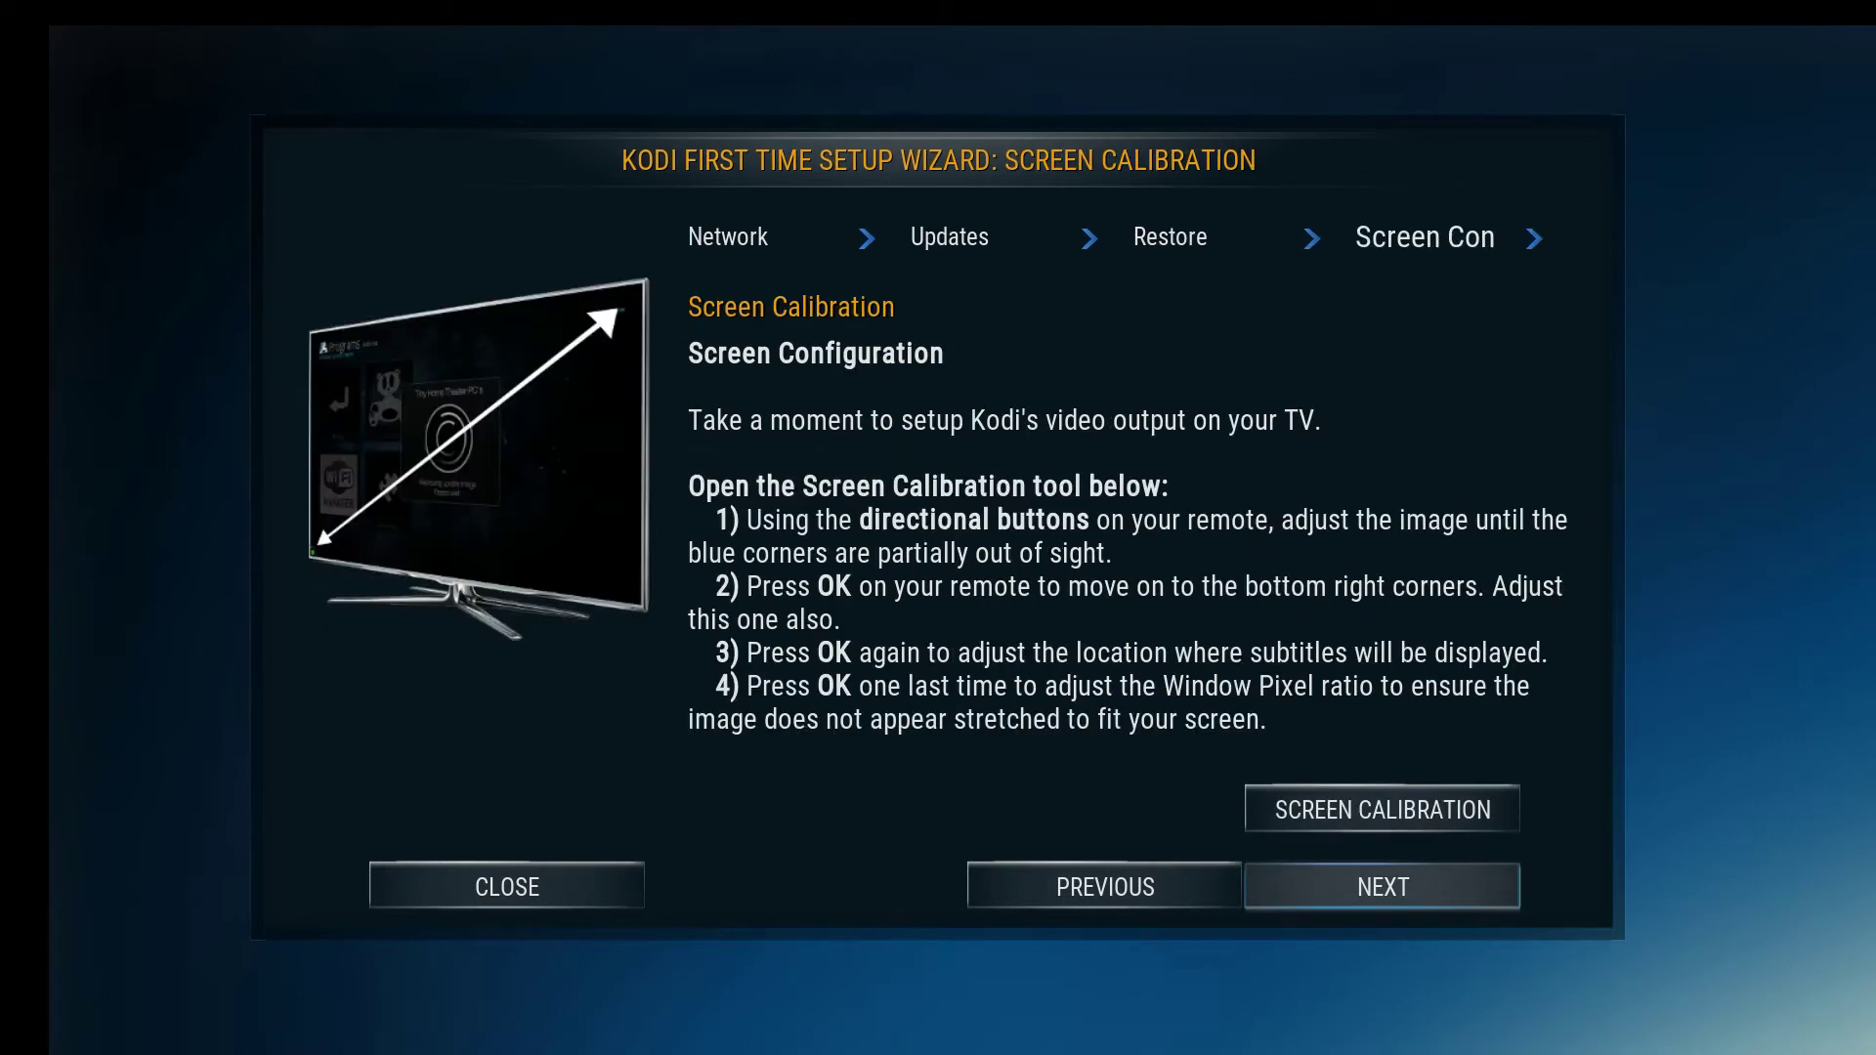
key("Up")
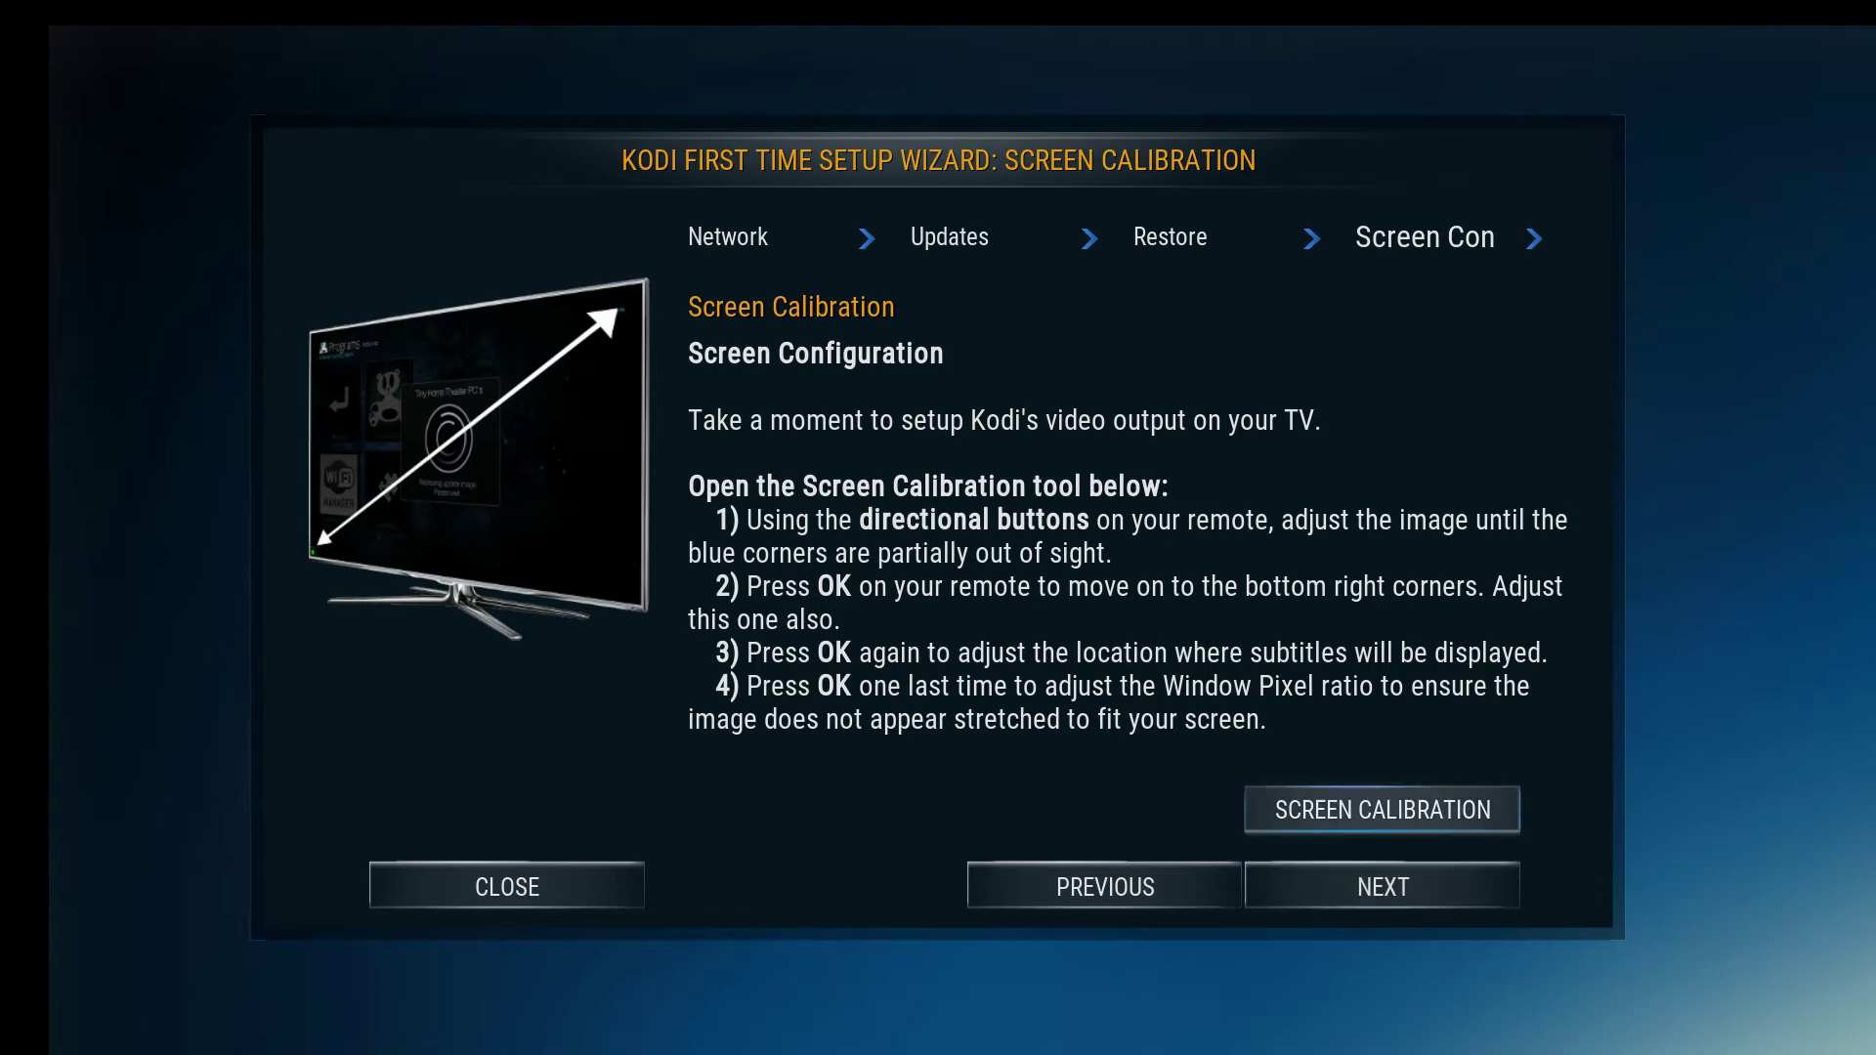
key("Return")
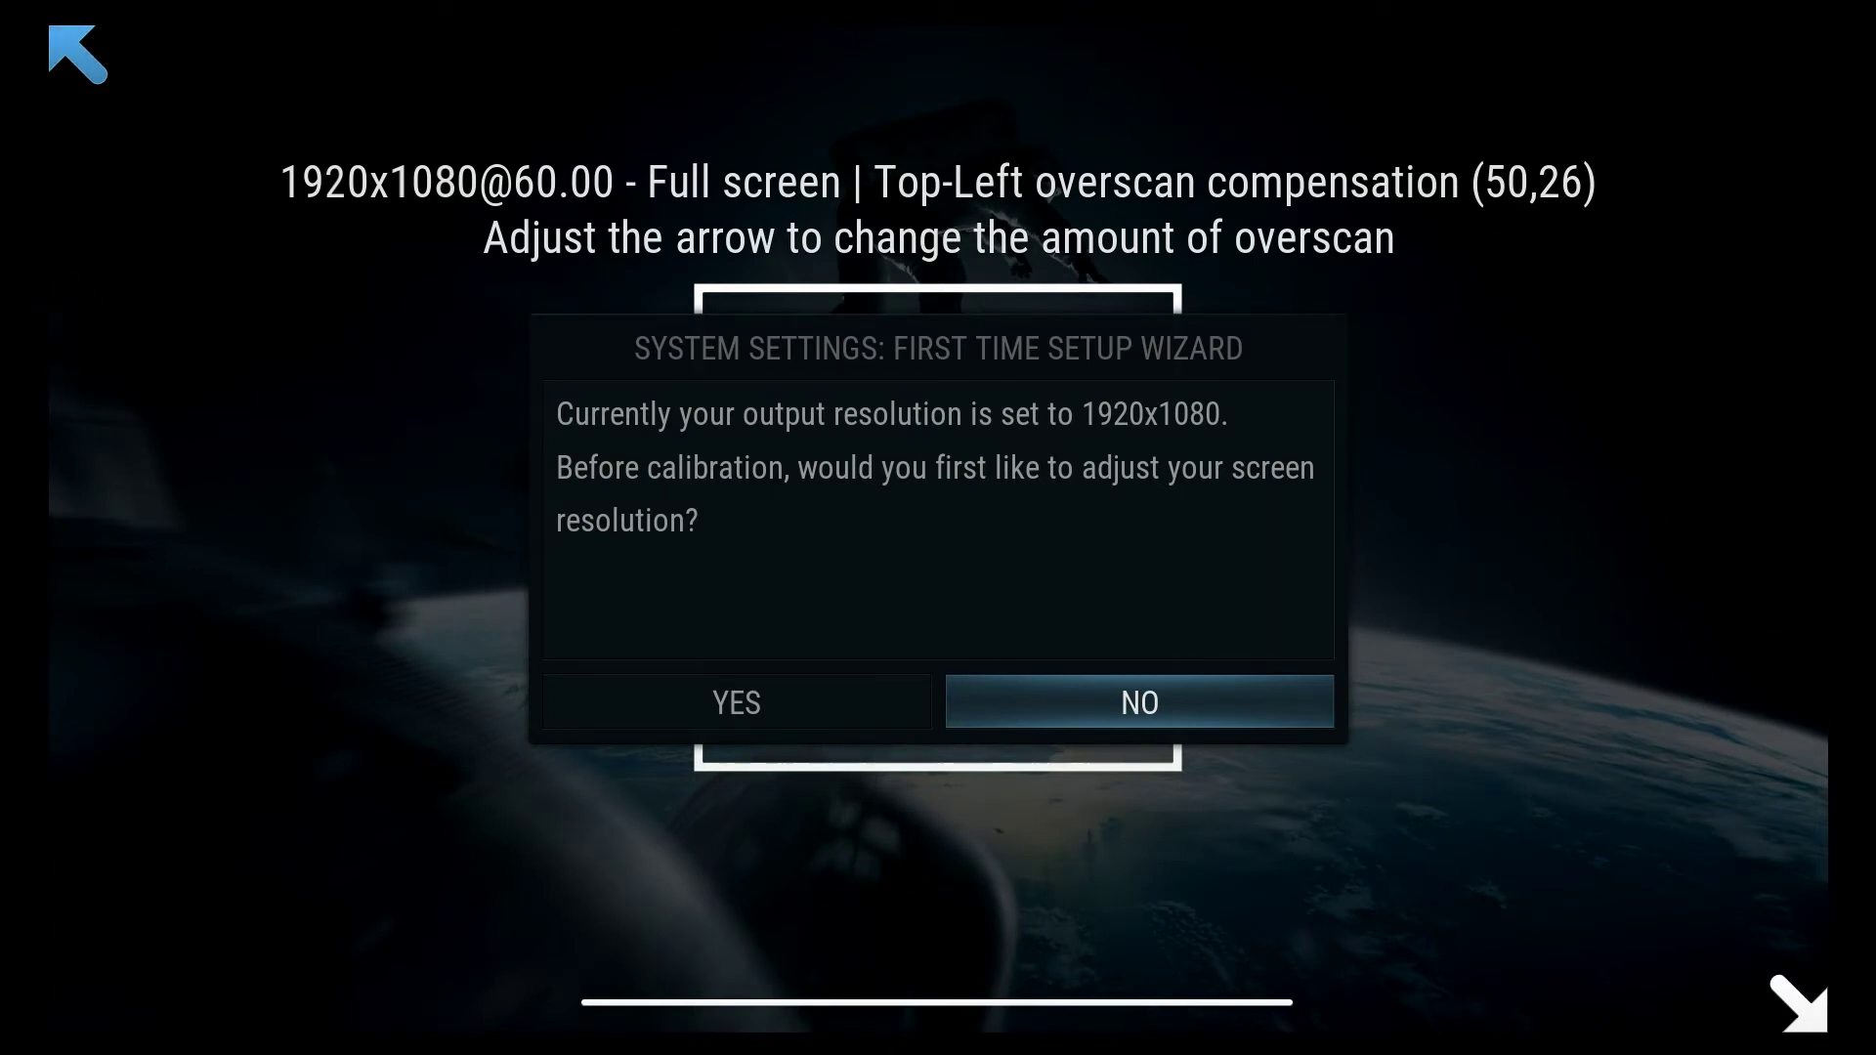
key("Left")
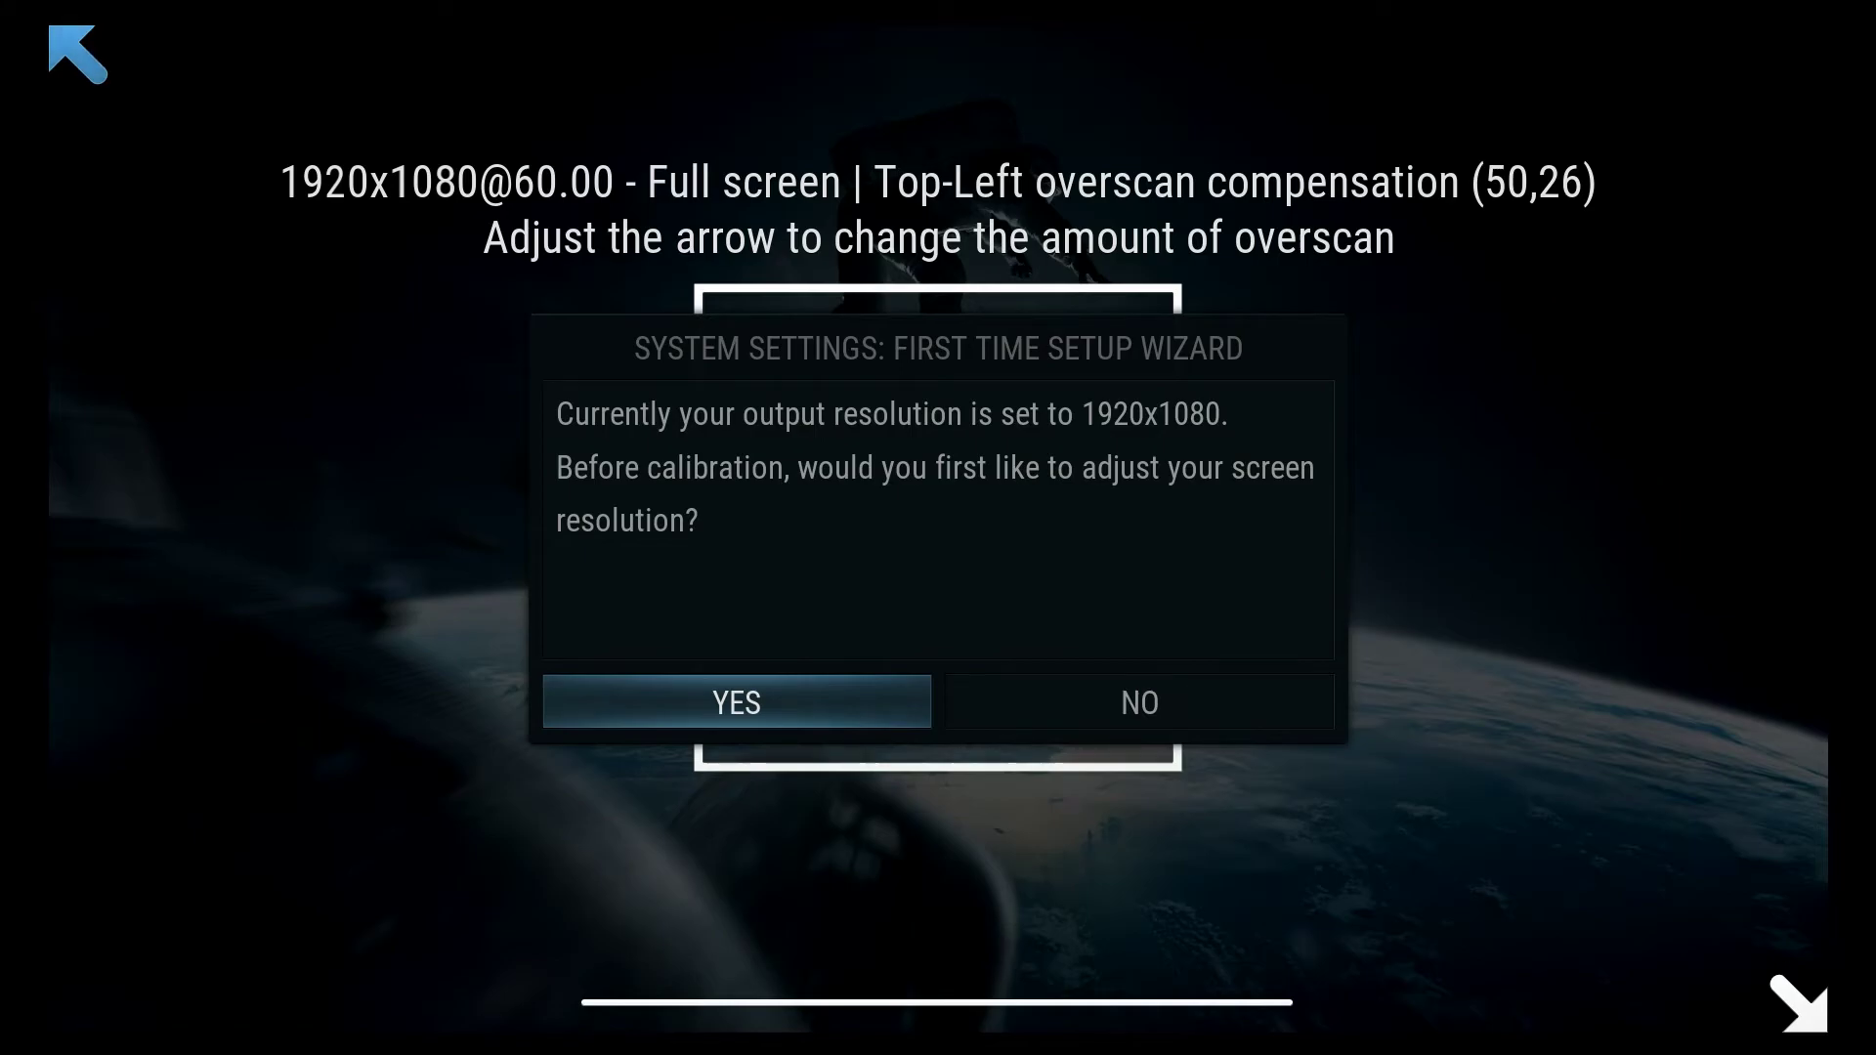
key("Return")
key("Right")
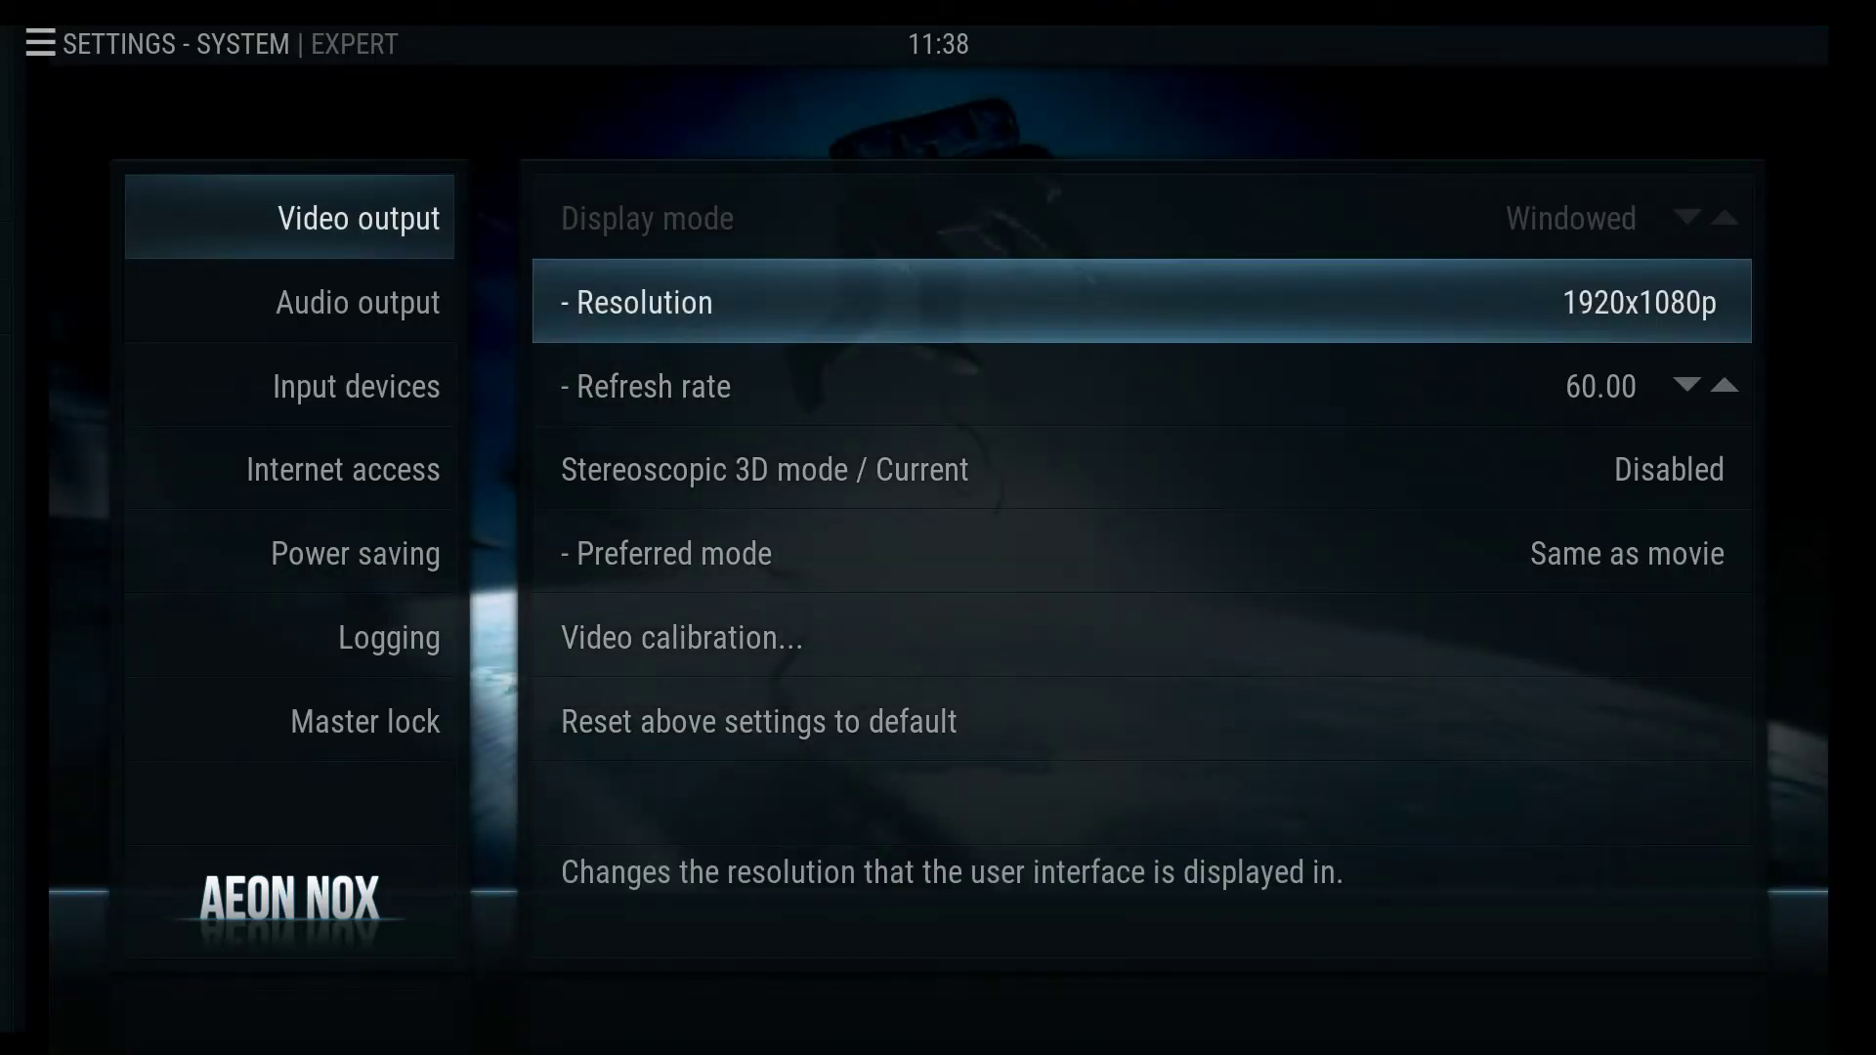
key("Down")
key("Up")
- Return to calibration and set the top-left overscan corner to (50,-23)
key("Down")
key("Down")
key("Down")
key("Down")
key("Return")
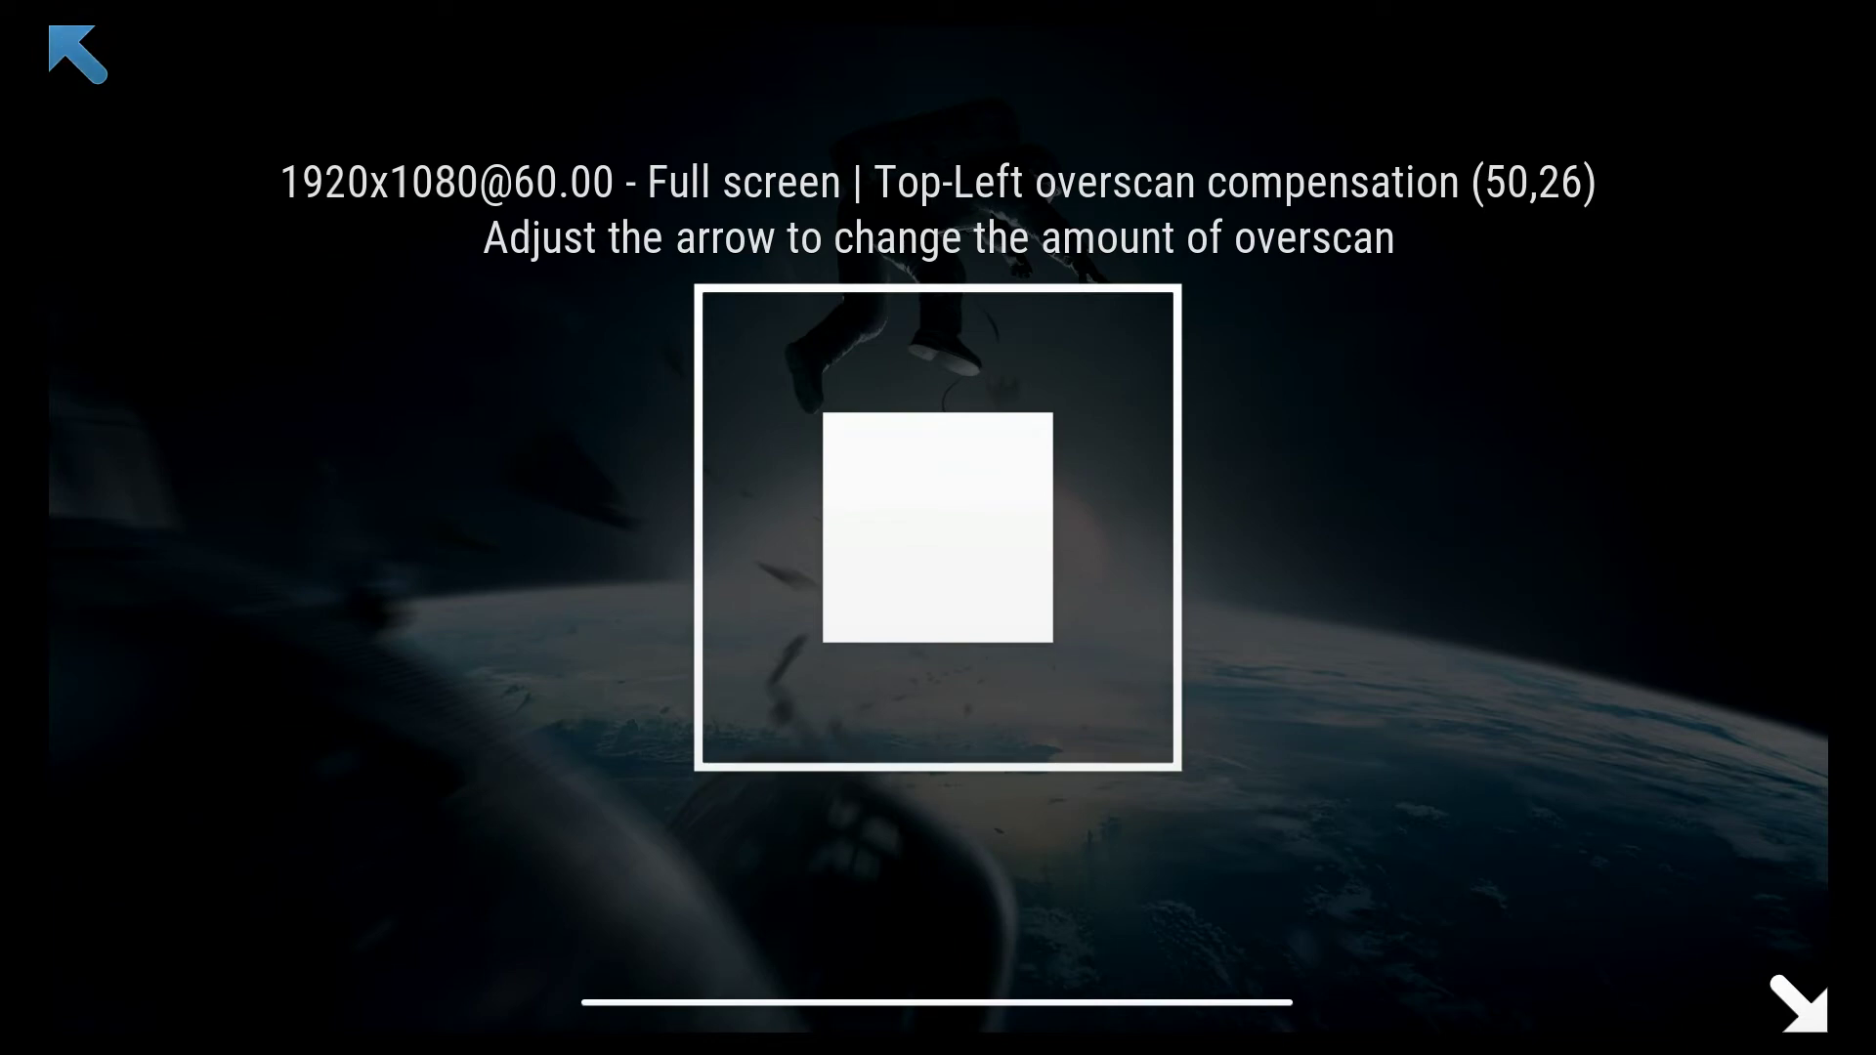
key("Down")
key("Down")
key("Down")
key("Down")
key("Down")
key("Down")
key("Down")
key("Down")
key("Down")
key("Down")
key("Down")
key("Down")
key("Down")
key("Down")
key("Down")
key("Down")
key("Down")
key("Down")
key("Down")
key("Down")
key("Down")
key("Down")
key("Down")
key("Down")
key("Down")
key("Up")
key("Up")
key("Up")
key("Up")
key("Up")
key("Up")
key("Up")
key("Up")
key("Up")
key("Up")
key("Up")
key("Up")
key("Up")
key("Up")
key("Up")
key("Up")
key("Up")
key("Up")
key("Up")
key("Up")
key("Up")
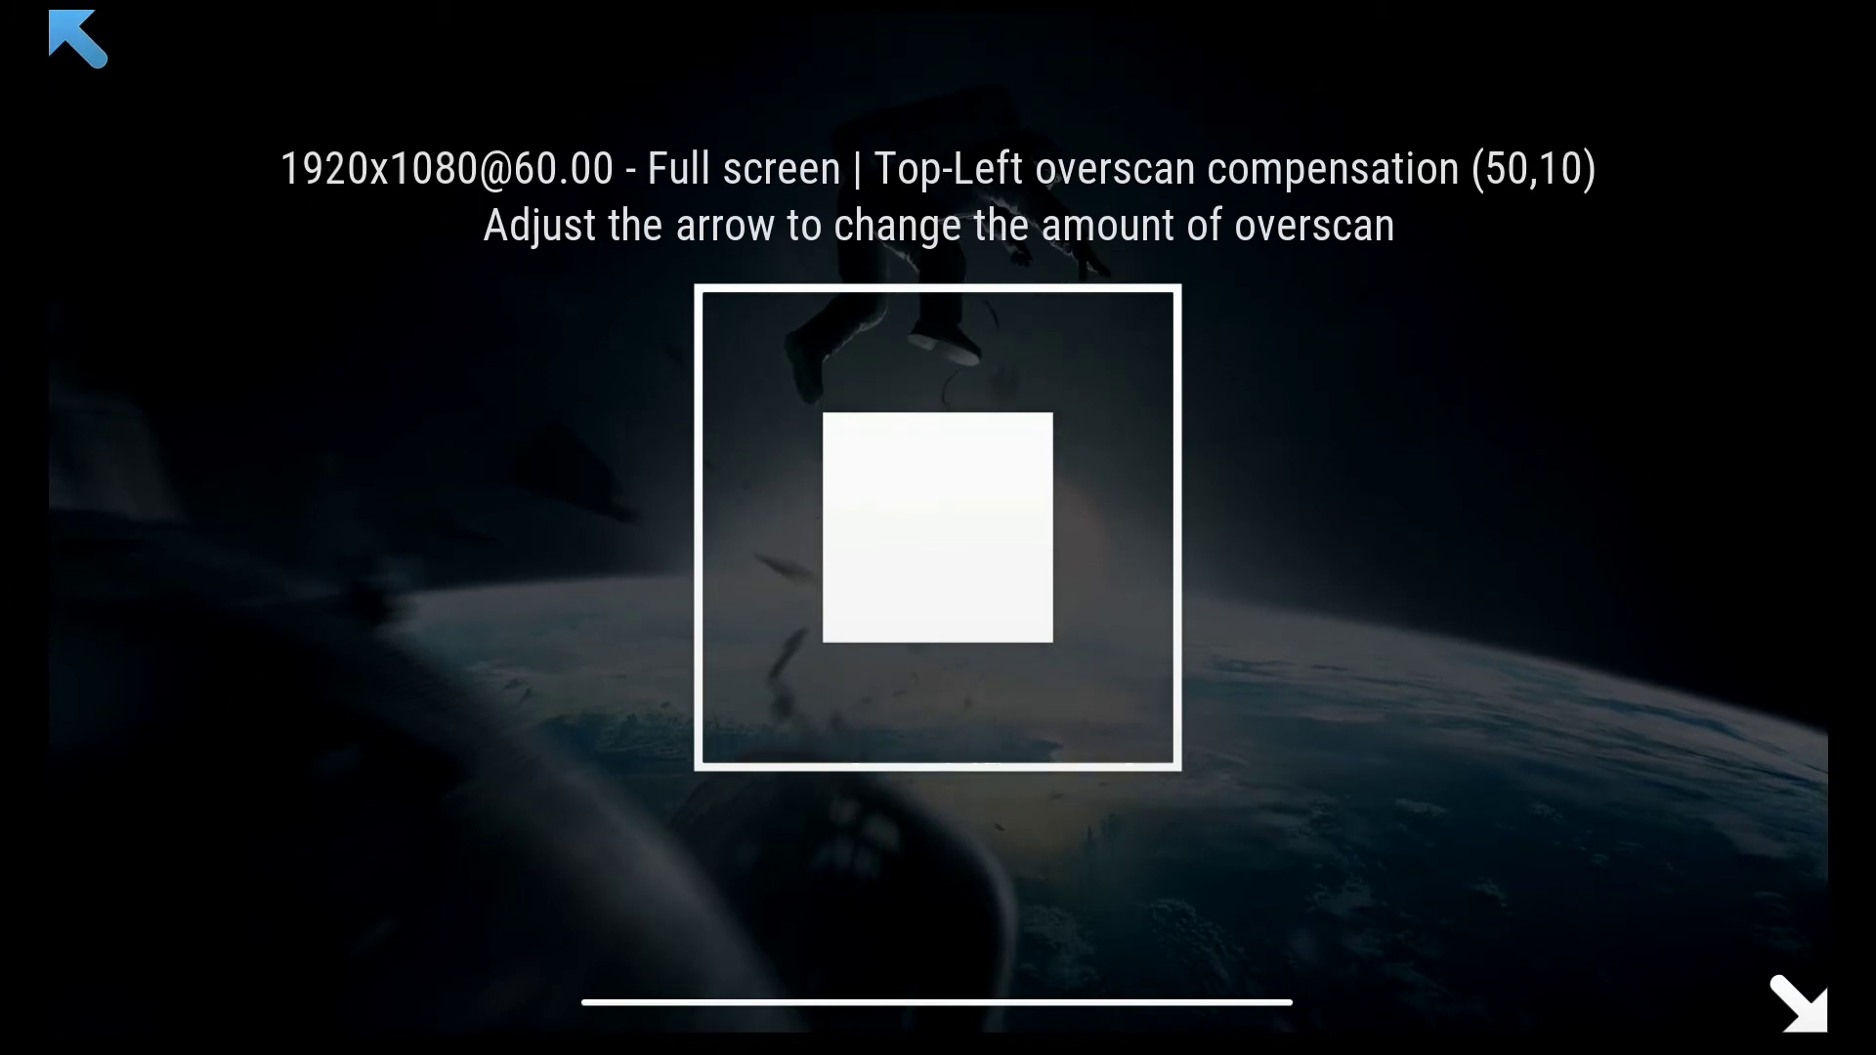
key("Up")
key("Up")
key("Up")
key("Up")
key("Up")
key("Up")
key("Up")
key("Up")
key("Up")
key("Up")
key("Up")
key("Up")
key("Up")
key("Up")
key("Up")
key("Up")
key("Up")
key("Up")
key("Up")
key("Up")
key("Return")
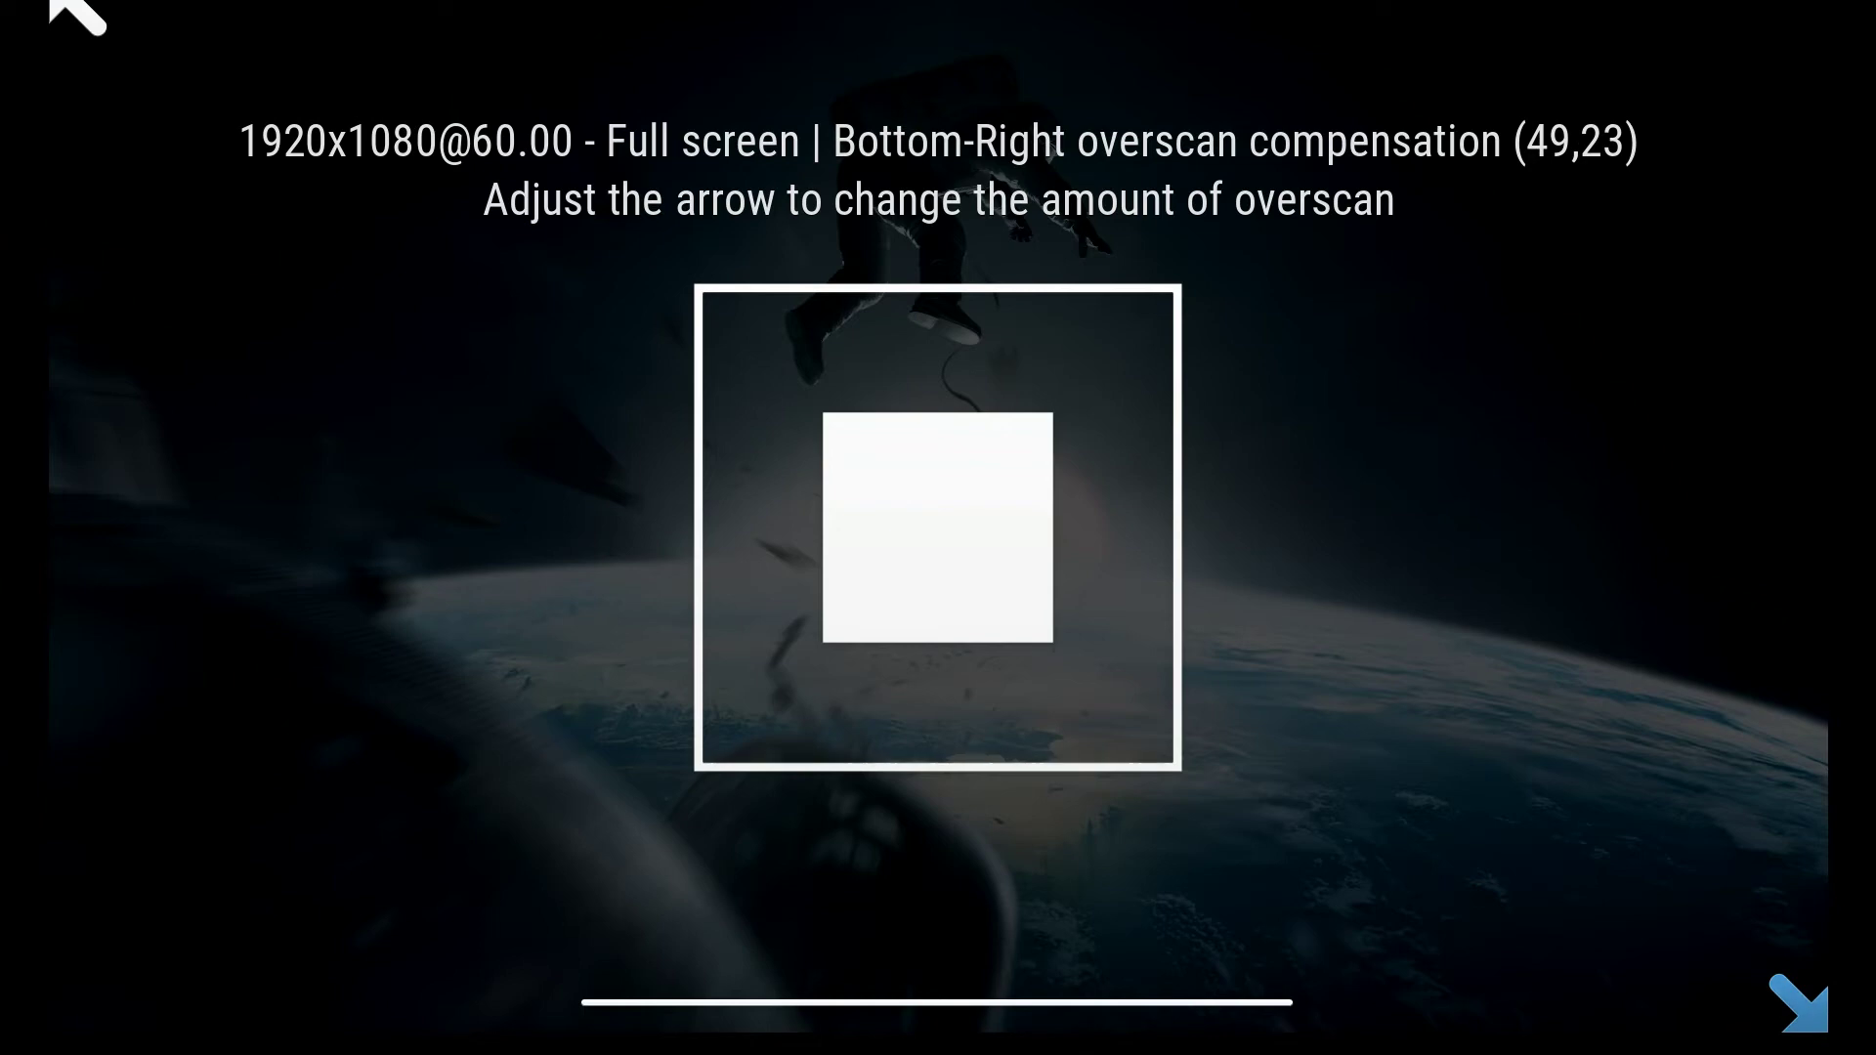
- Set the bottom-right corner to (49,-11) and nudge the subtitle position
key("Down")
key("Down")
key("Down")
key("Down")
key("Down")
key("Down")
key("Down")
key("Down")
key("Down")
key("Down")
key("Down")
key("Down")
key("Down")
key("Down")
key("Down")
key("Down")
key("Down")
key("Down")
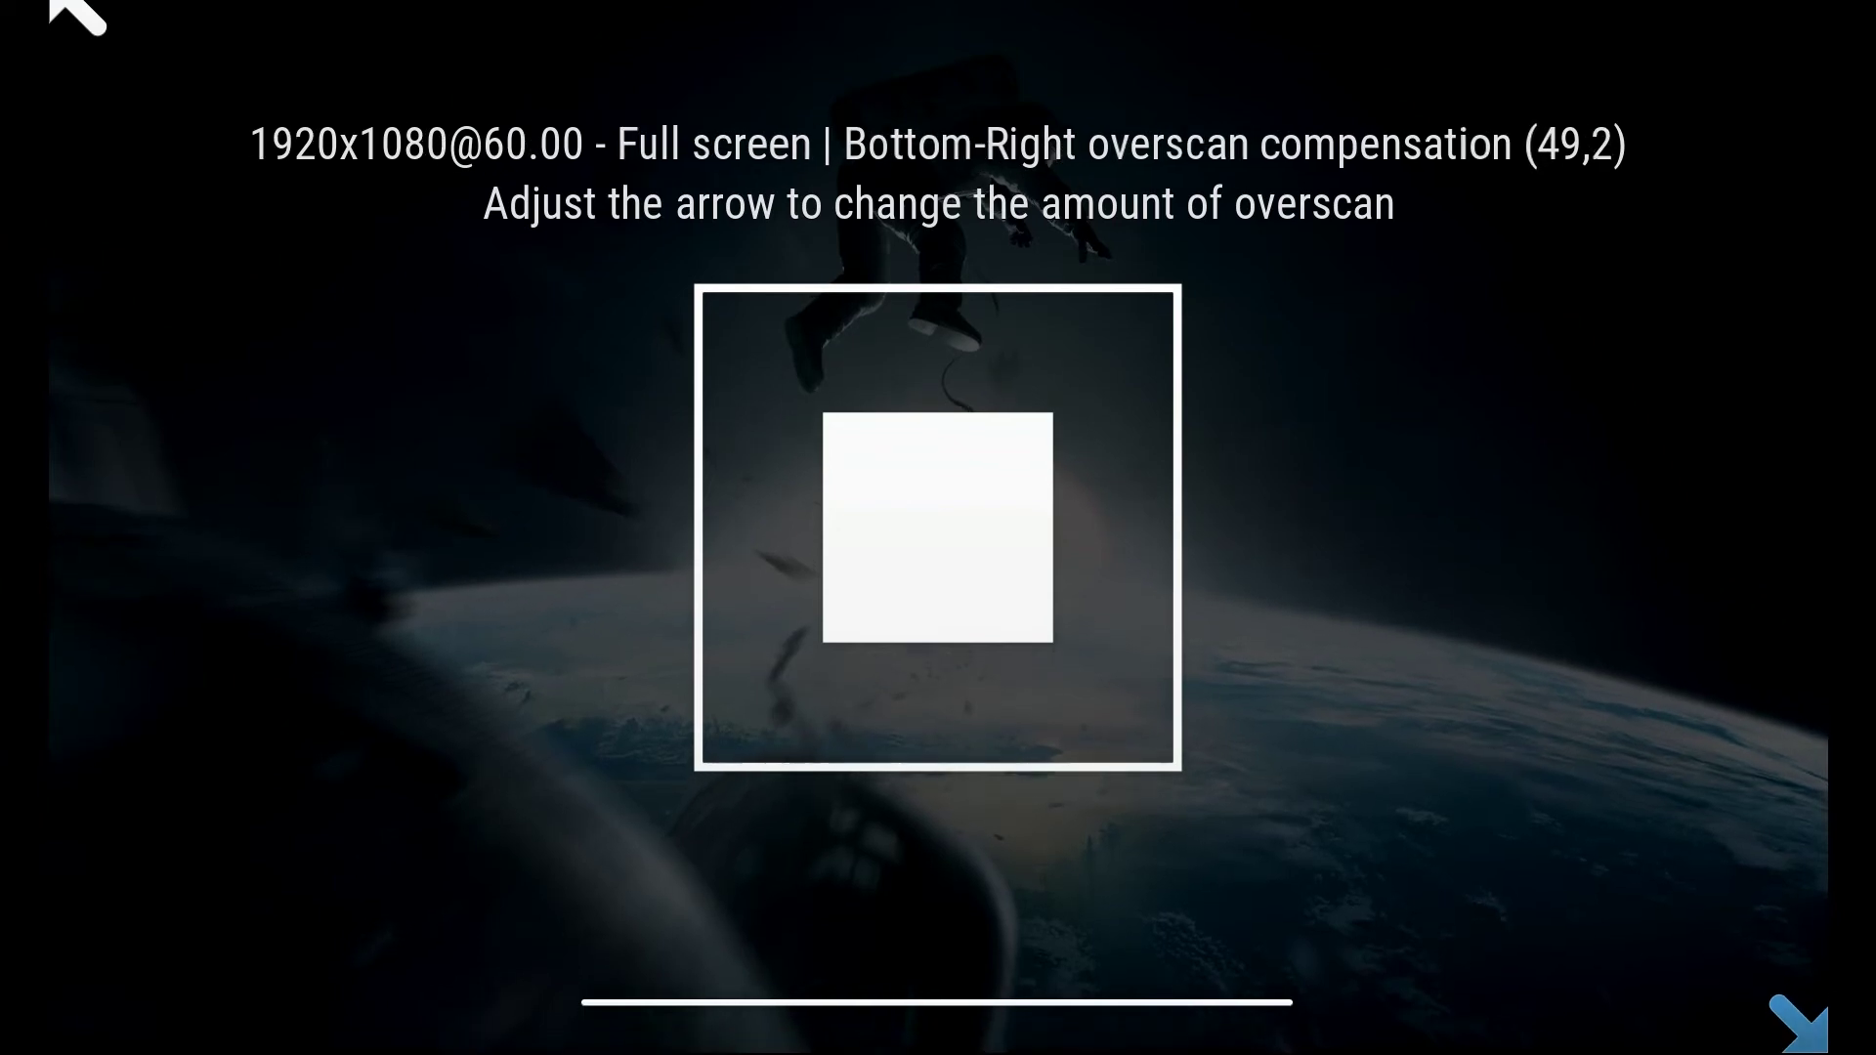
key("Down")
key("Down")
key("Down")
key("Down")
key("Down")
key("Down")
key("Down")
key("Down")
key("Down")
key("Down")
key("Down")
key("Down")
key("Down")
key("Down")
key("Down")
key("Down")
key("Return")
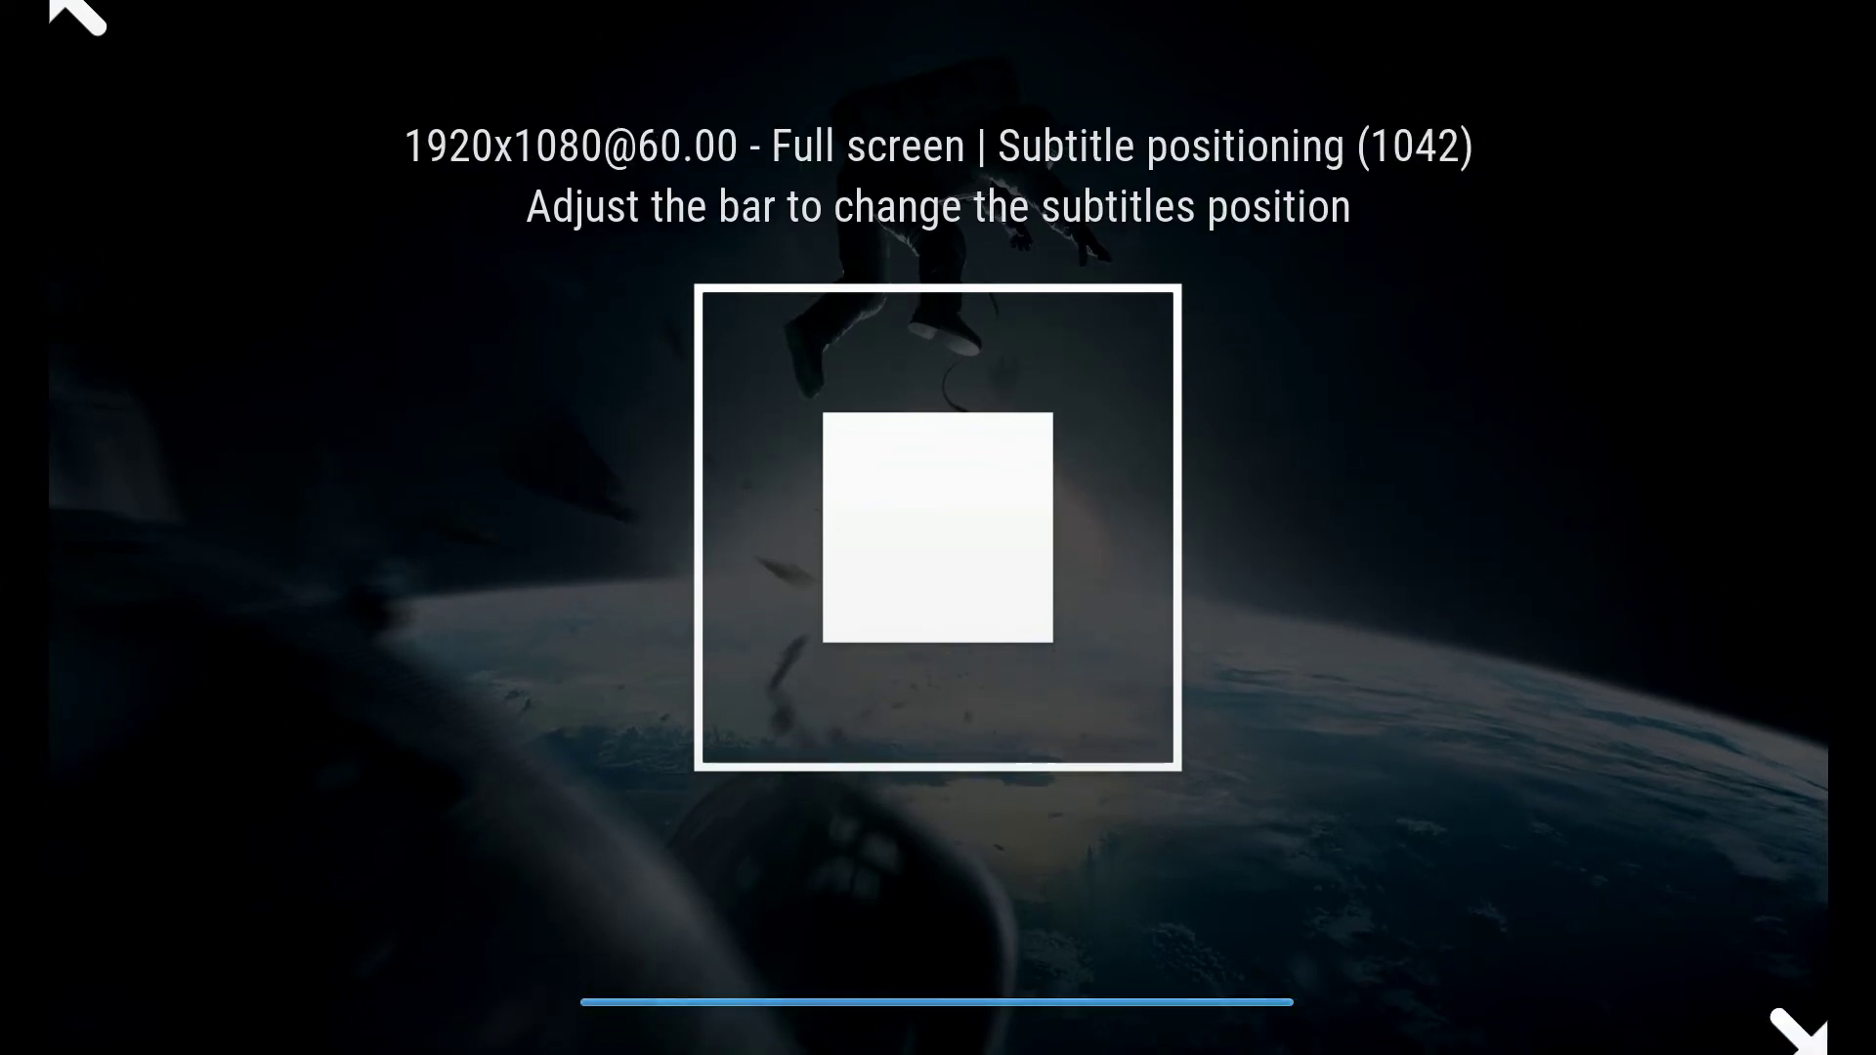
key("Up")
key("Return")
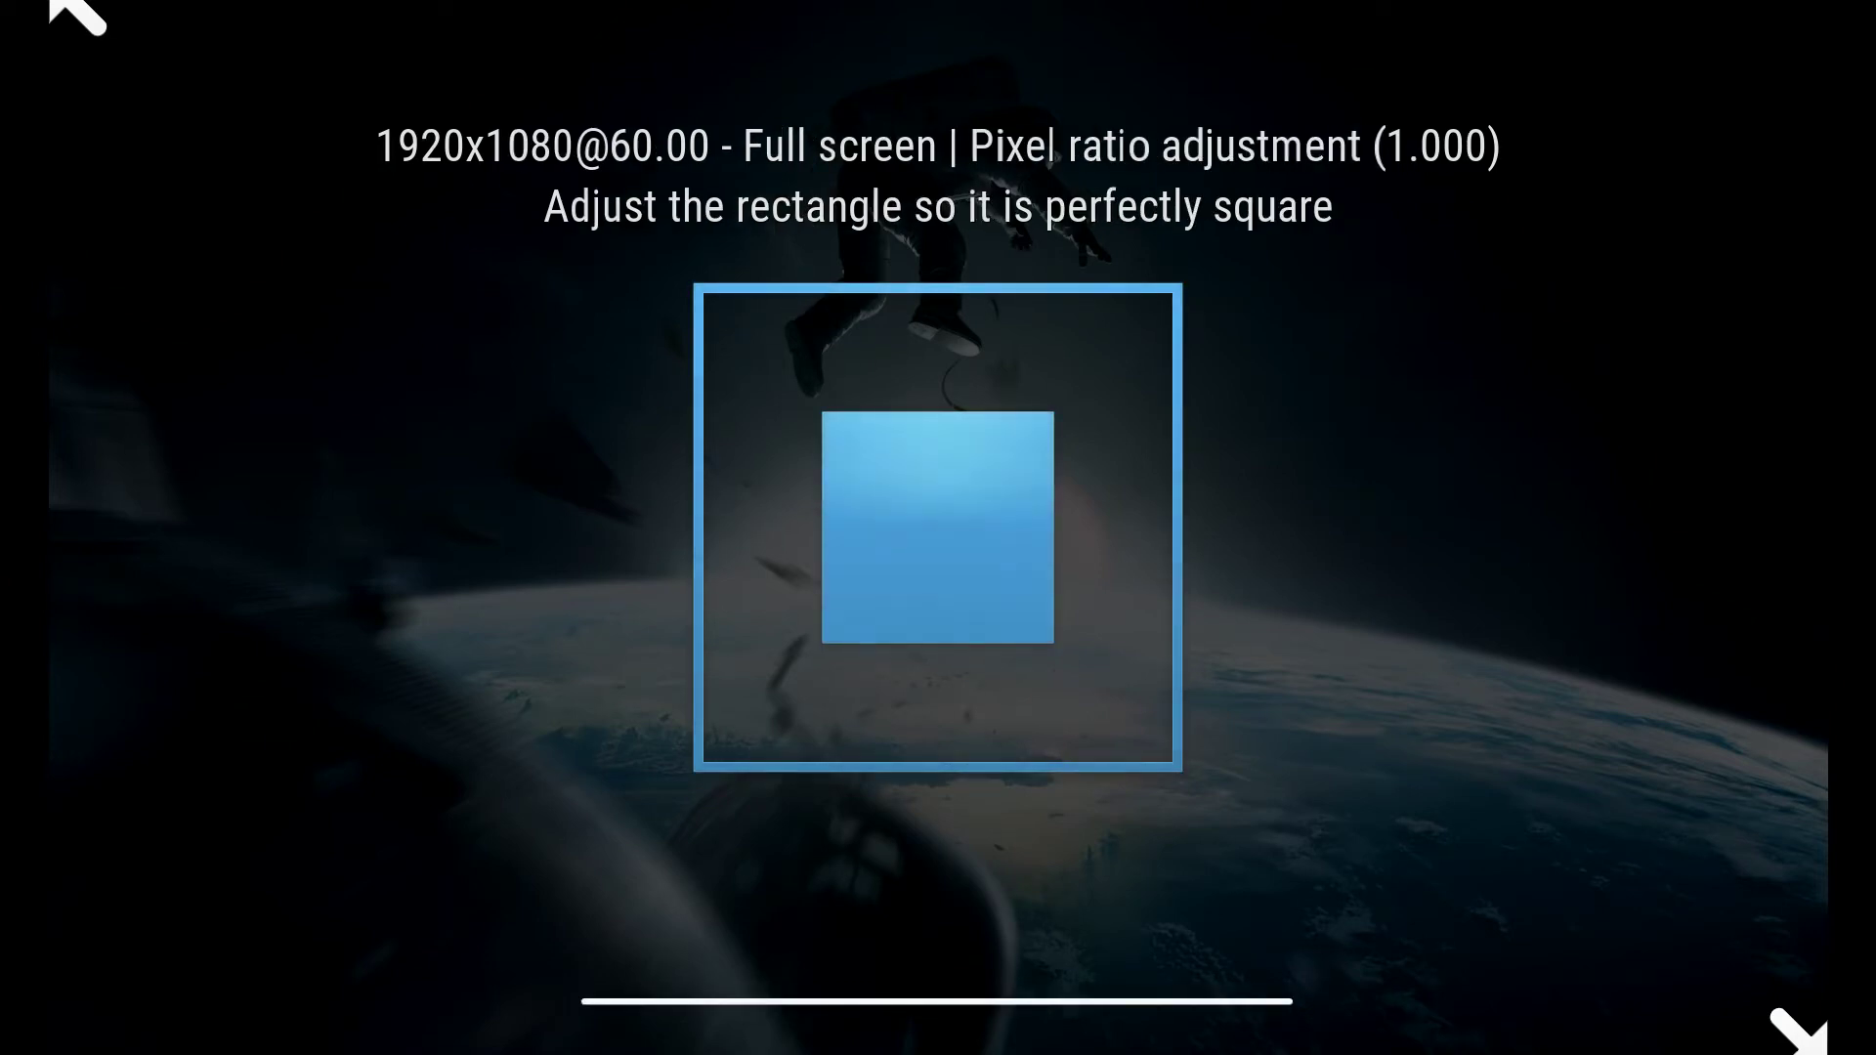
- Cycle through both corners and subtitles again, ending at pixel ratio 1.000
key("Return")
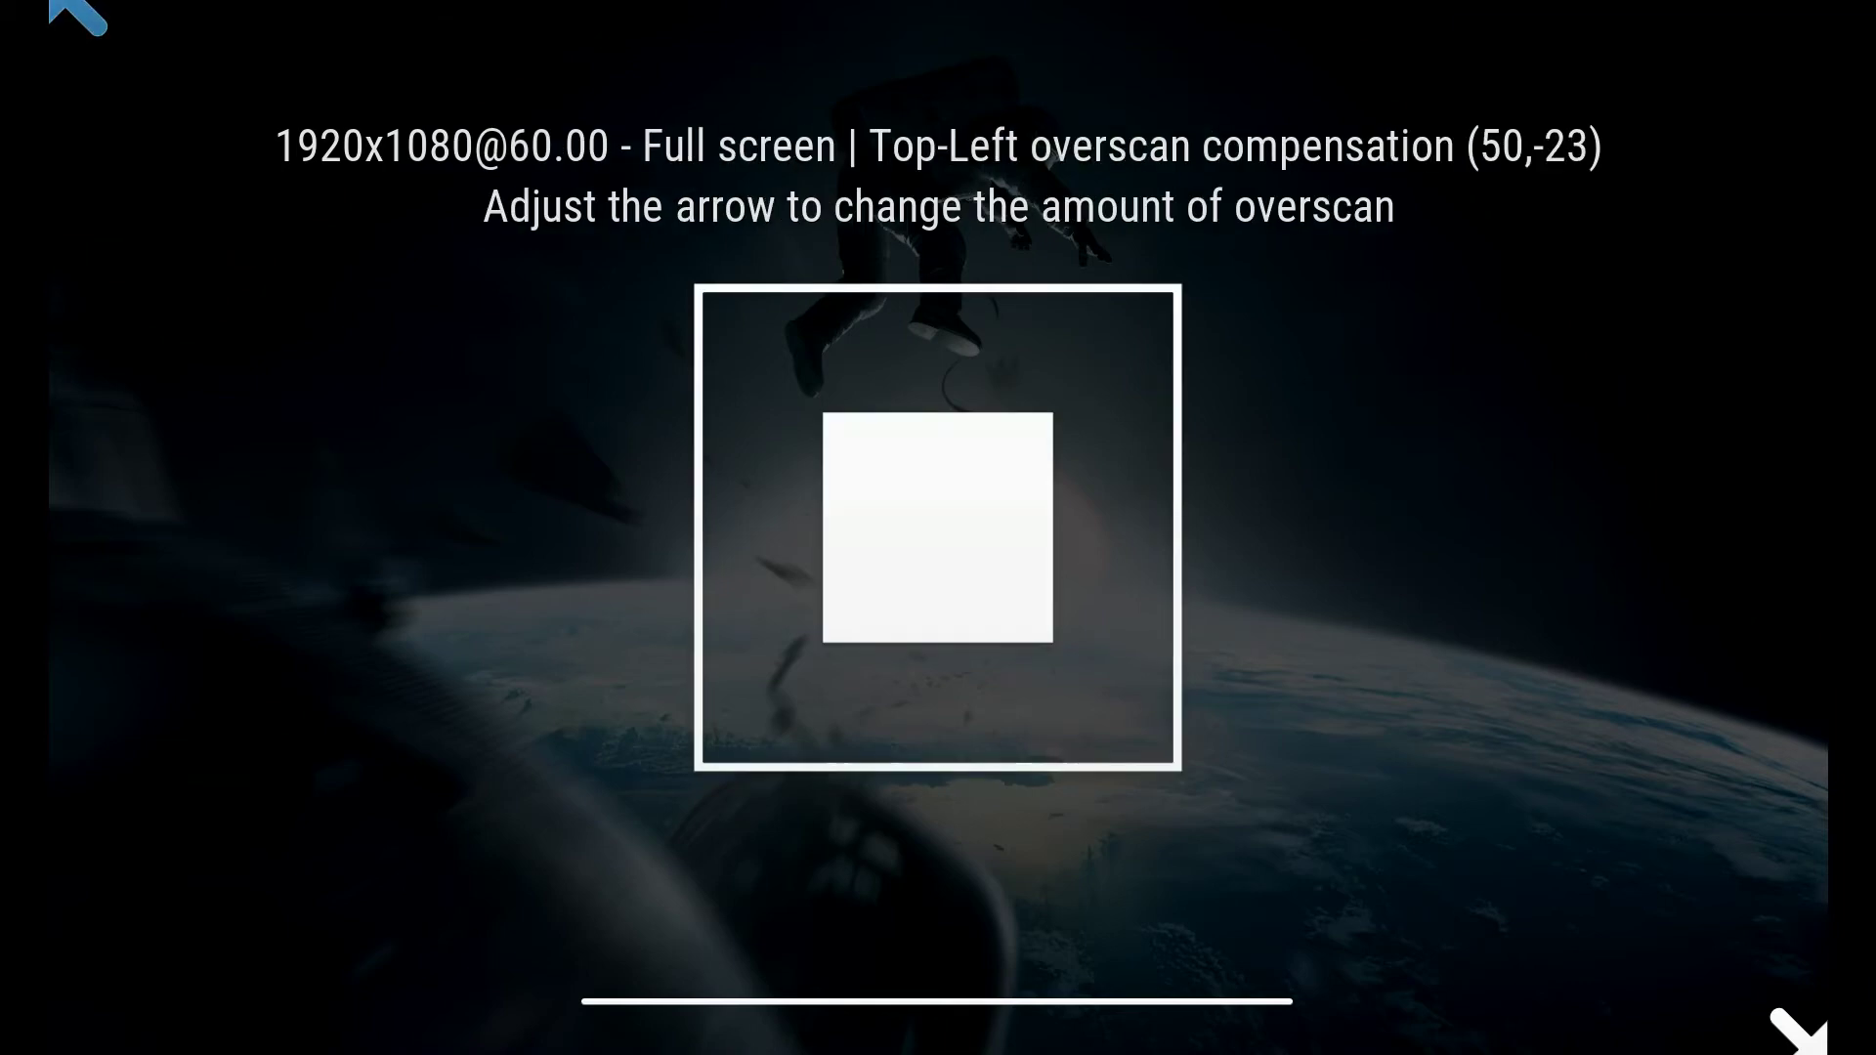
key("Return")
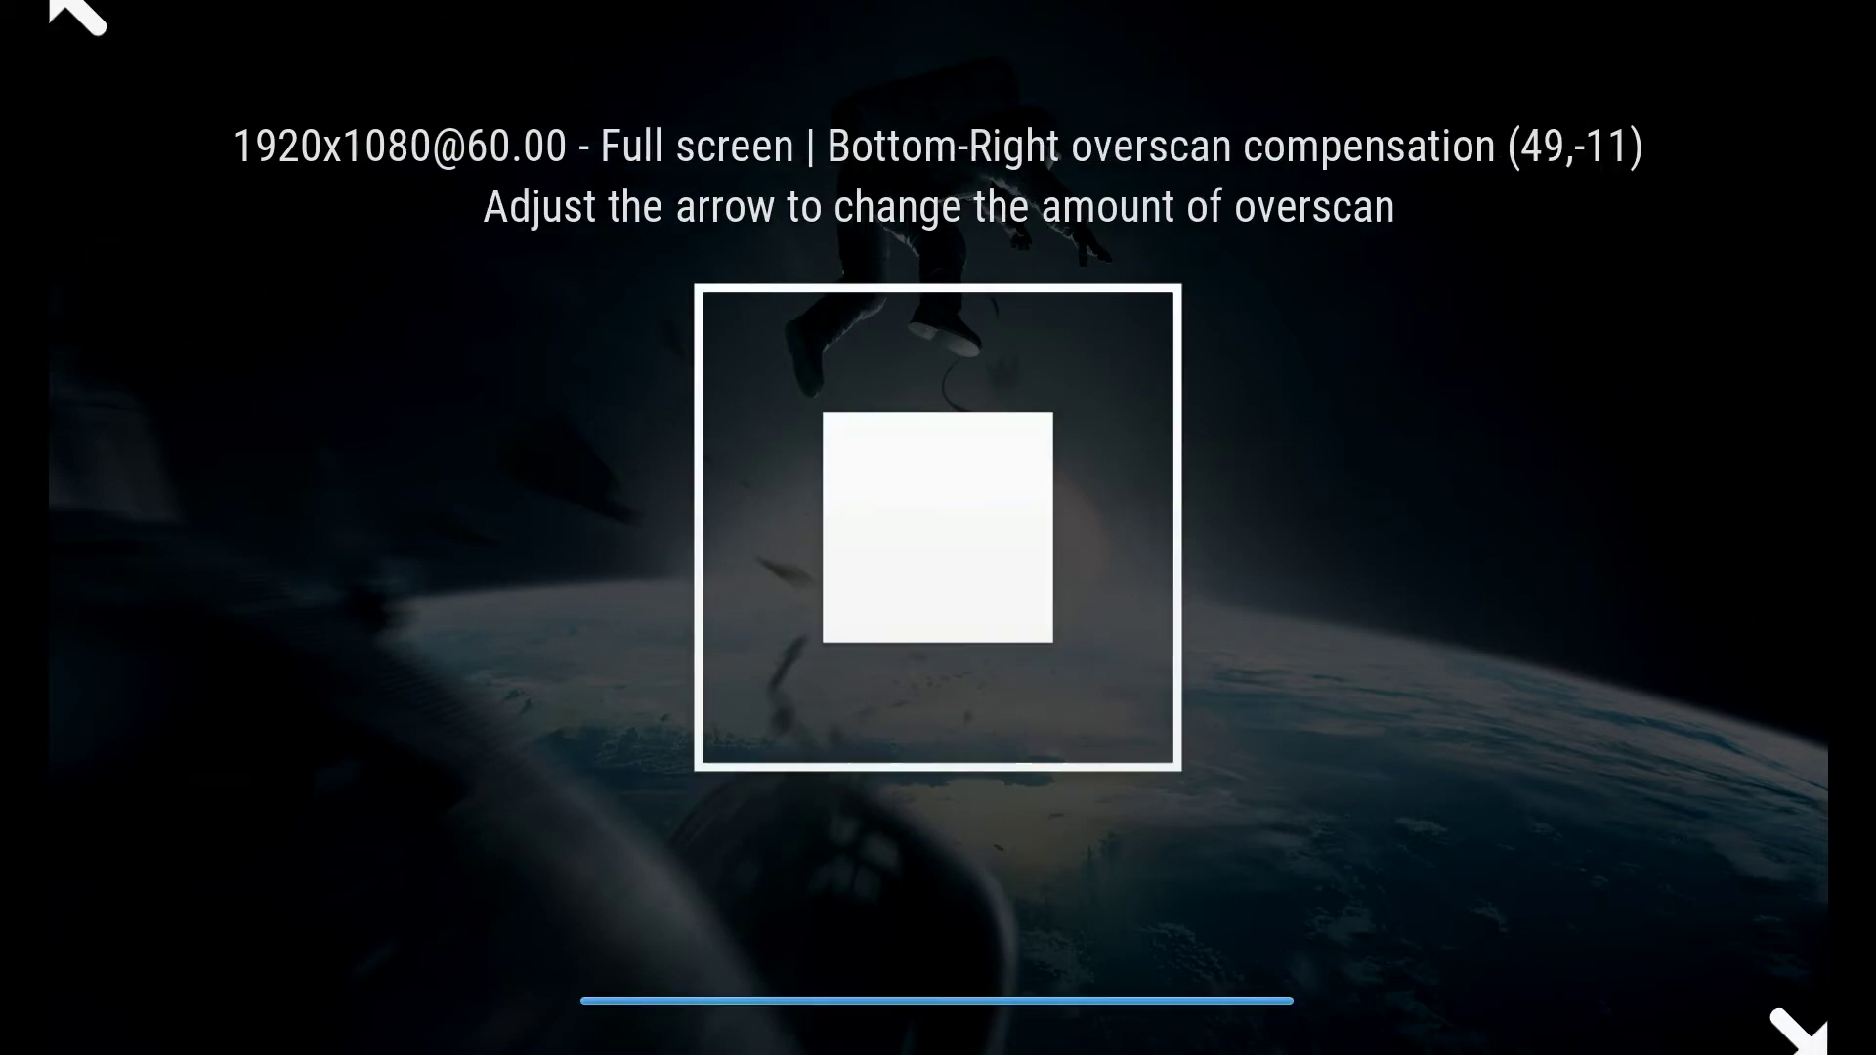
key("Return")
key("Return")
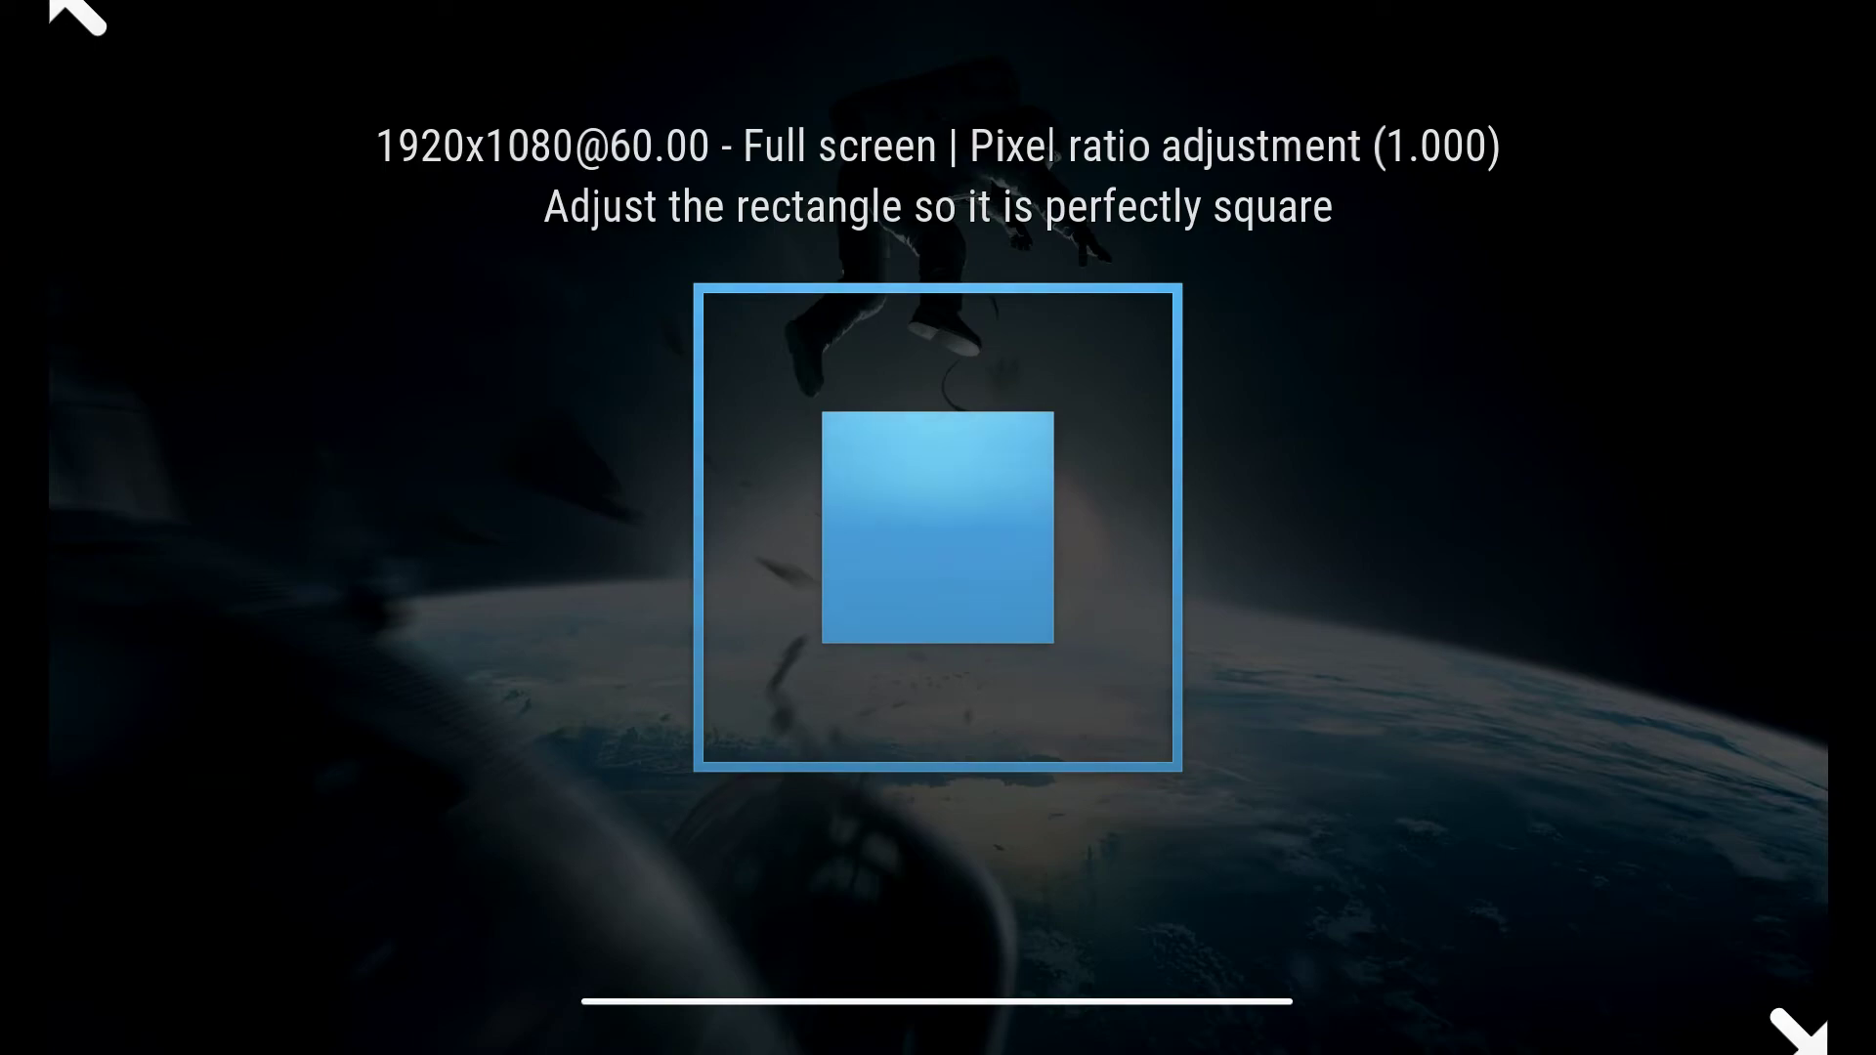
key("Return")
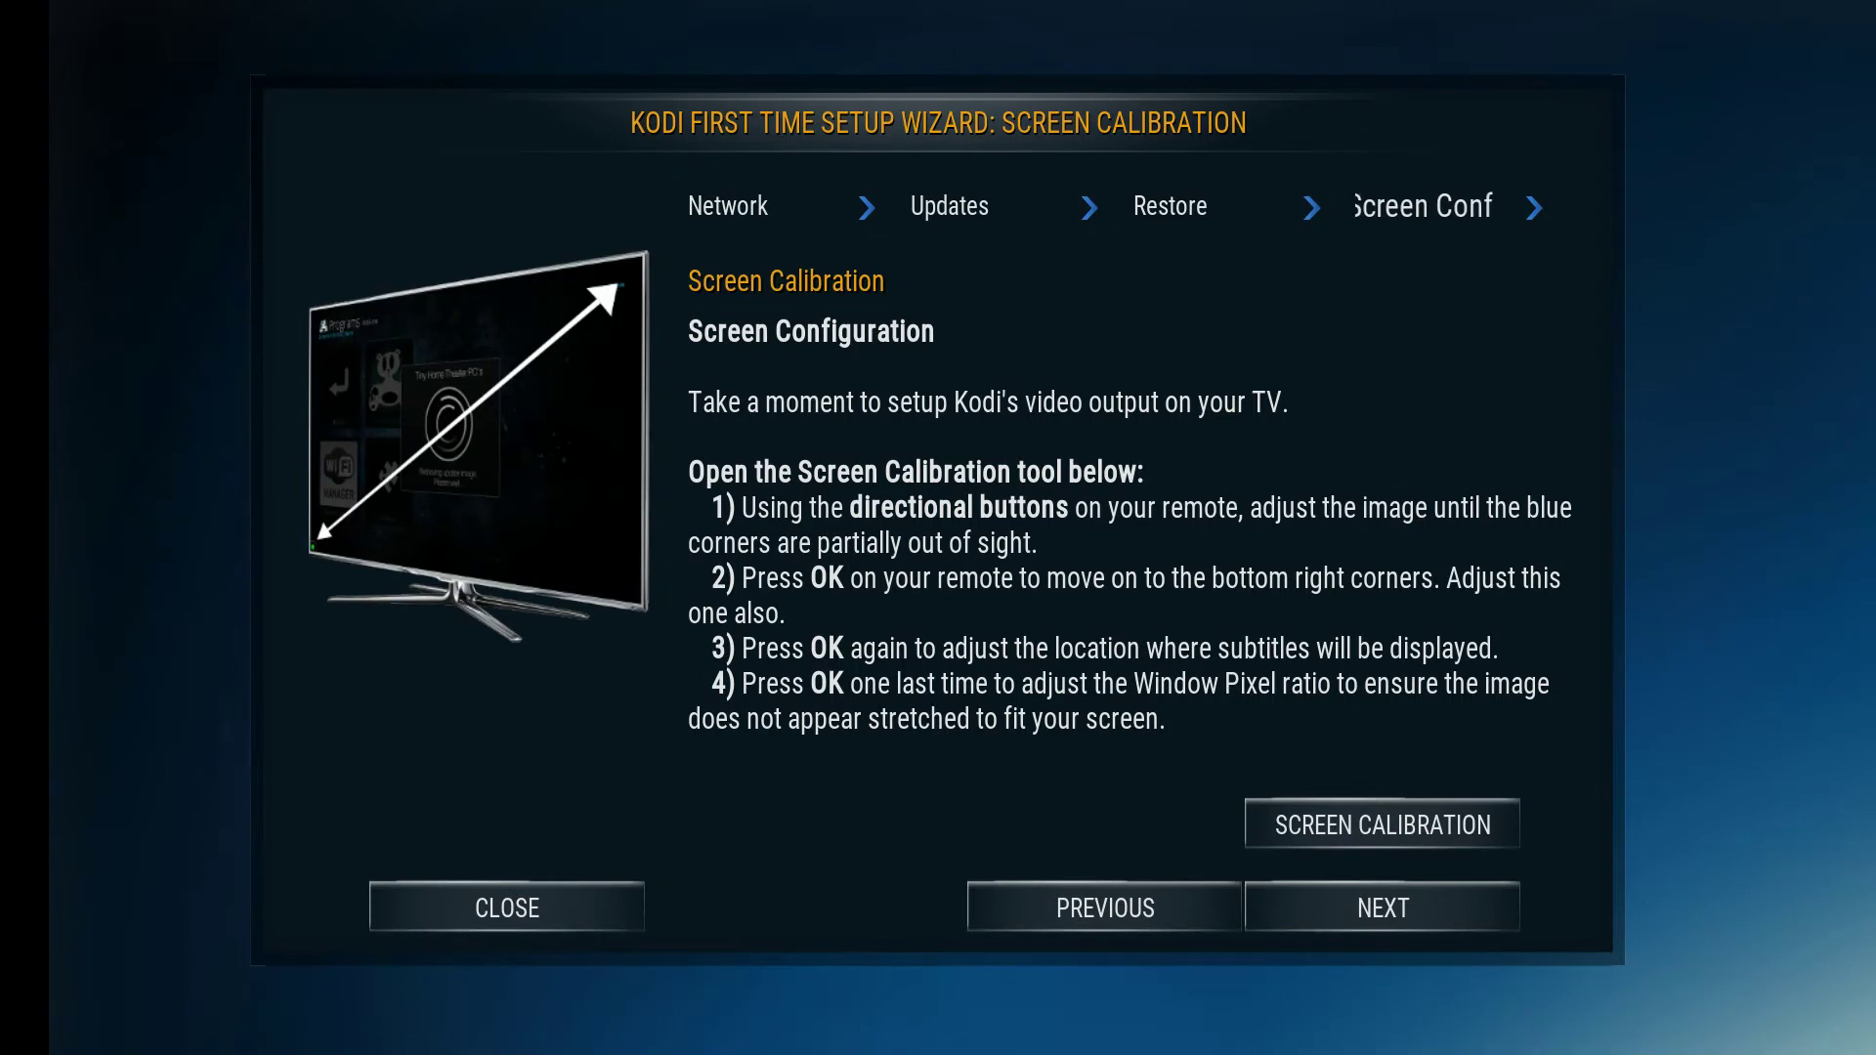
- Continue from Screen Calibration and focus the skin selector, showing Aeon Nox
key("Up")
key("Down")
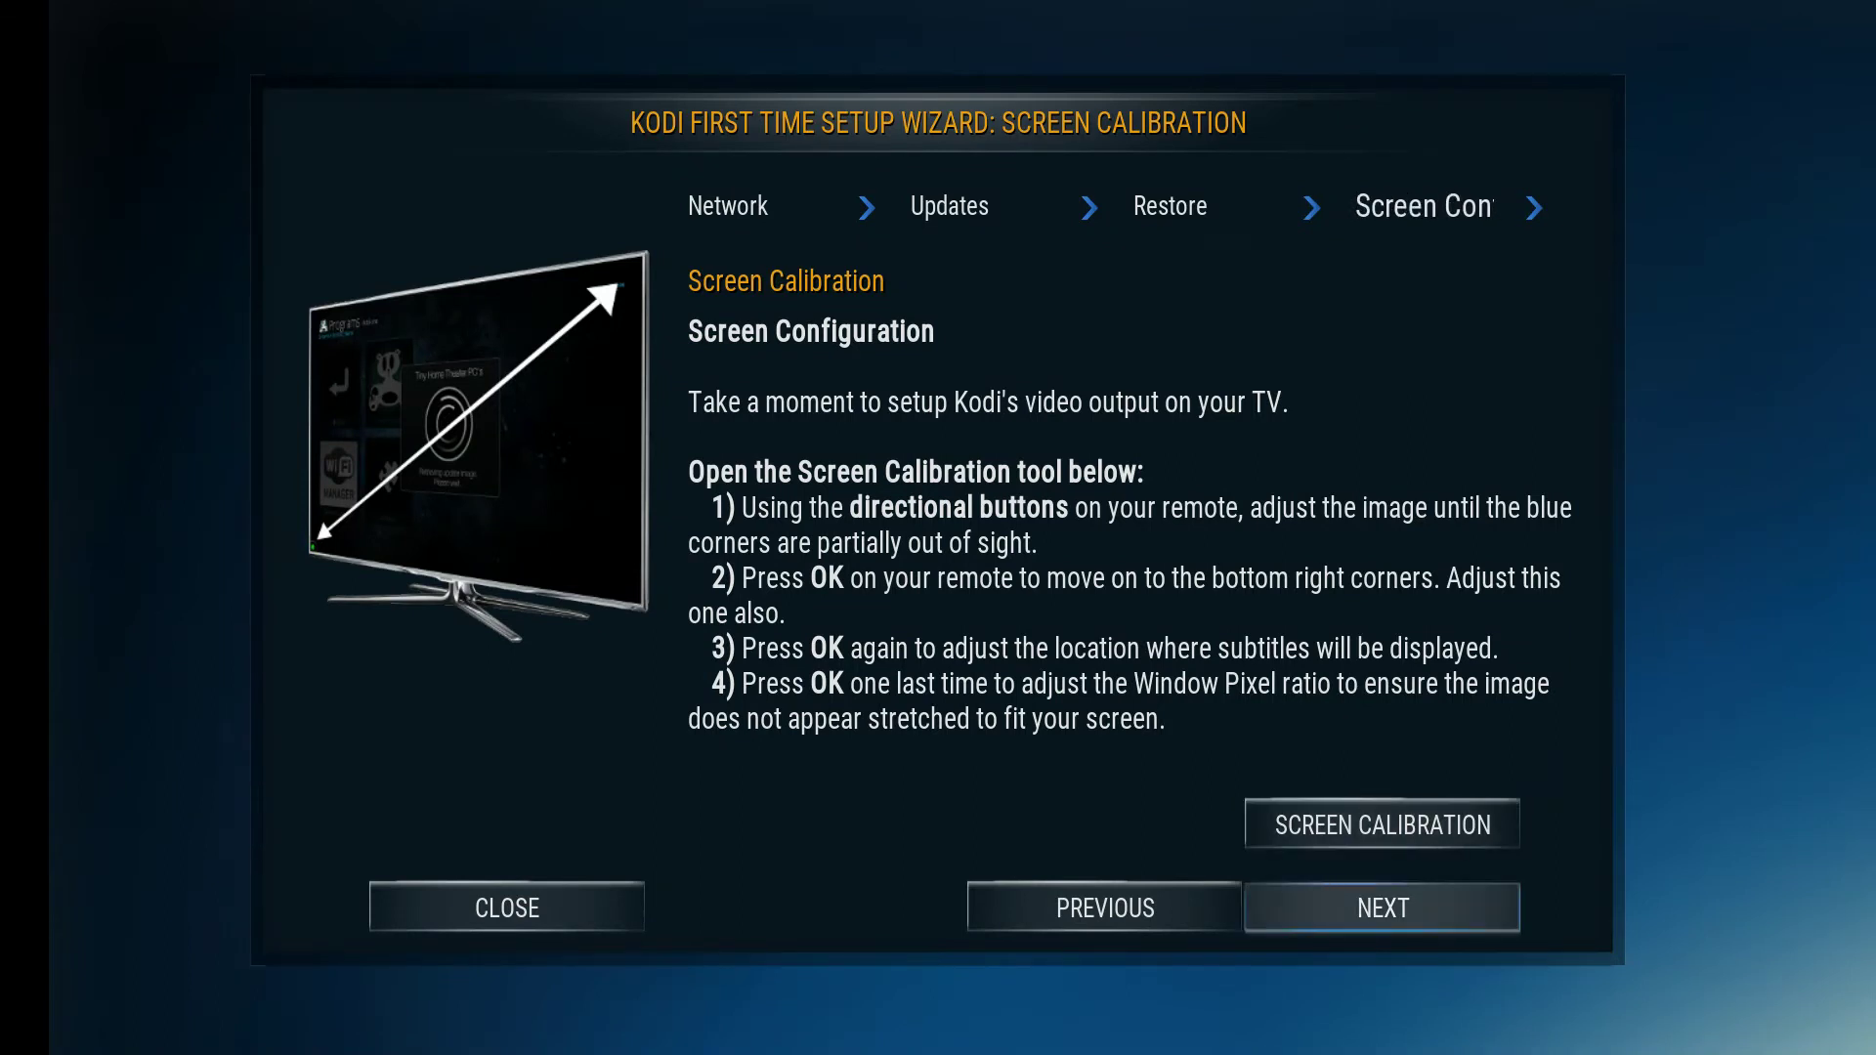
key("Return")
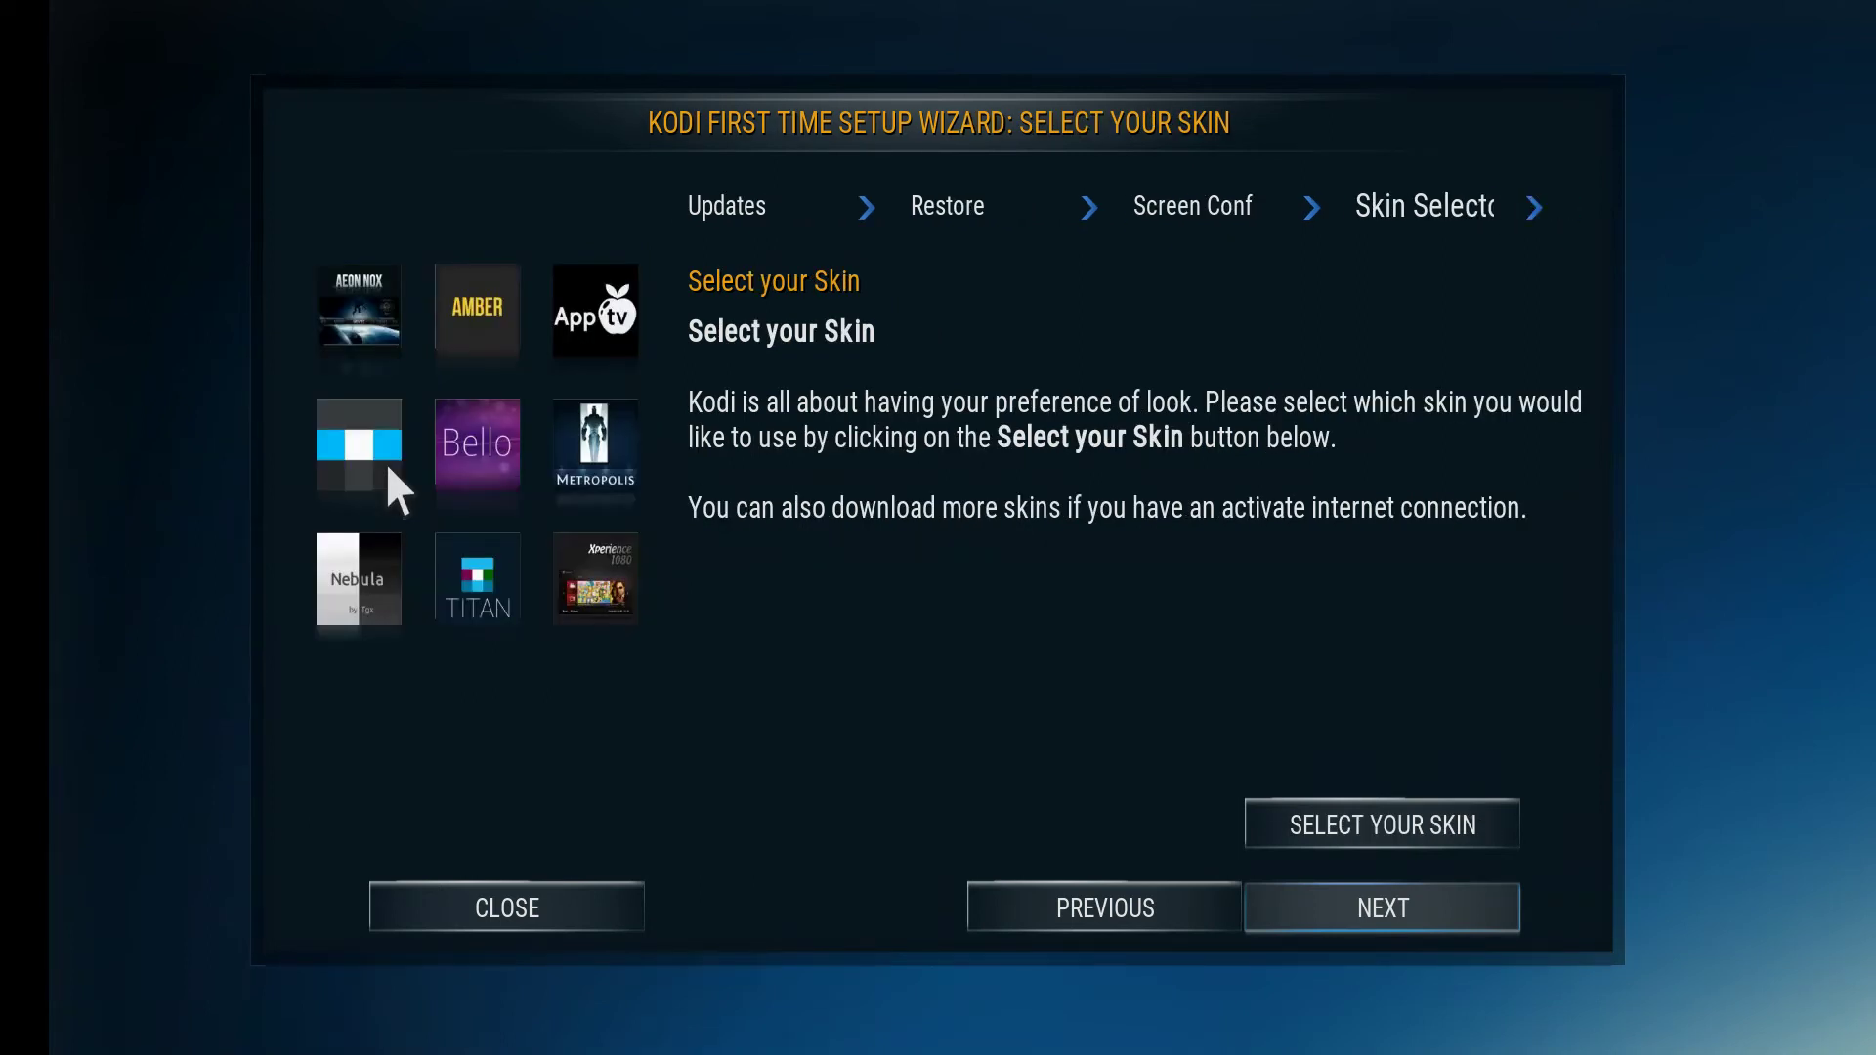
key("Up")
- Browse the Select a Skin list and close it, keeping Aeon Nox
key("Return")
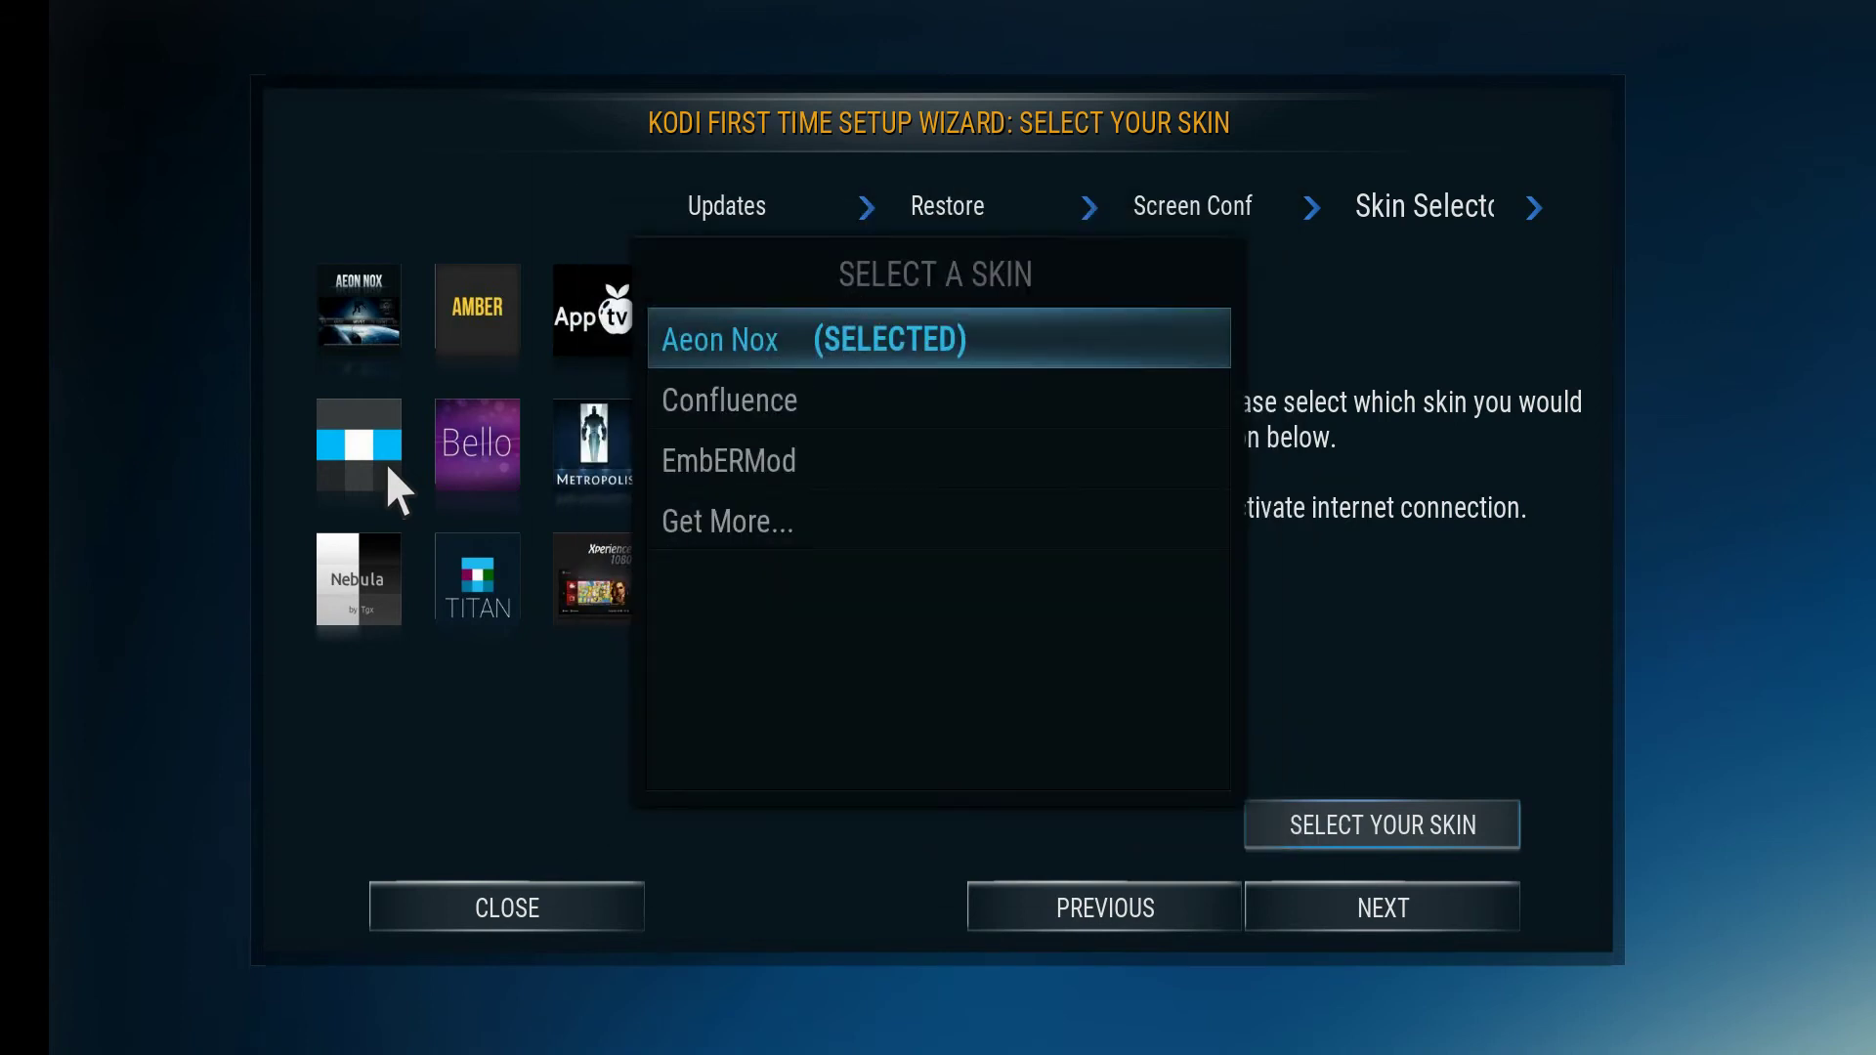
key("Down")
key("Down")
key("Down")
key("Up")
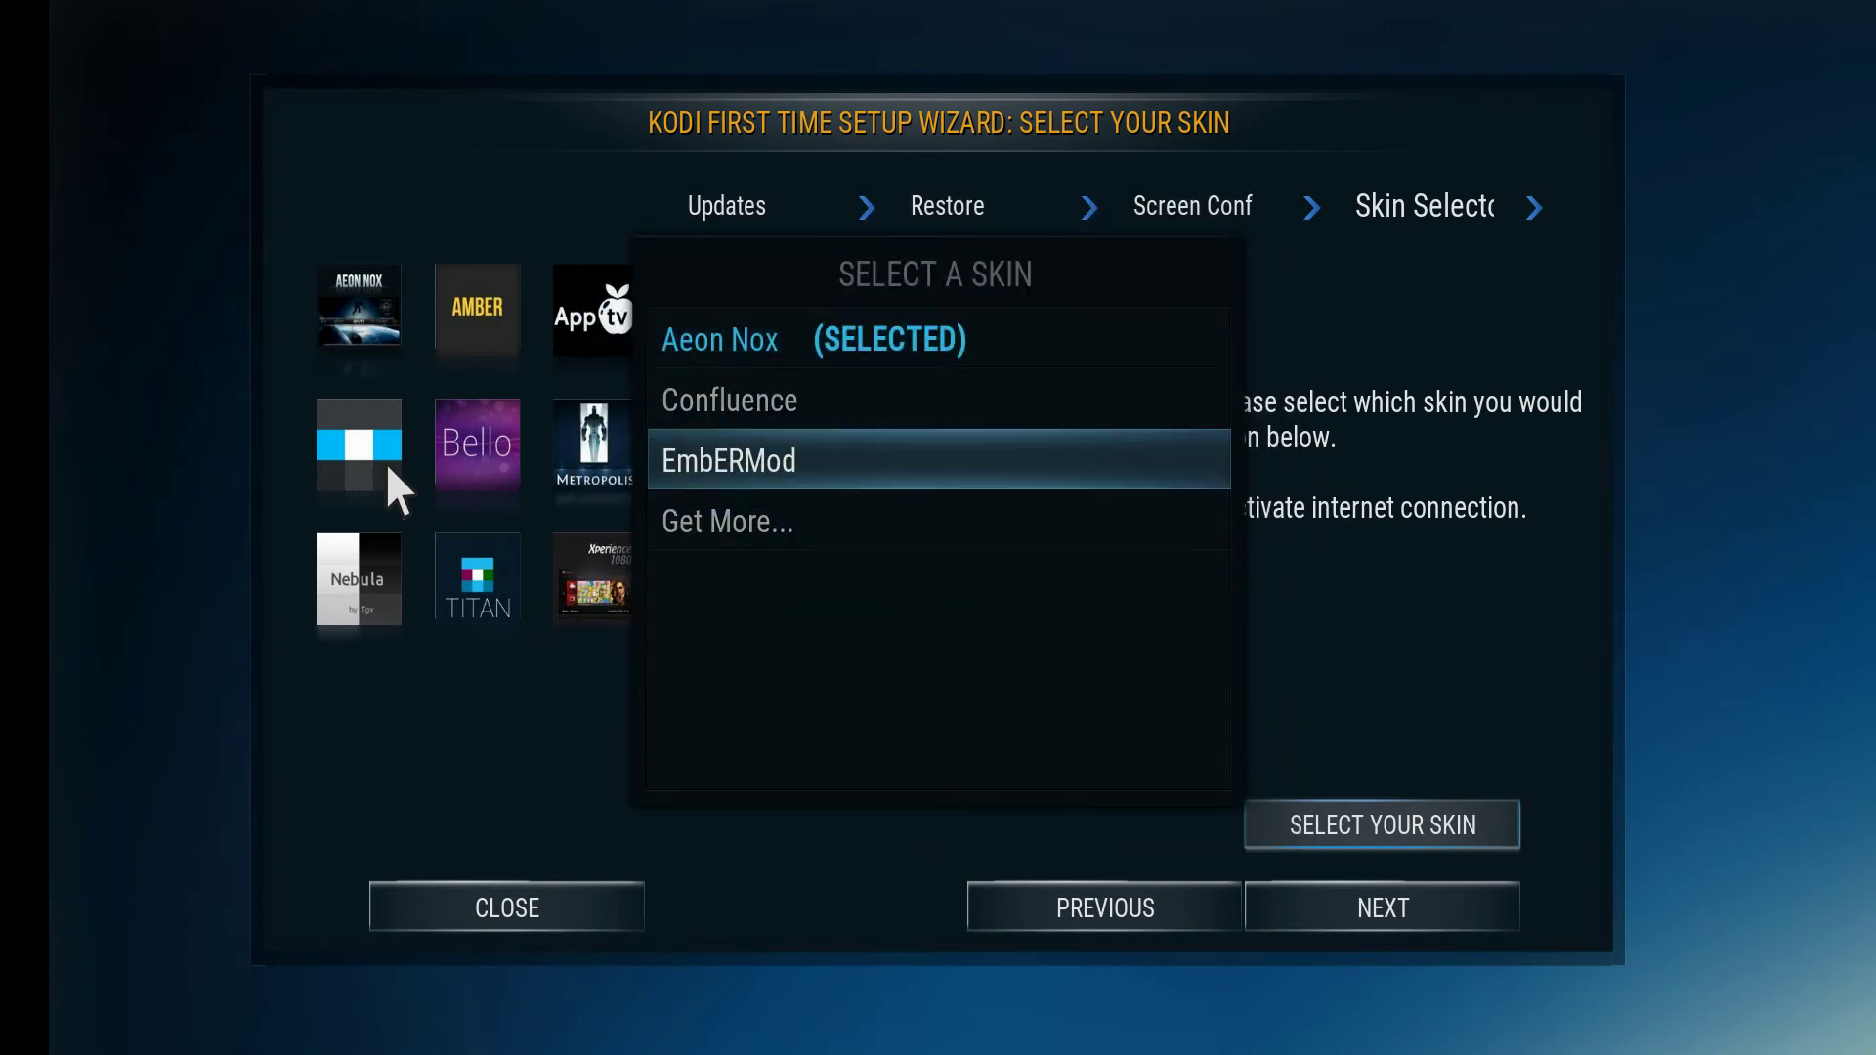
key("Up")
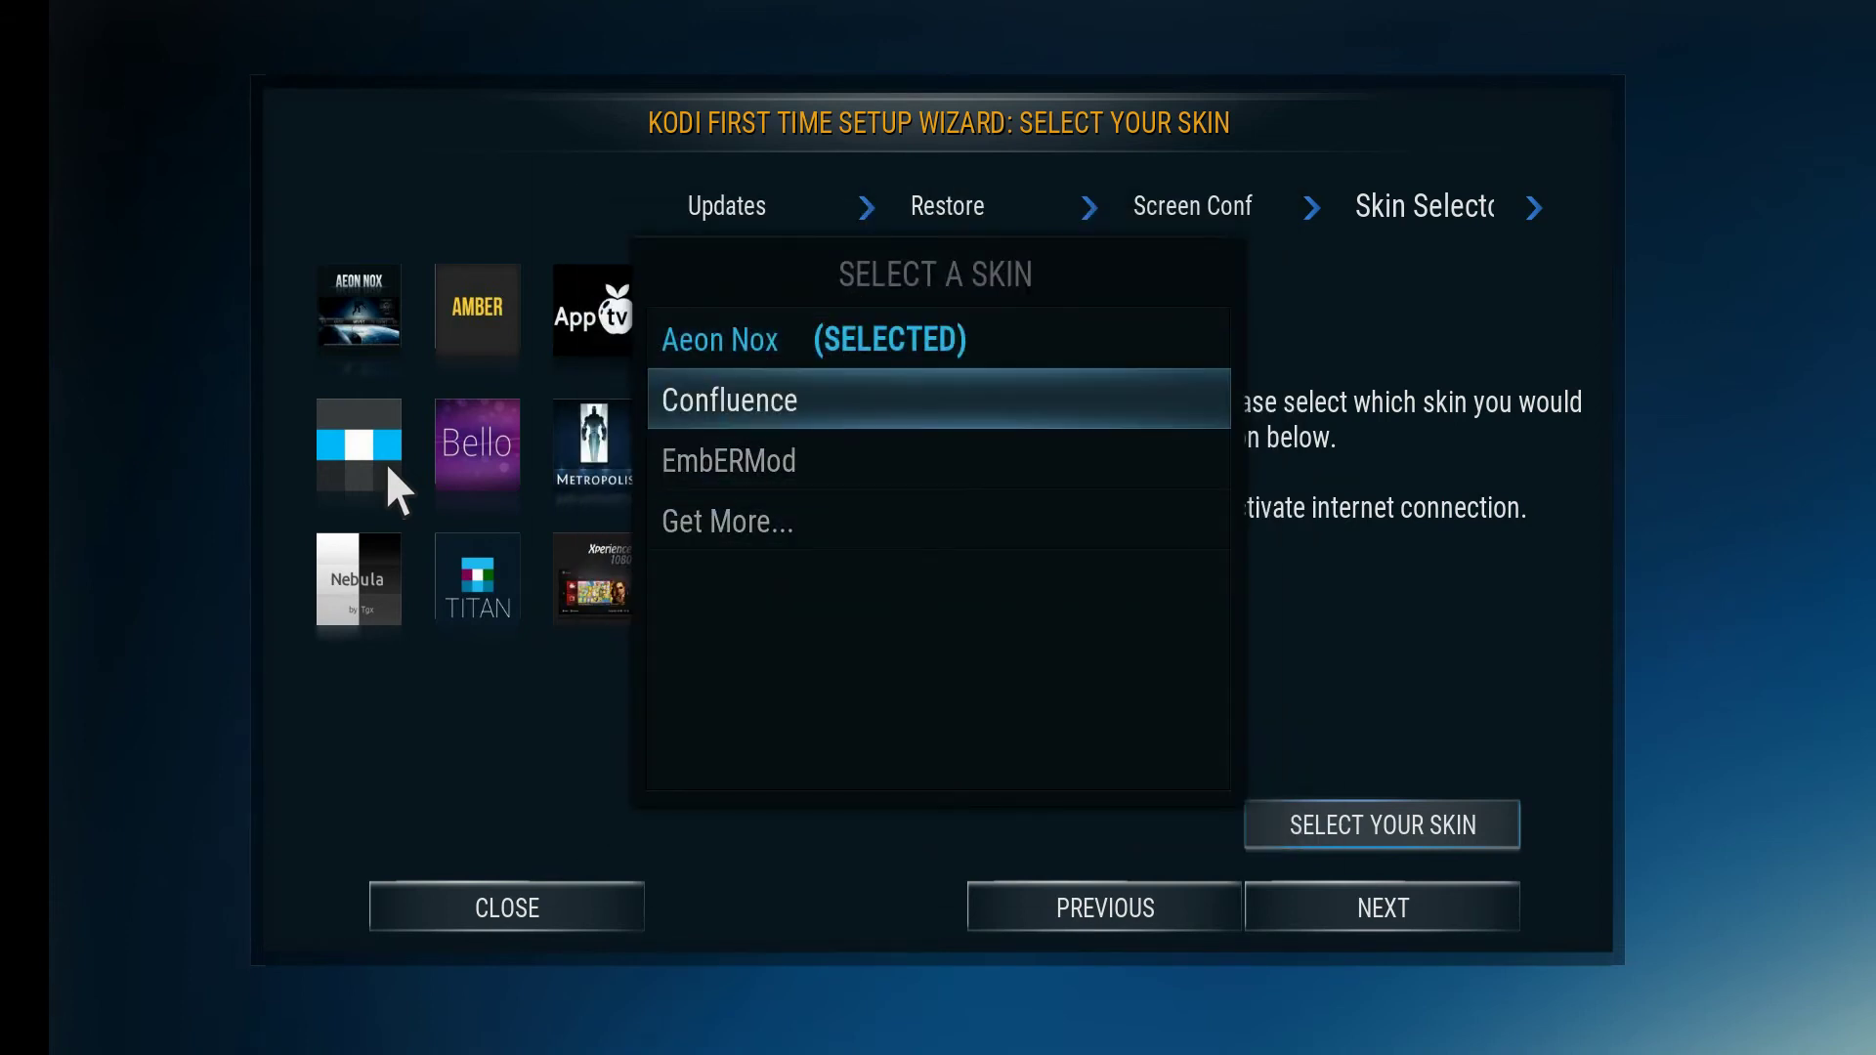
key("Up")
key("Down")
key("Down")
key("Return")
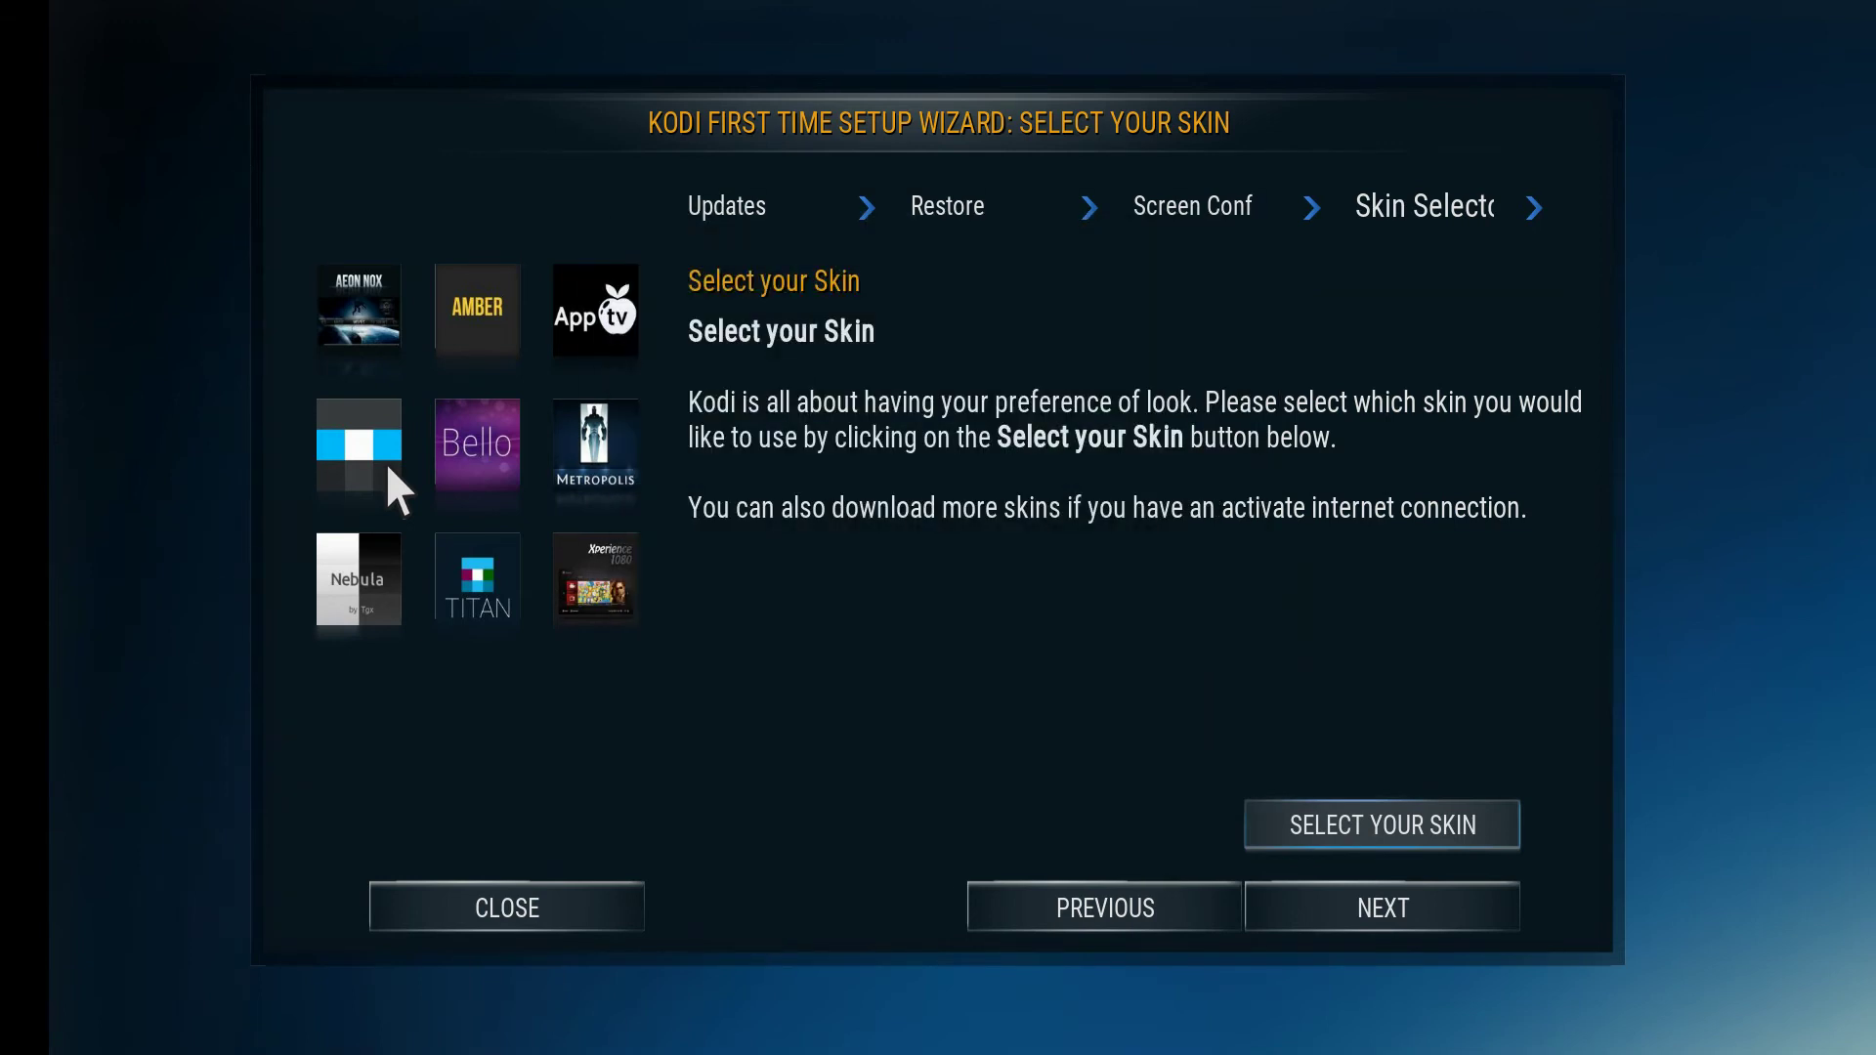
- Continue the wizard to the Add and Scan Videos to the Library step
key("Down")
key("Up")
key("Down")
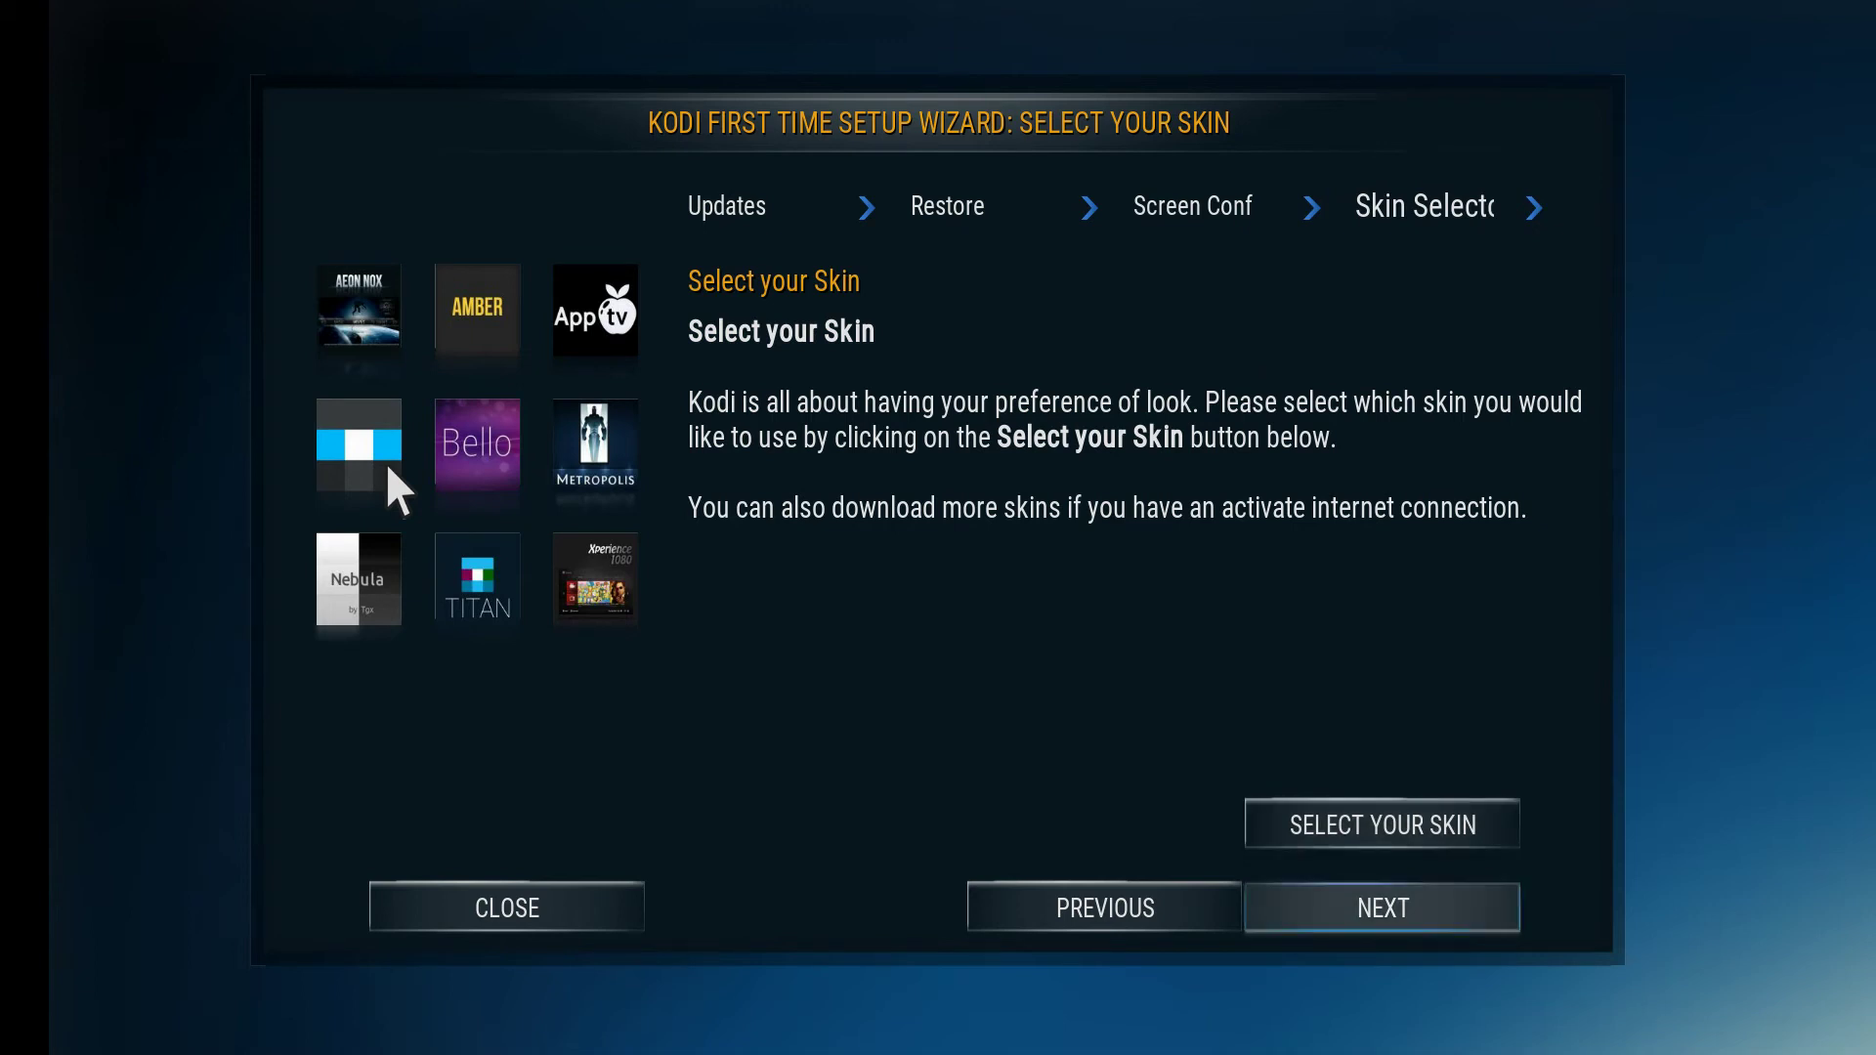
key("Return")
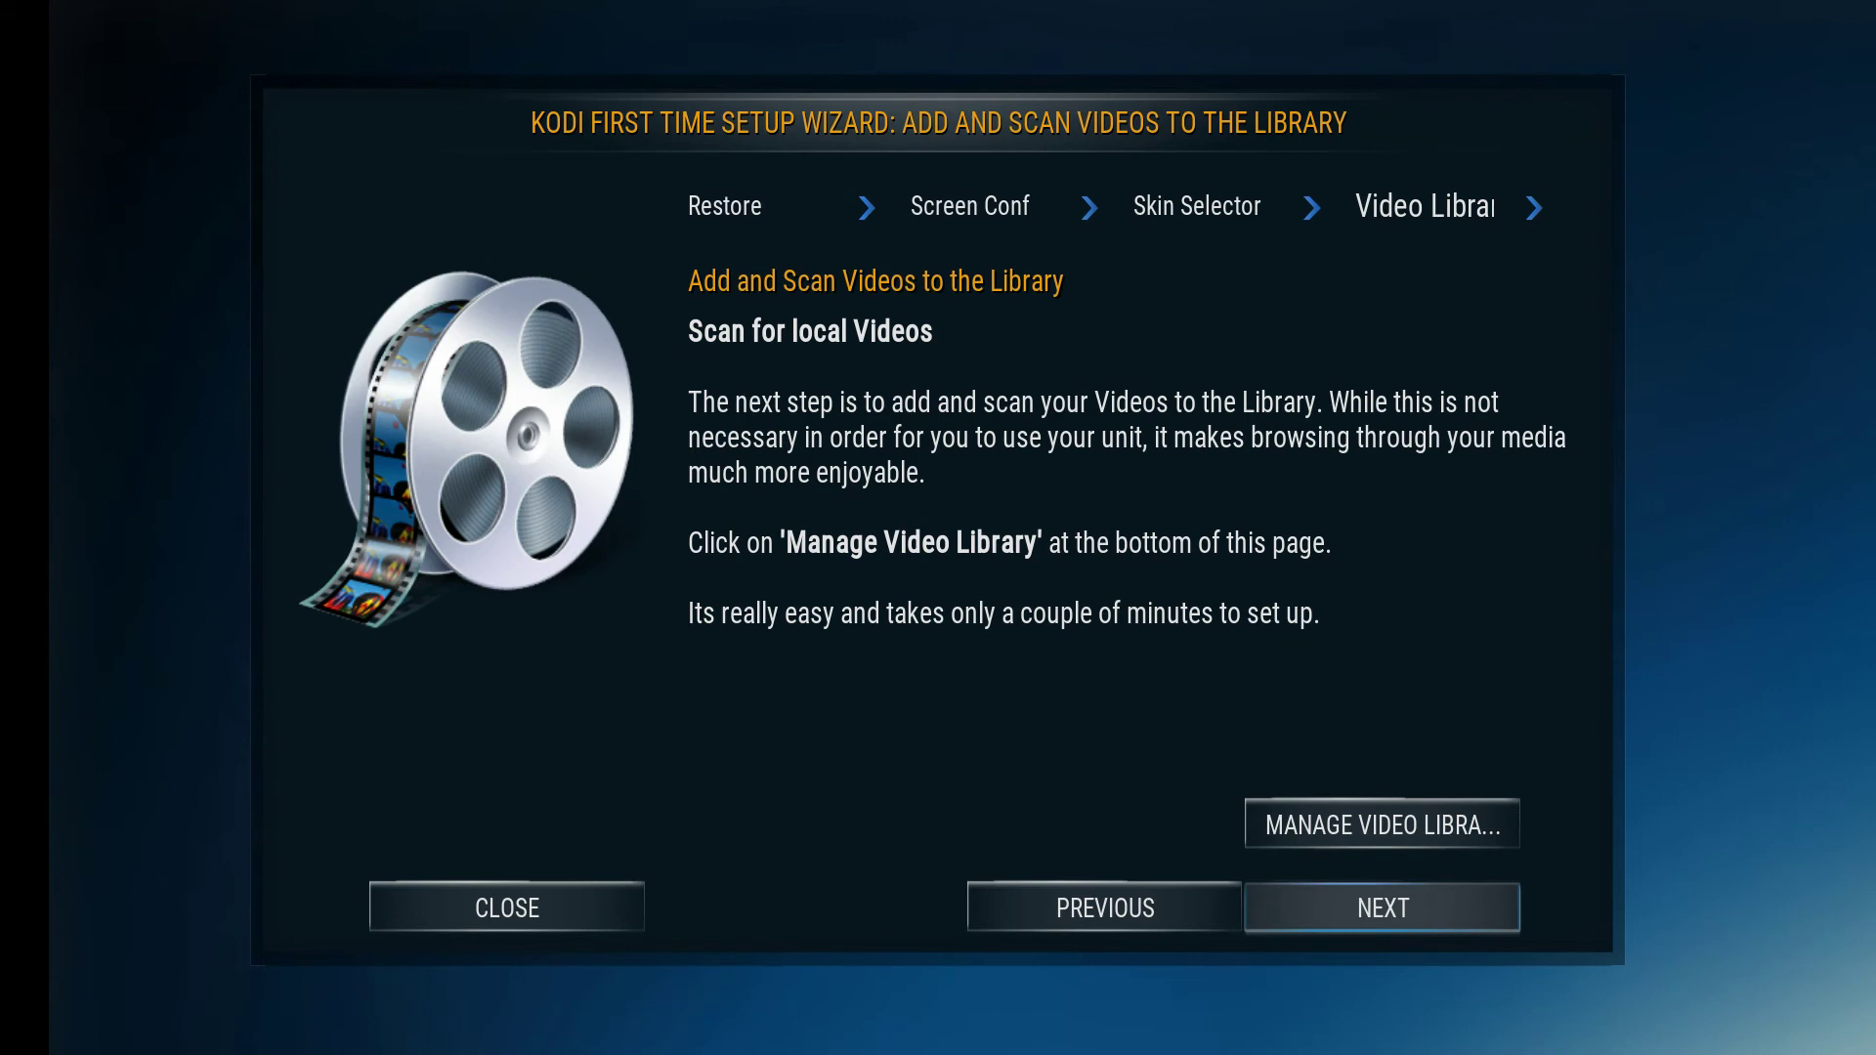
- Skip Manage Video Library and continue to the Add and Scan Music step
key("Up")
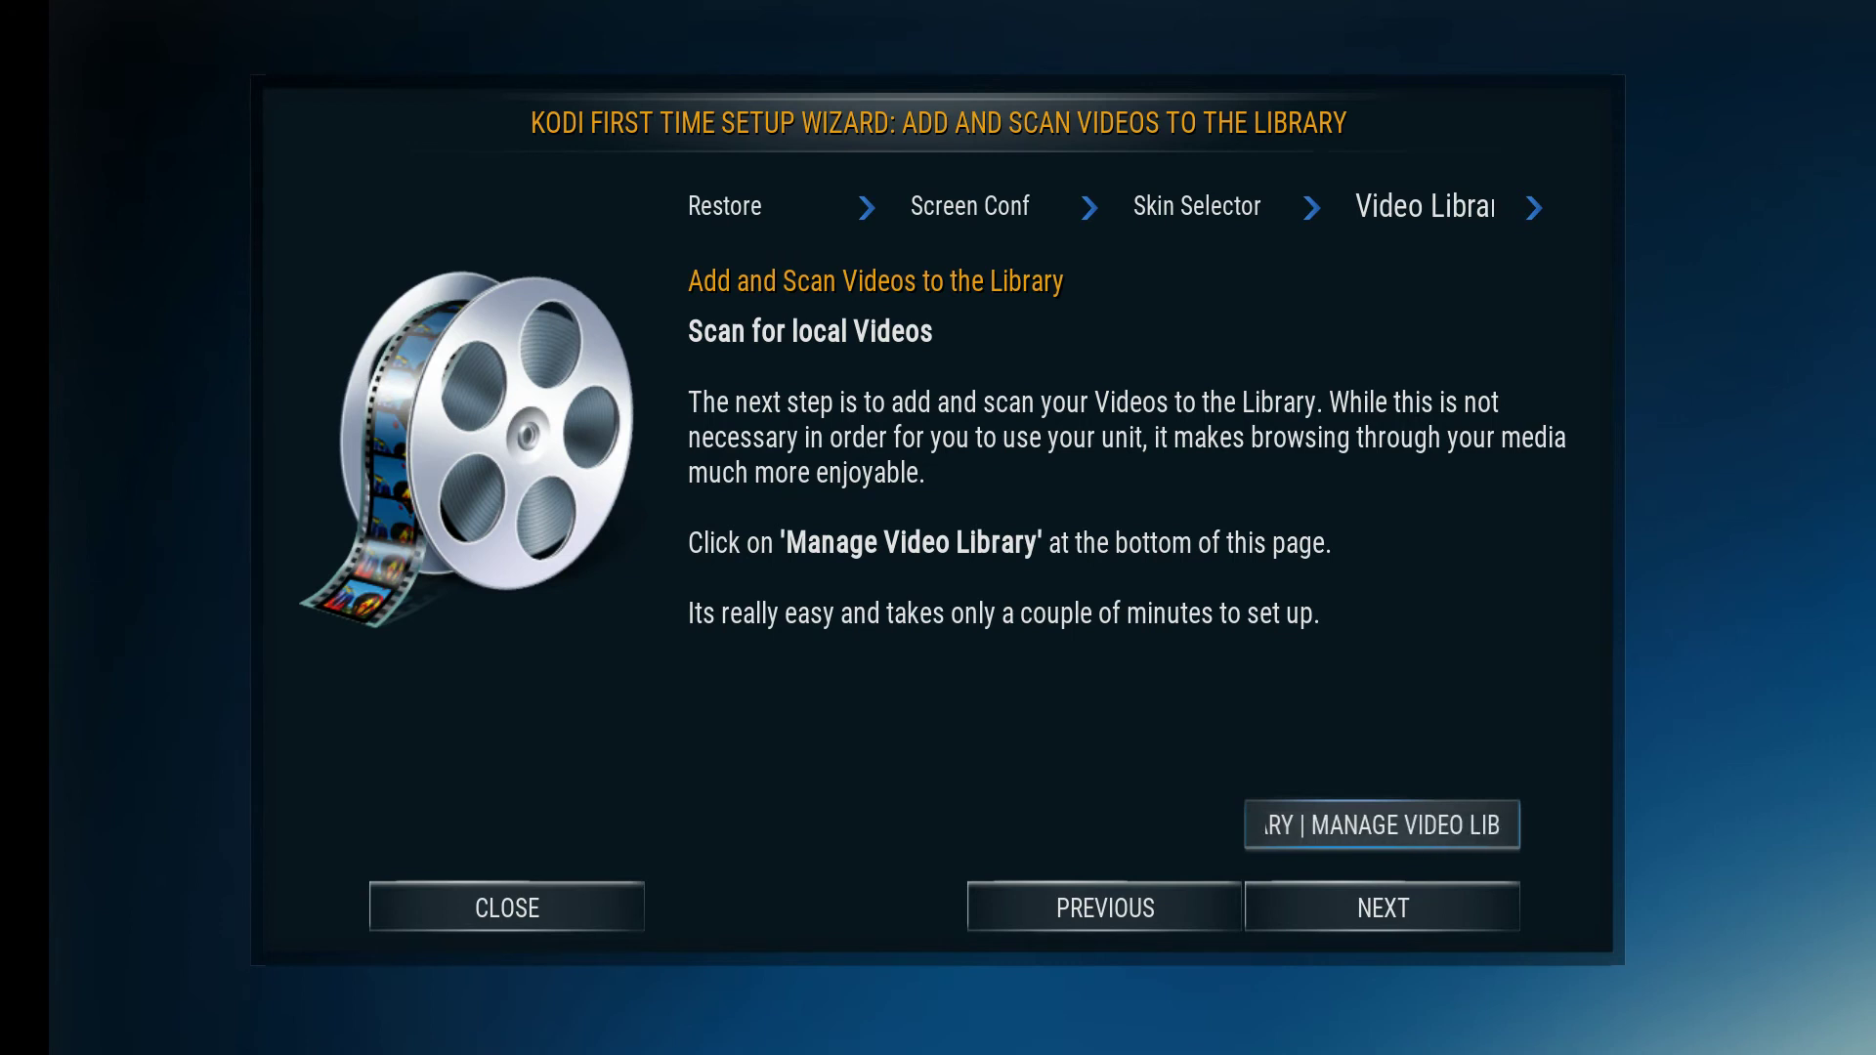
key("Down")
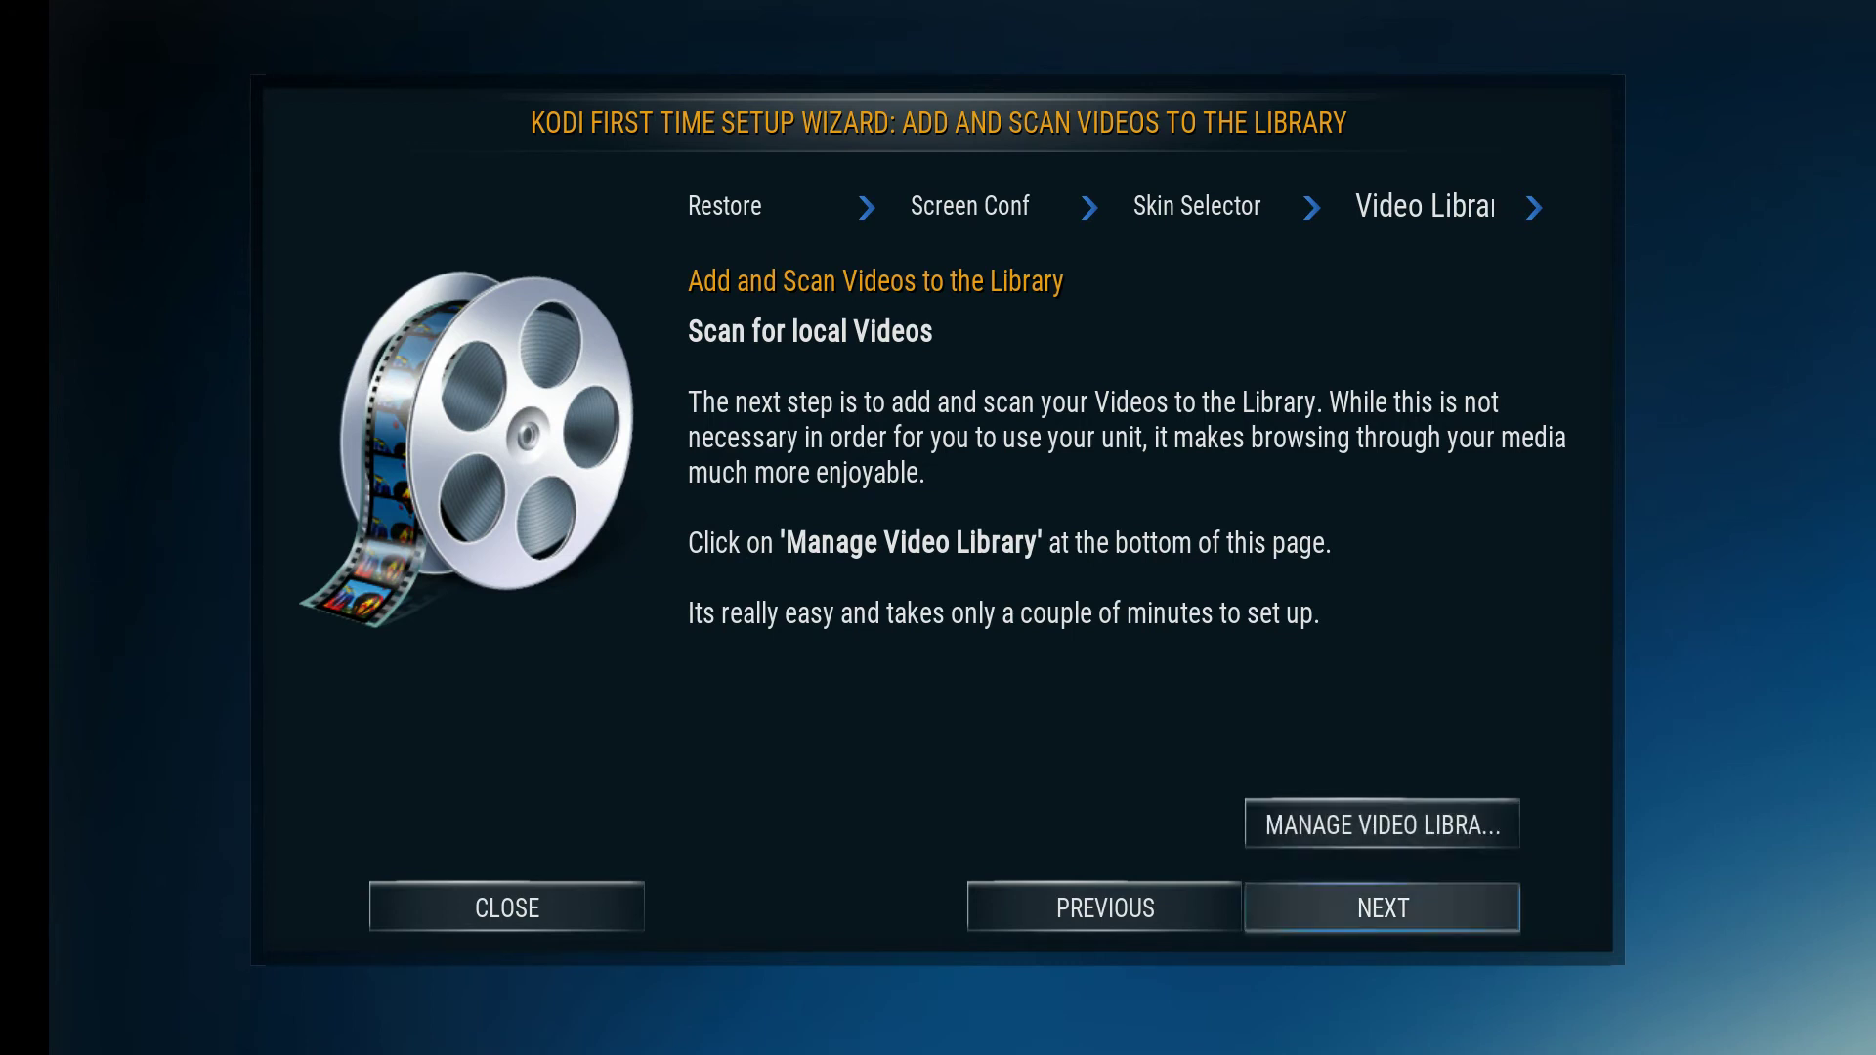
key("Up")
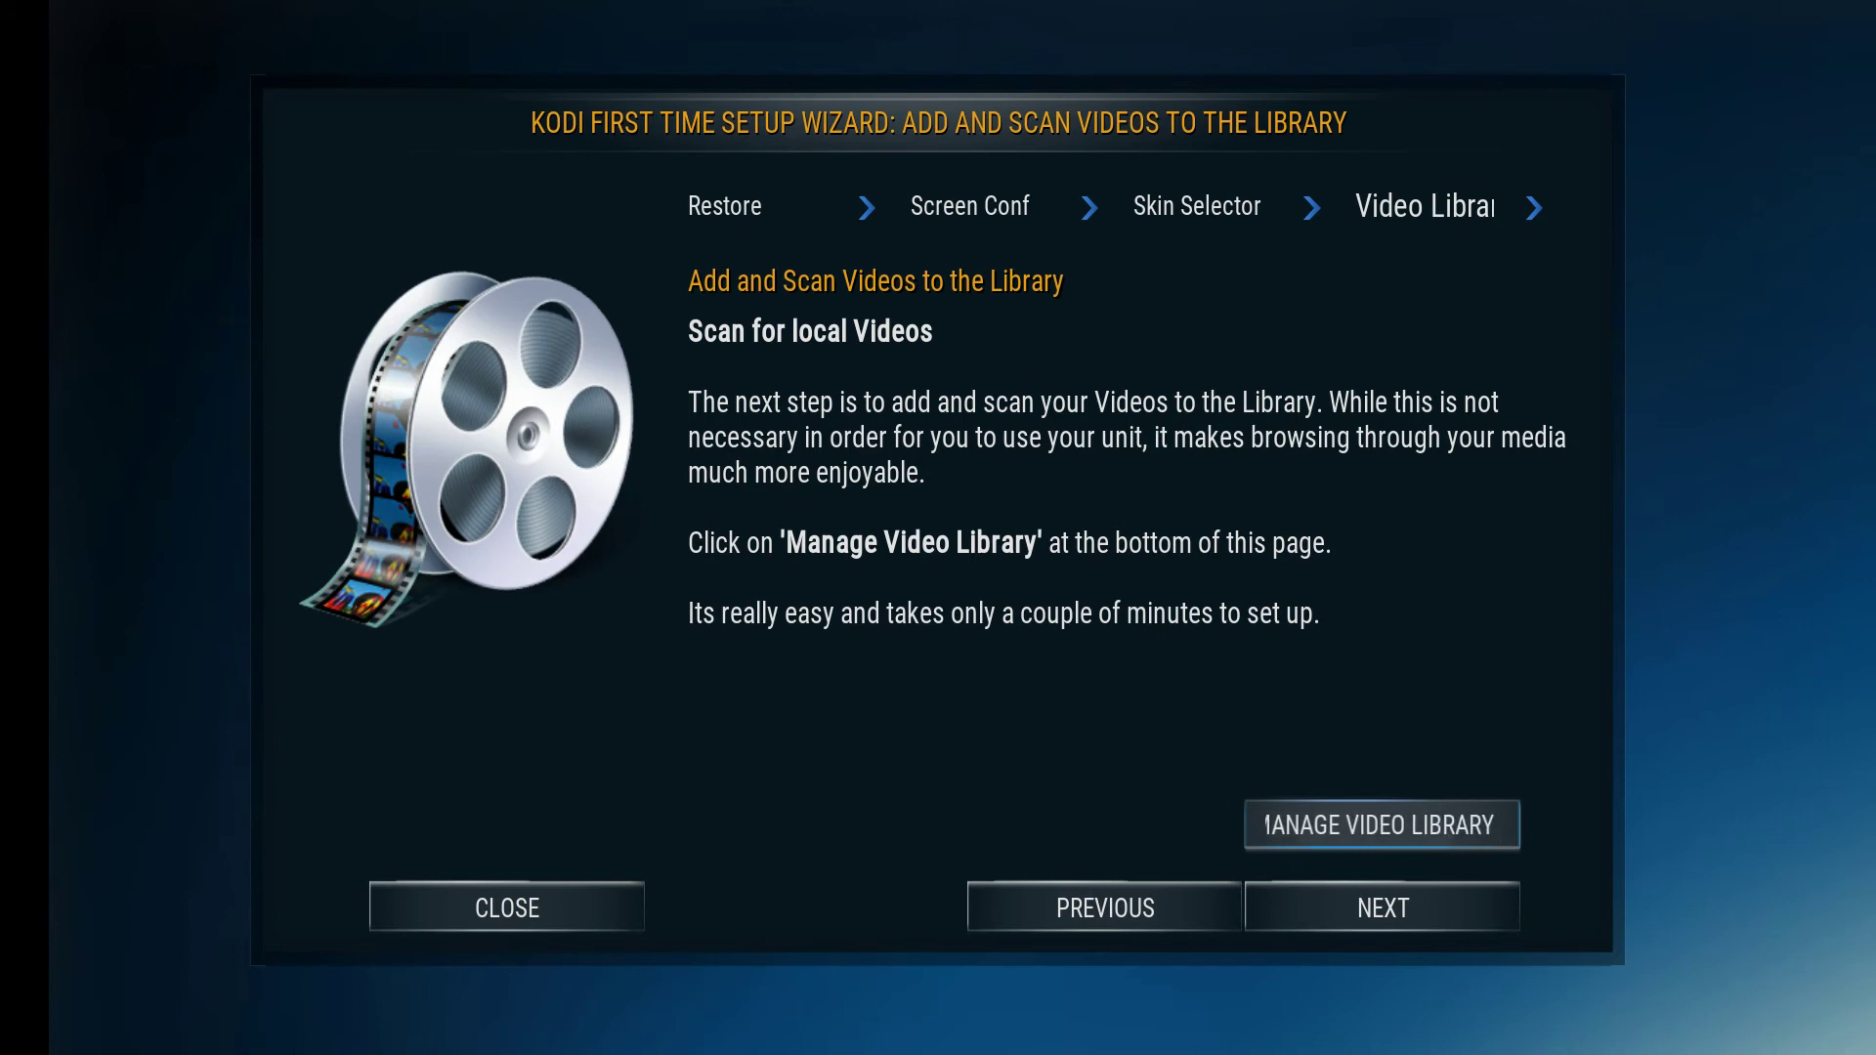
key("Down")
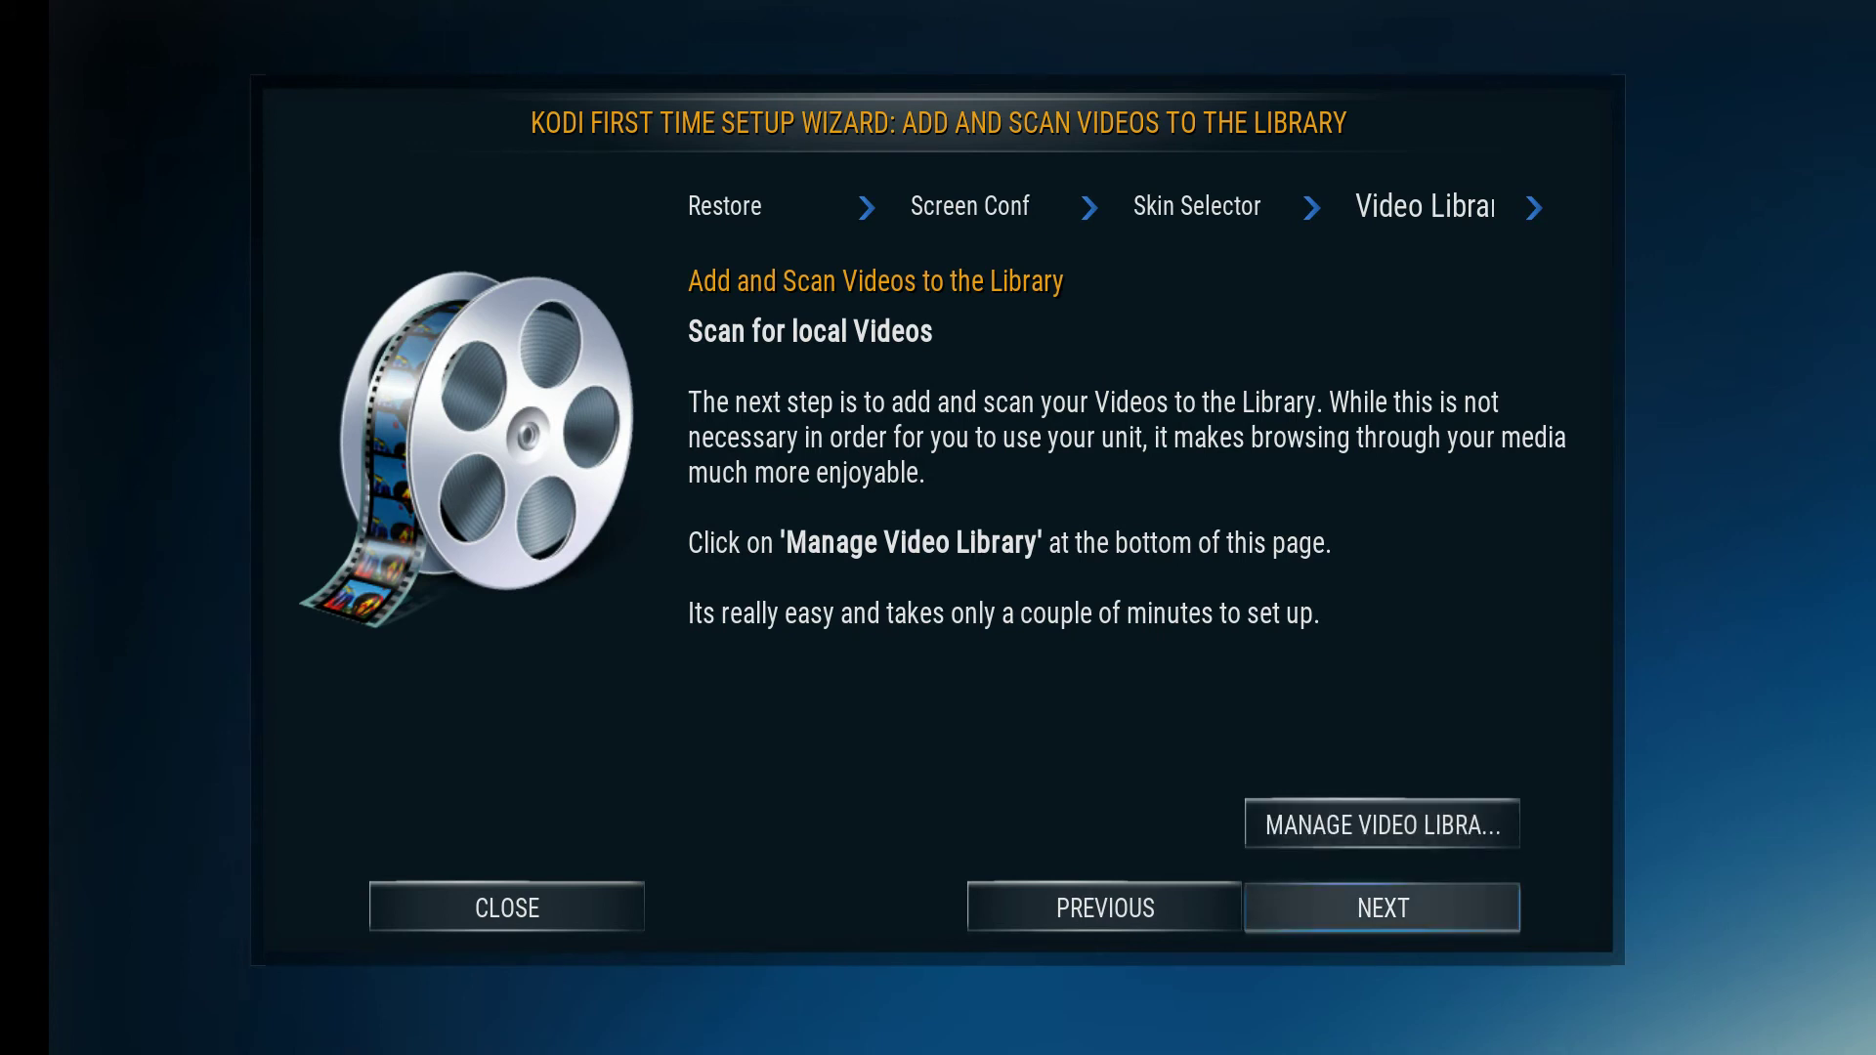
key("Return")
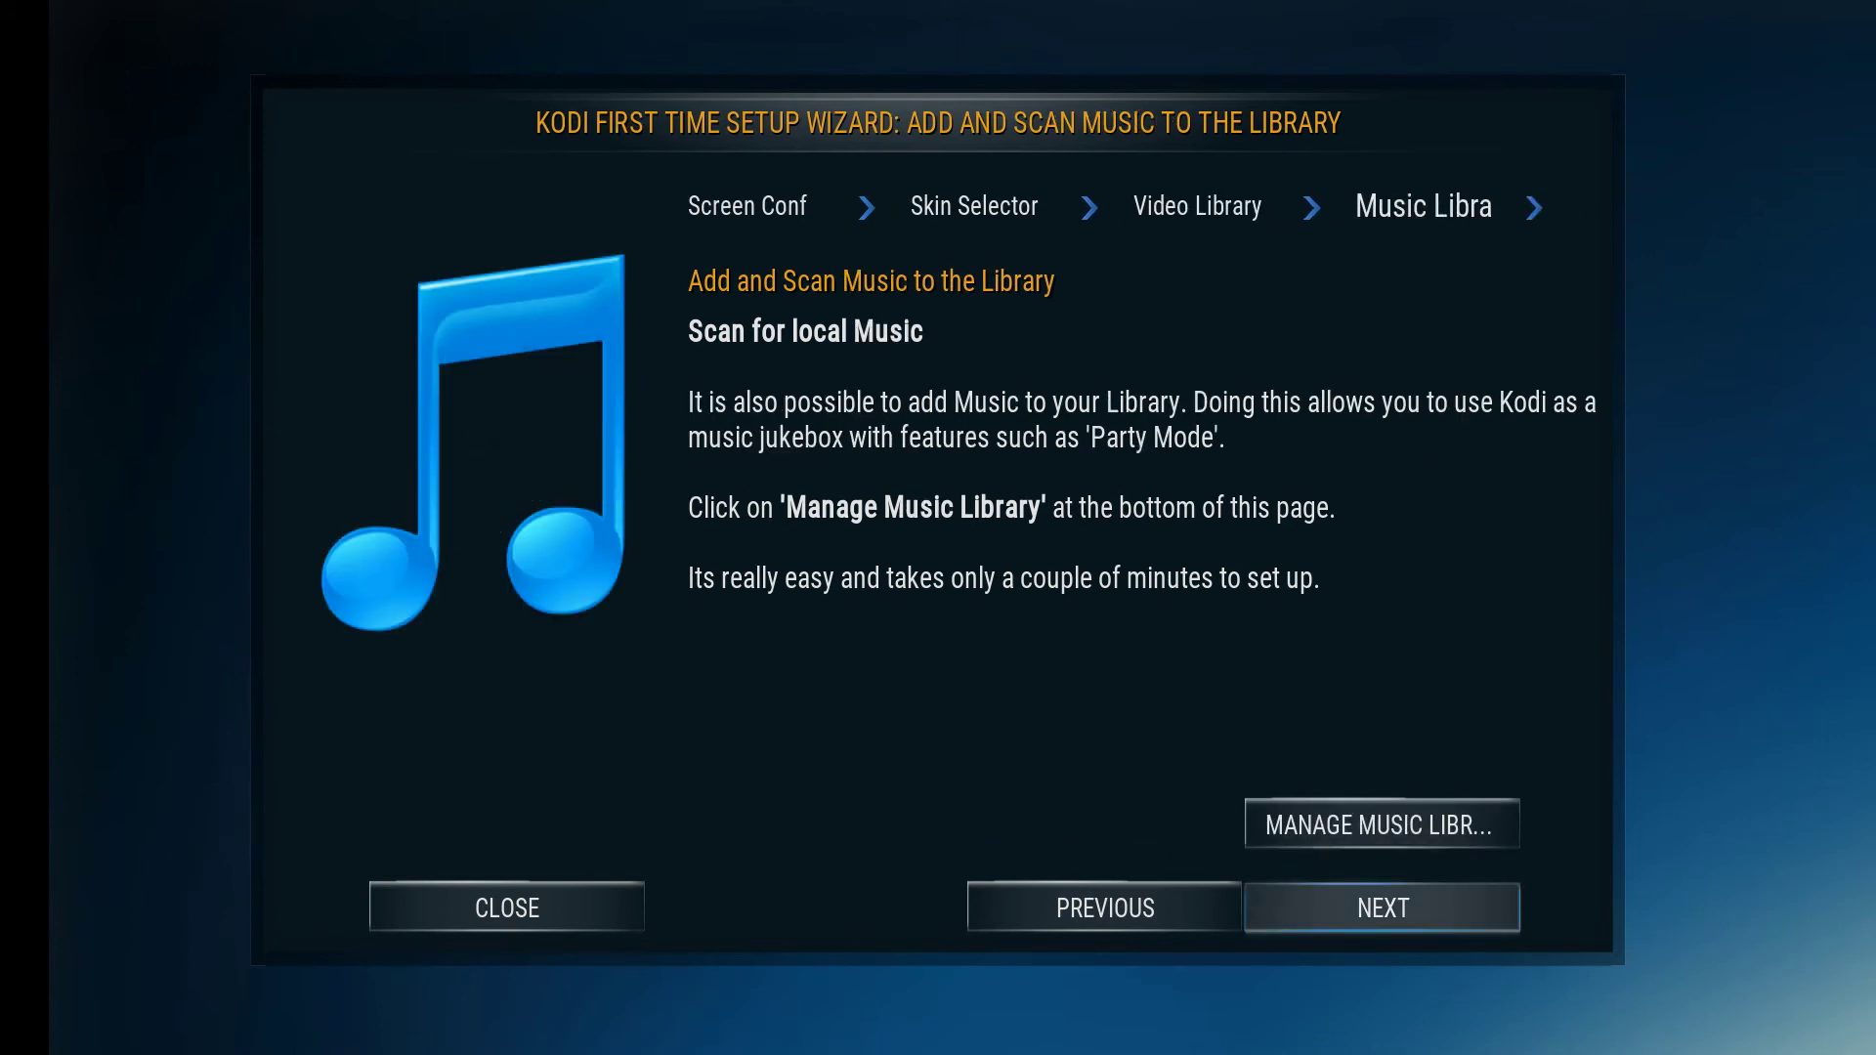
- Peek into the music library browser, back out, and continue to Install a Cloudword
key("Up")
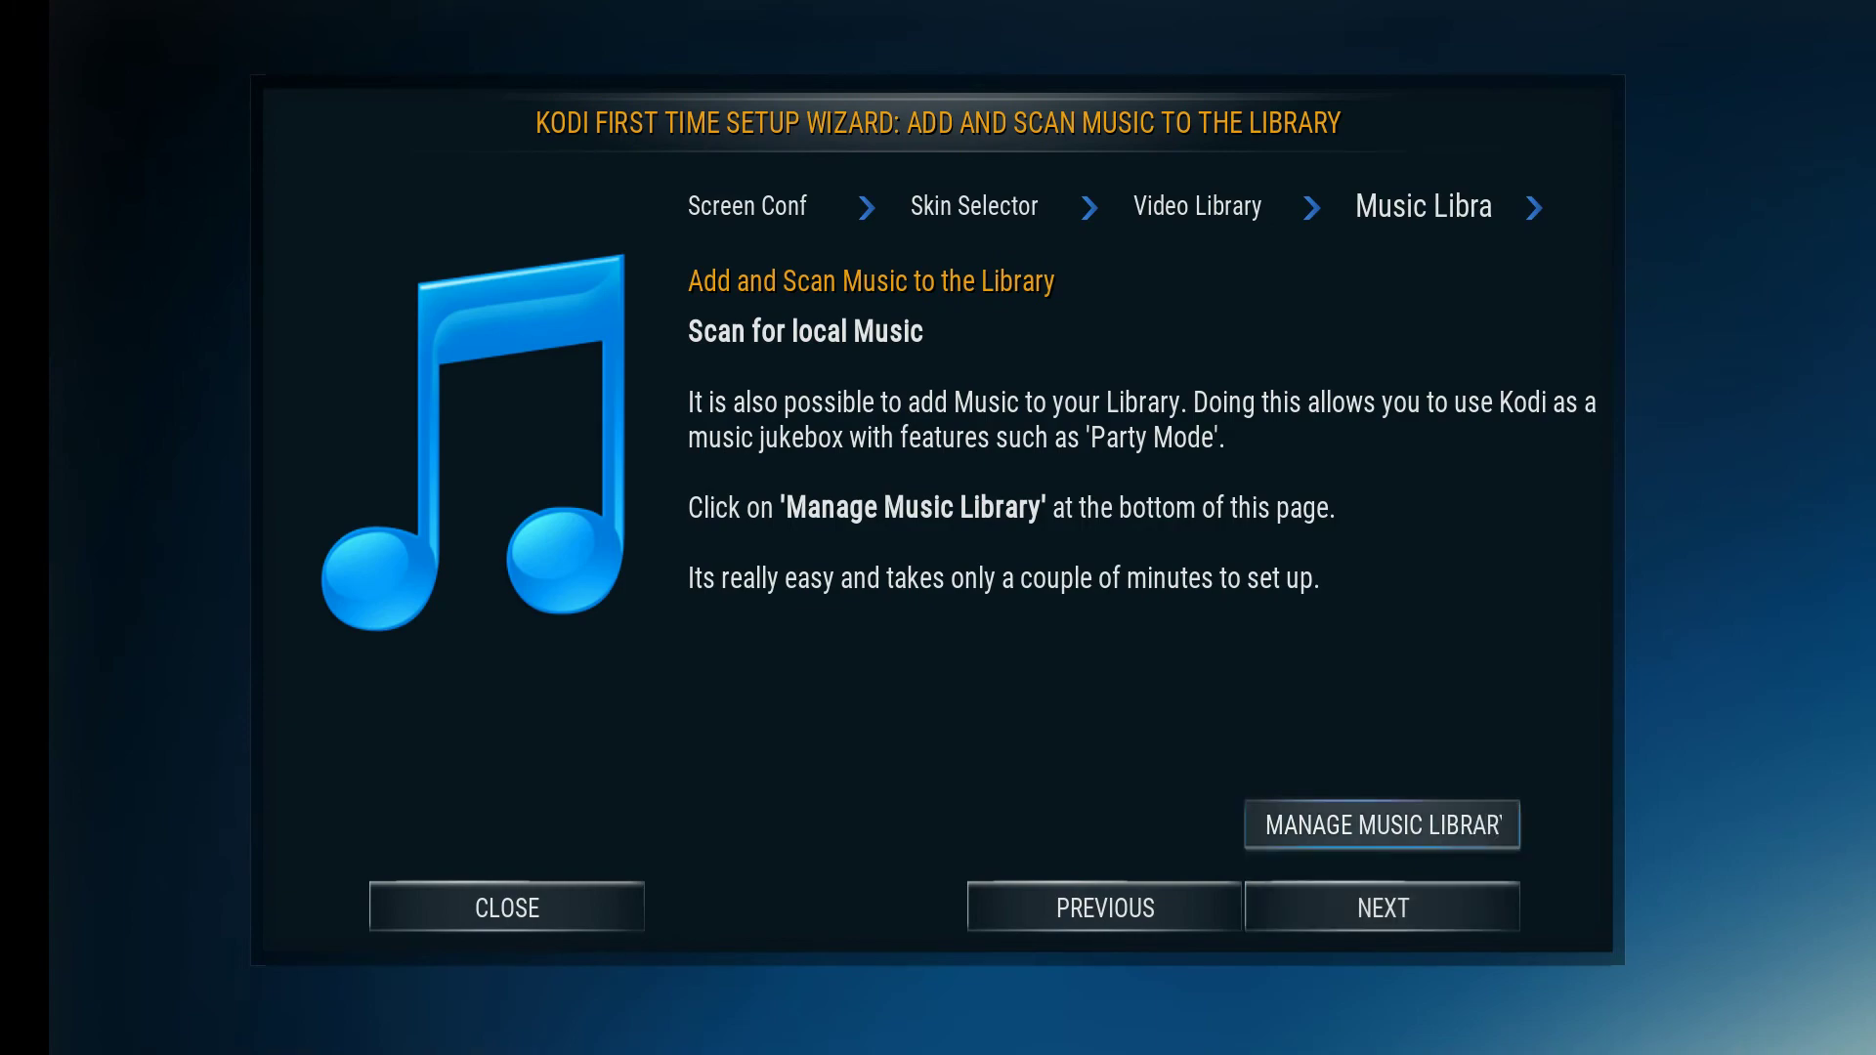
key("Return")
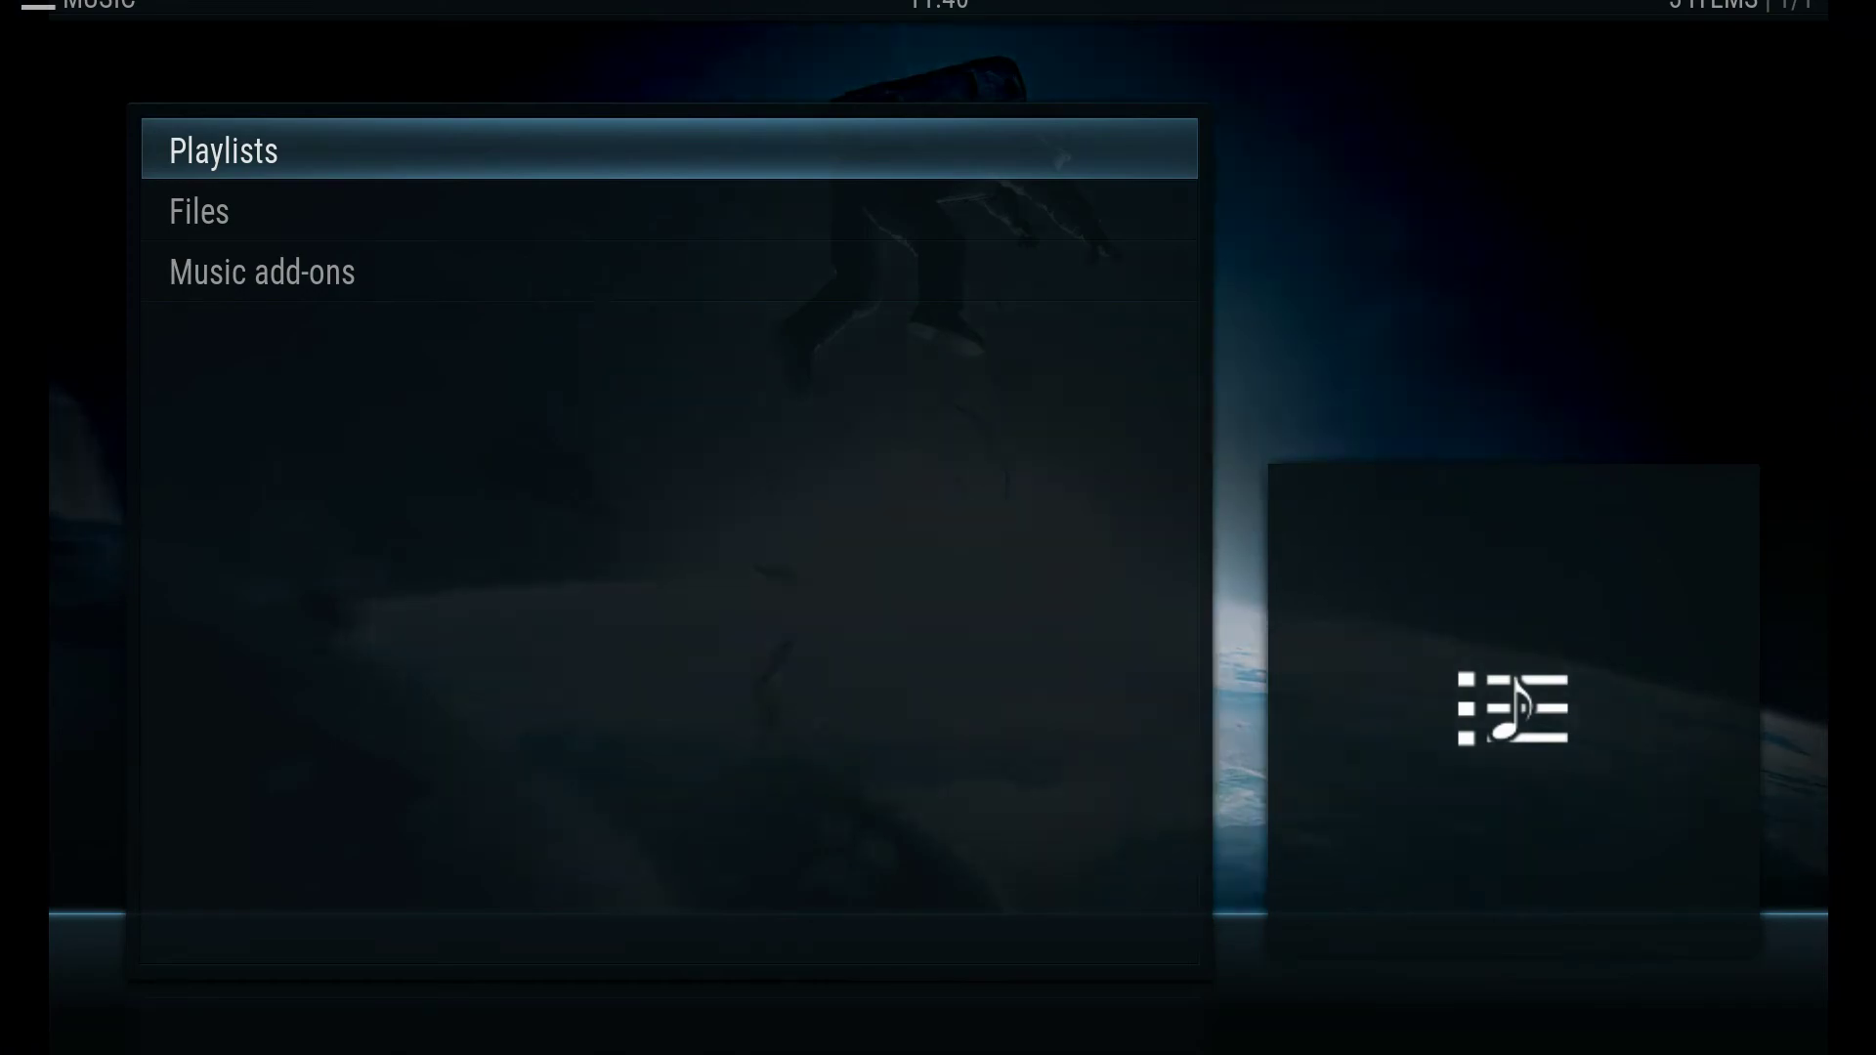
key("Escape")
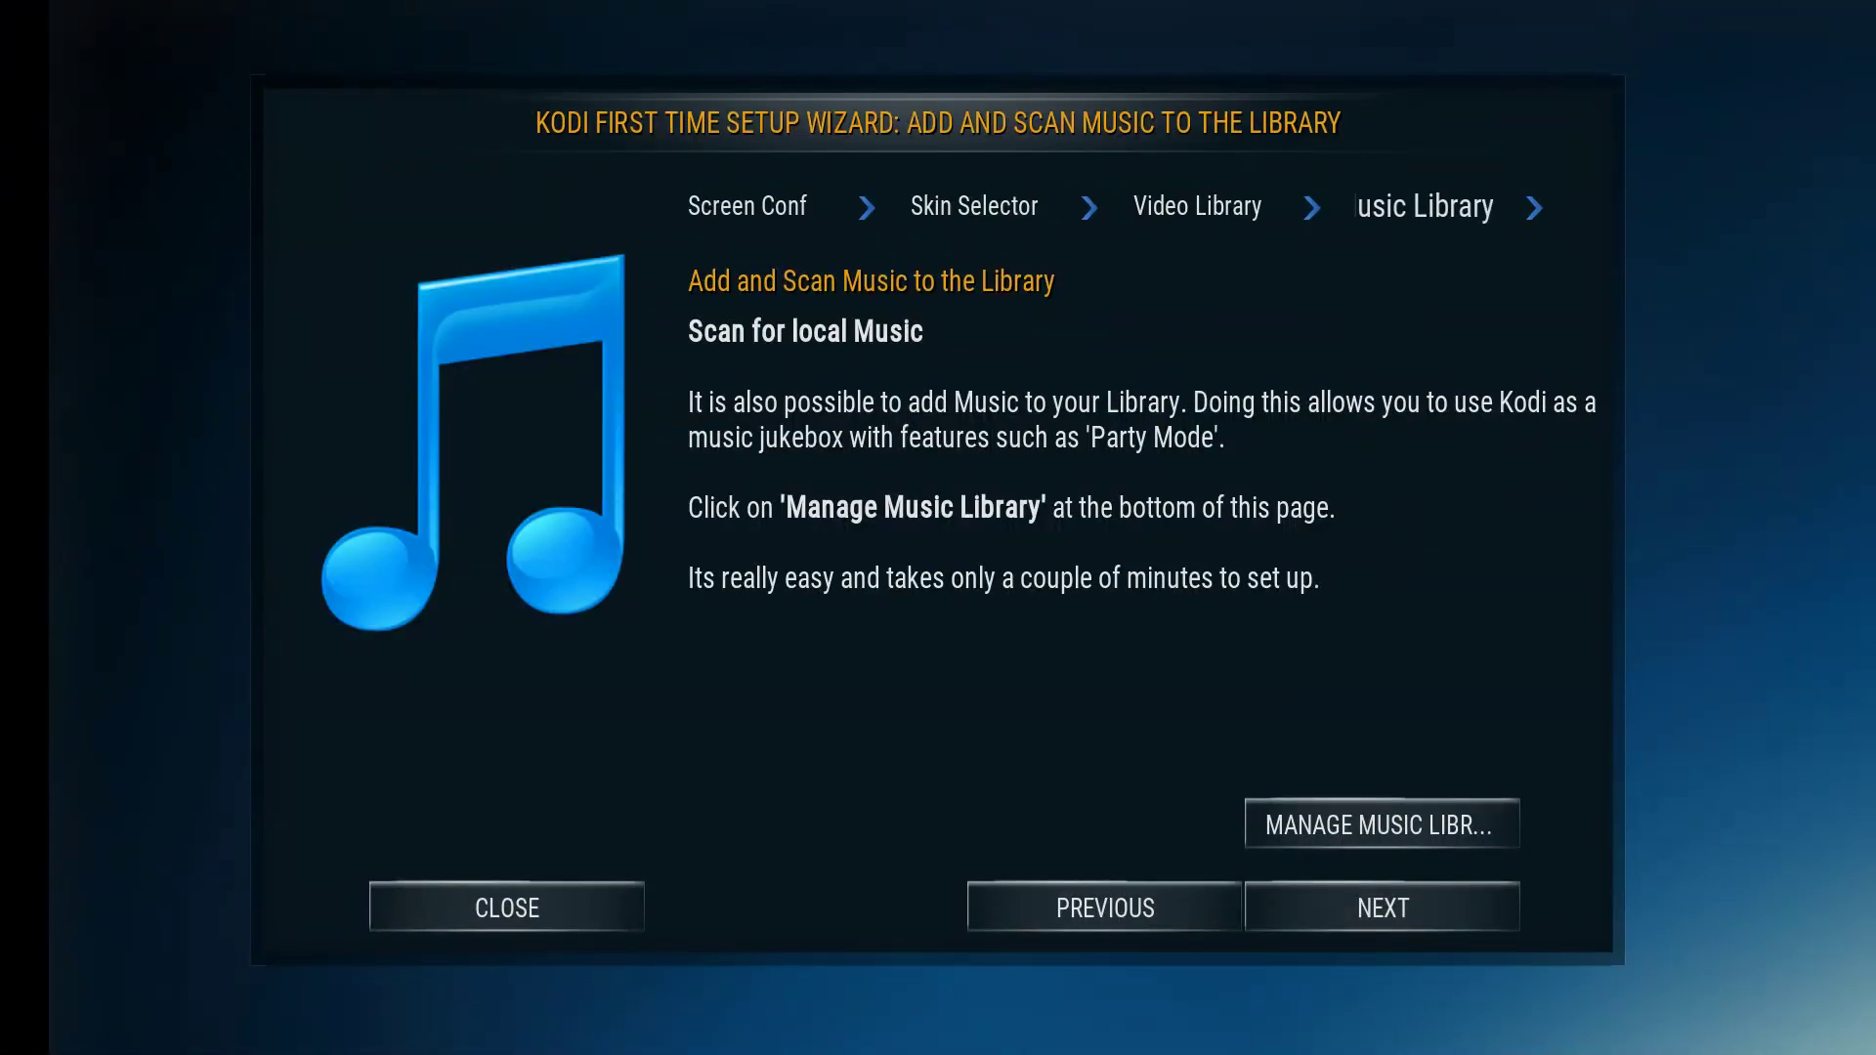
key("Down")
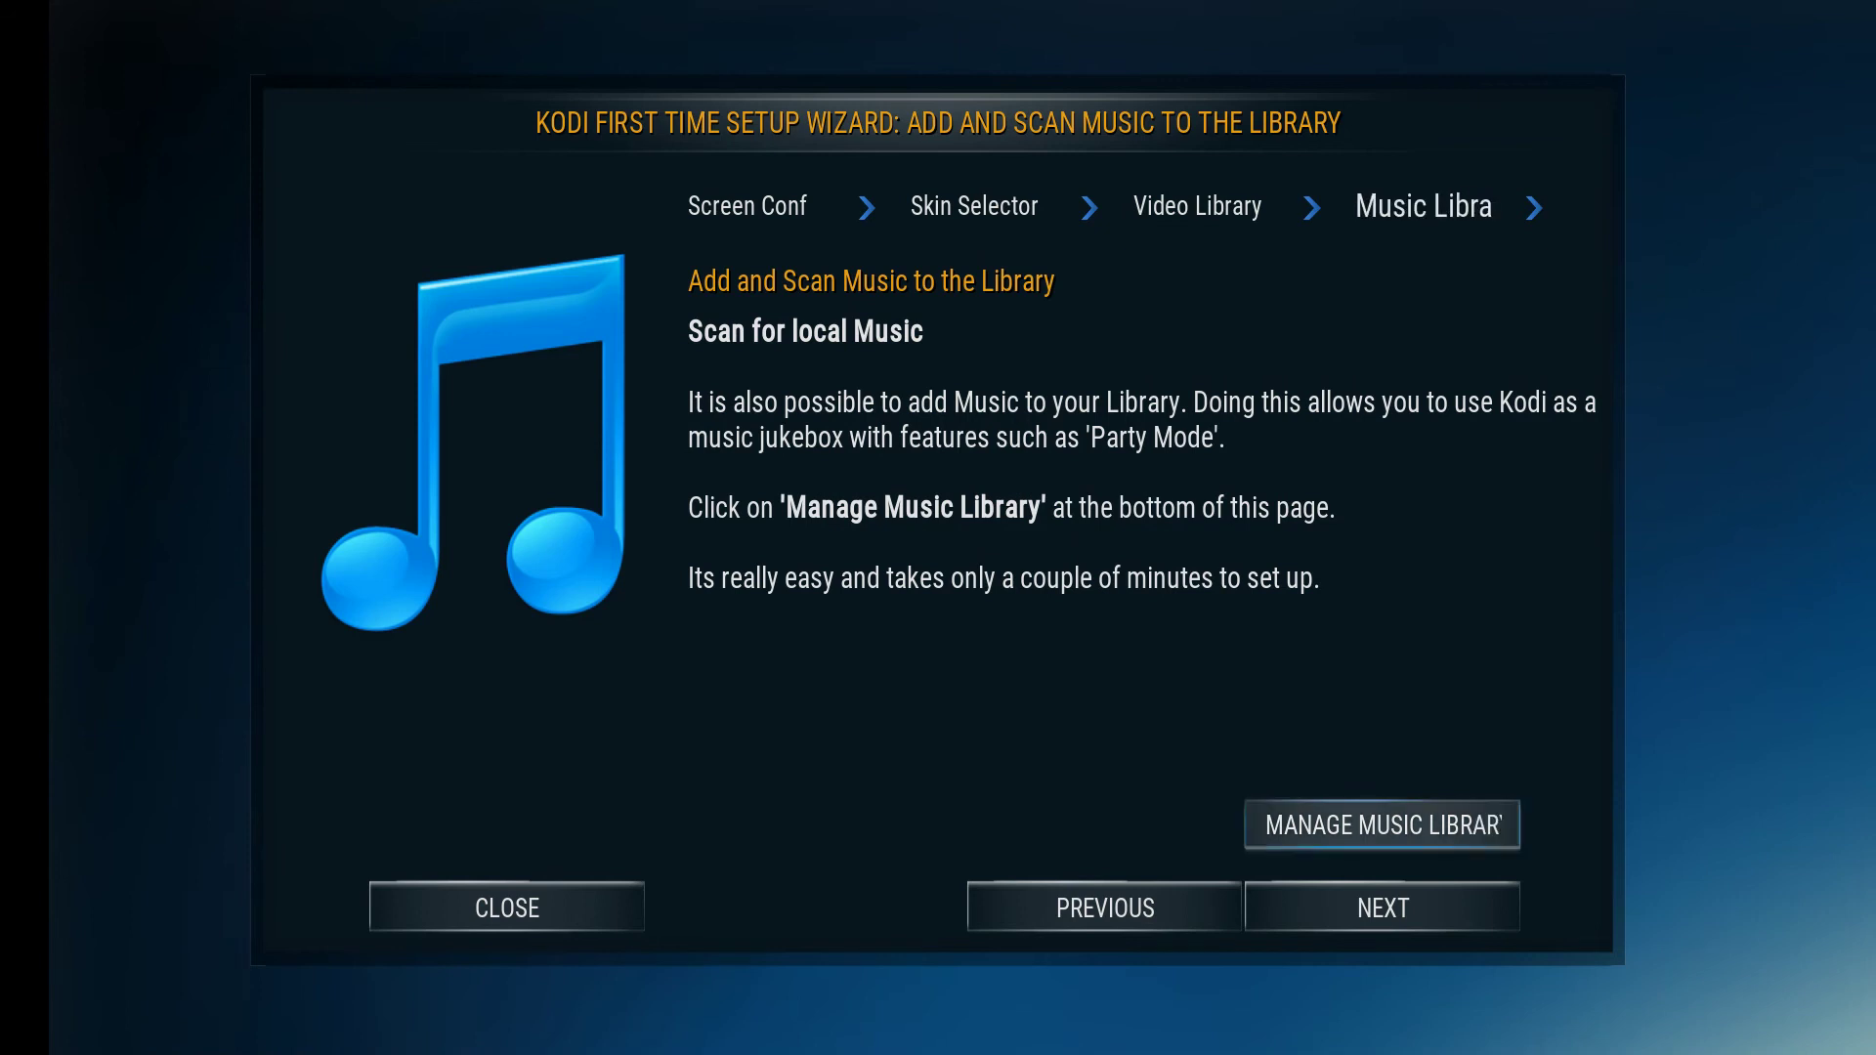
key("Down")
key("Return")
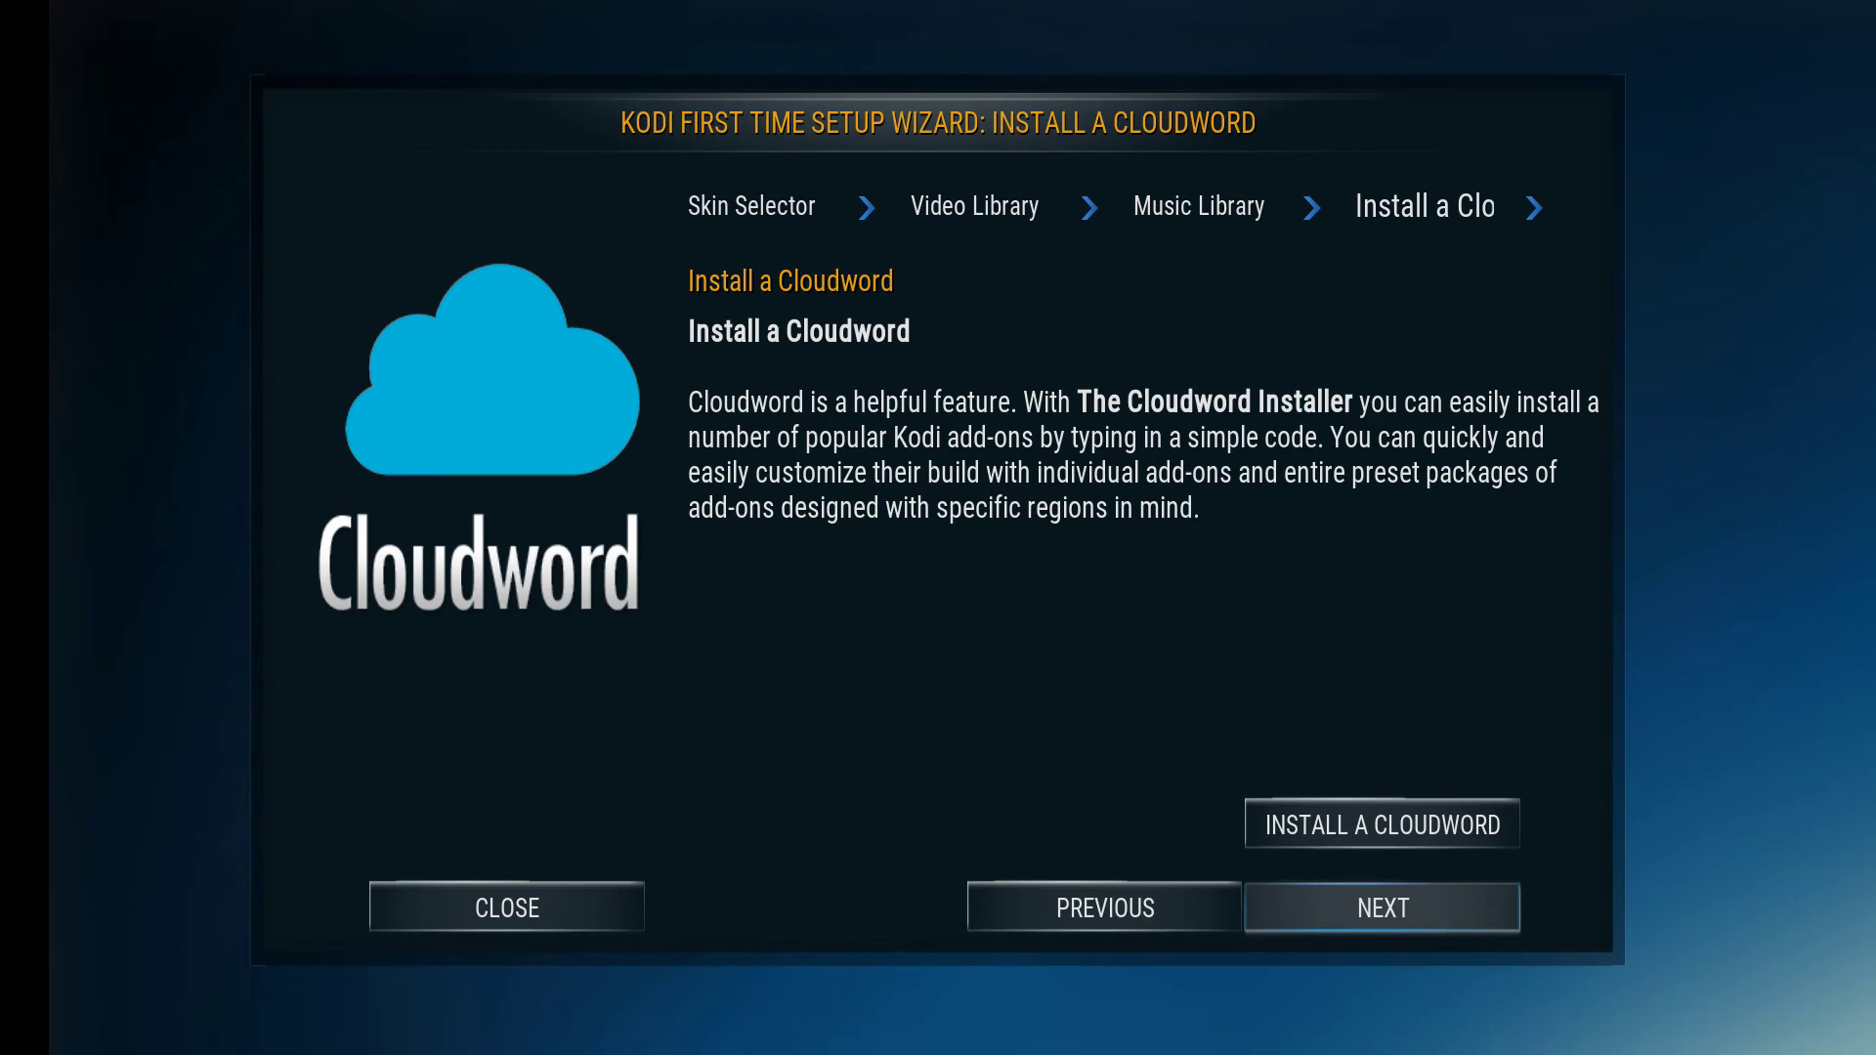
- From INSTALL A CLOUDWORD, open the Cloudword settings and bring up the Enter Cloudword keyboard
key("Up")
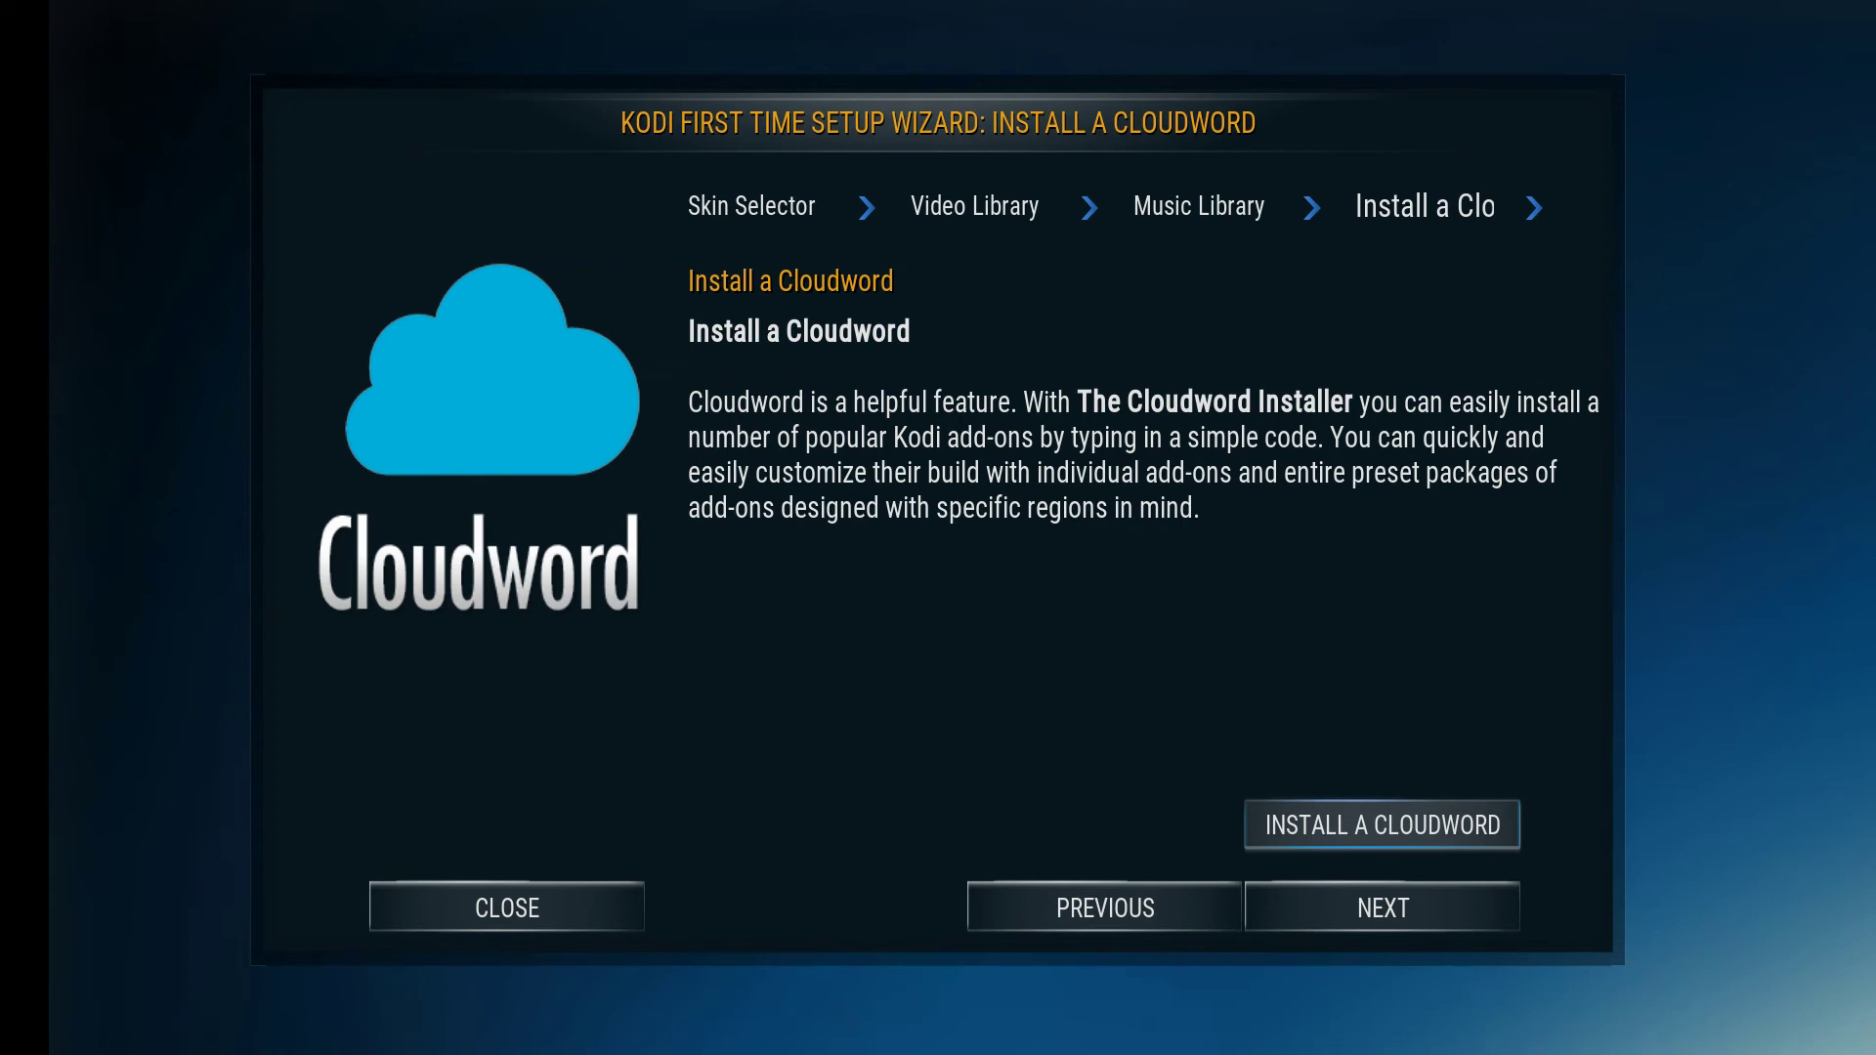
key("Return")
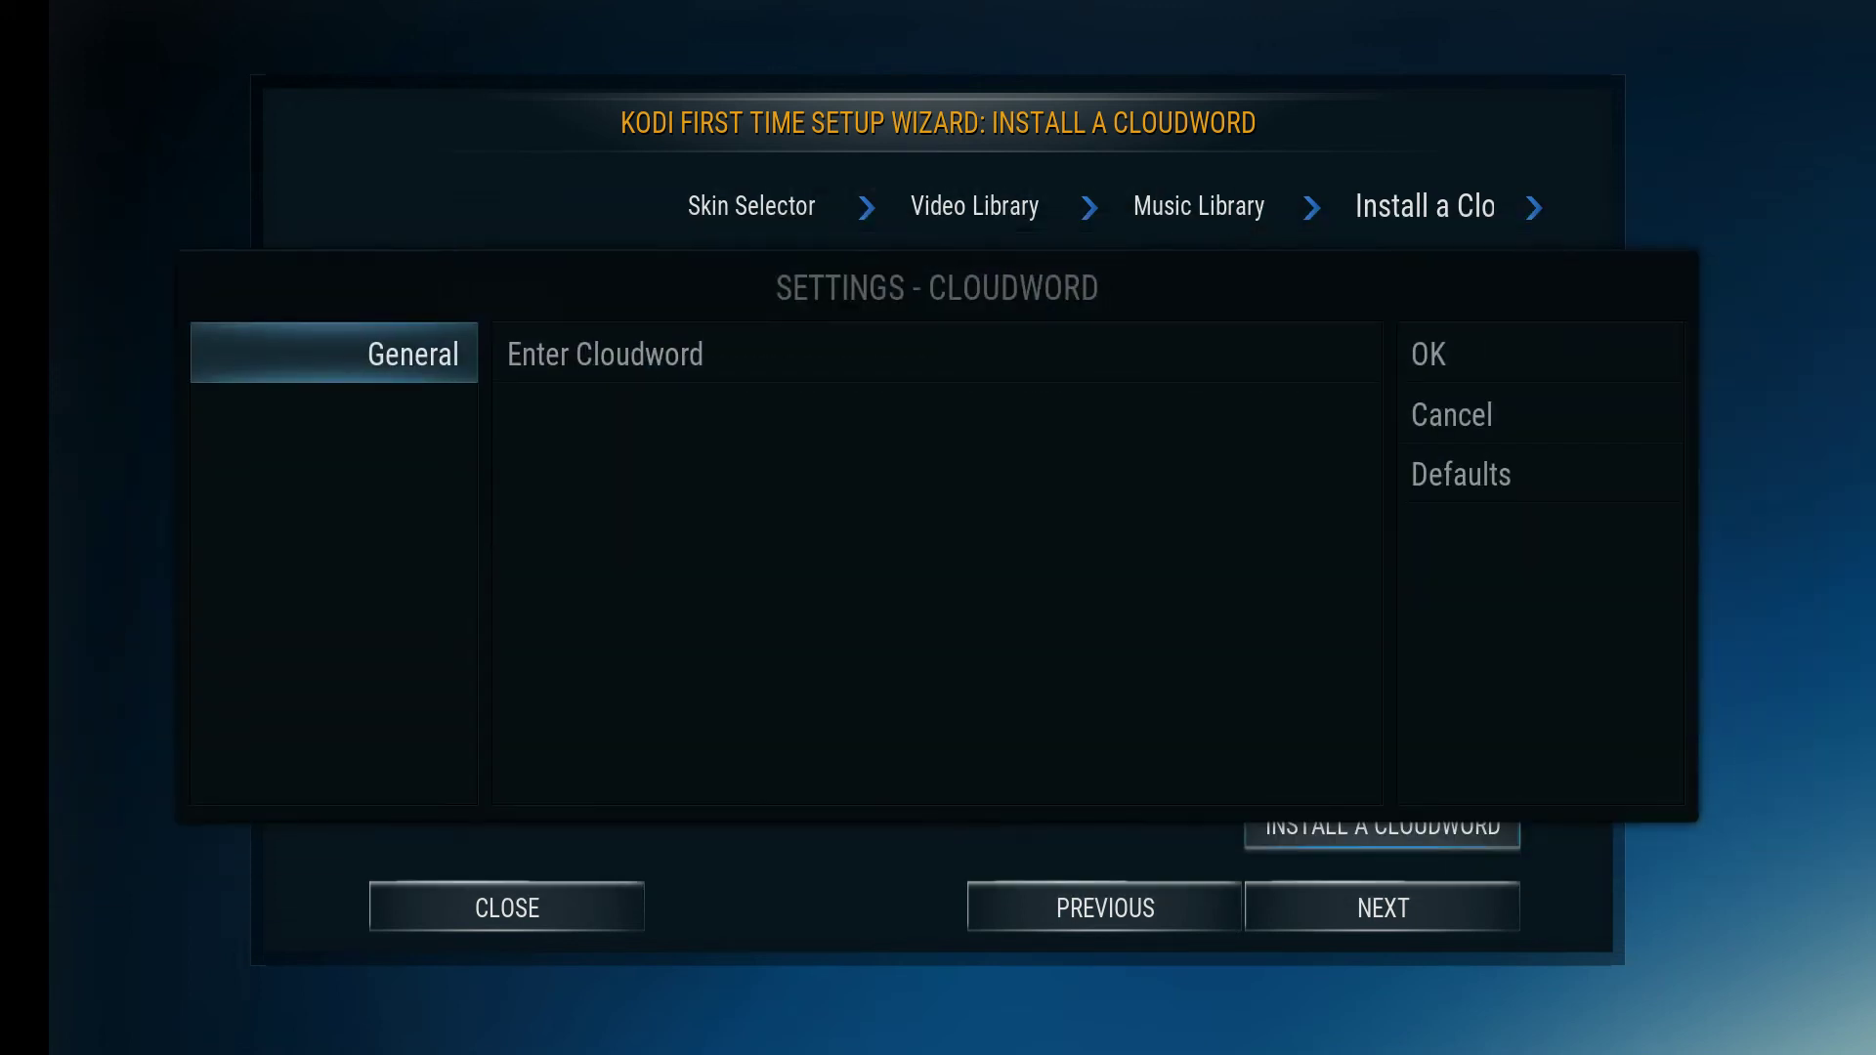
key("Right")
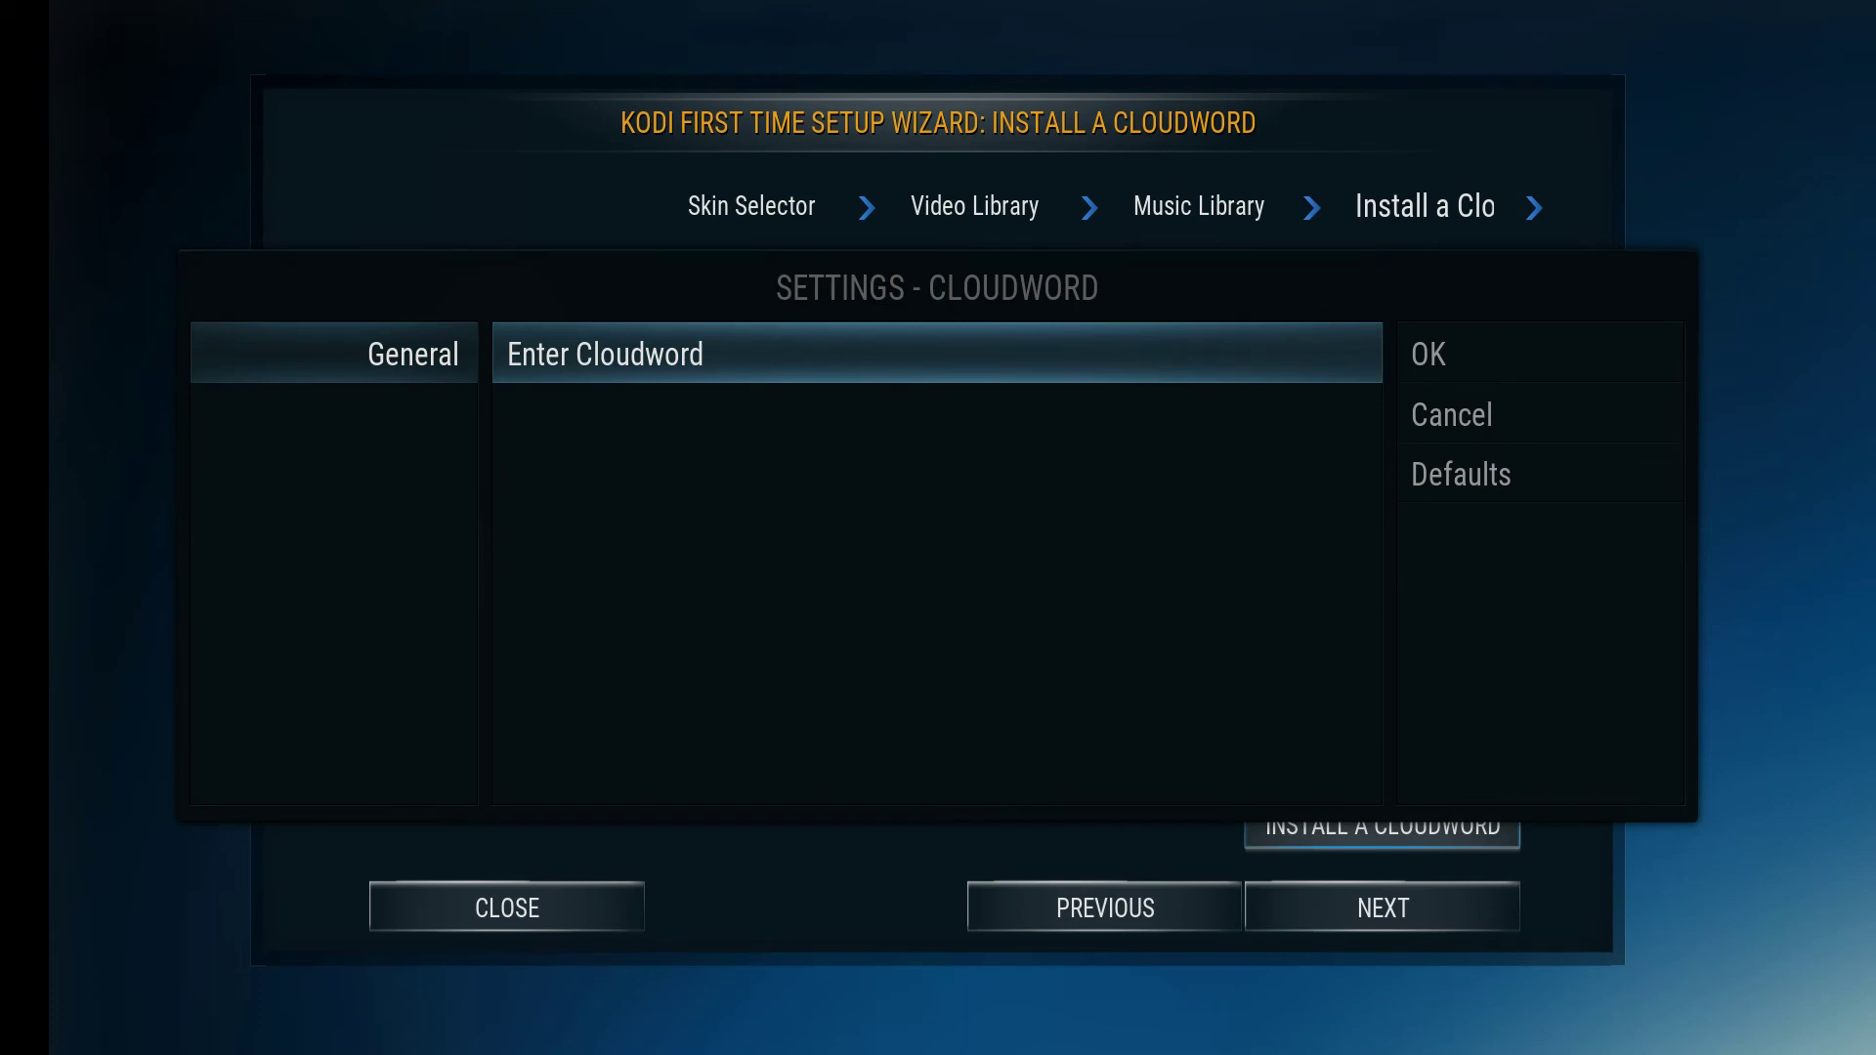
key("Return")
key("Right")
key("Right")
- Spell the Cloudword 'box' on the on-screen keyboard
key("Up")
key("Left")
key("Left")
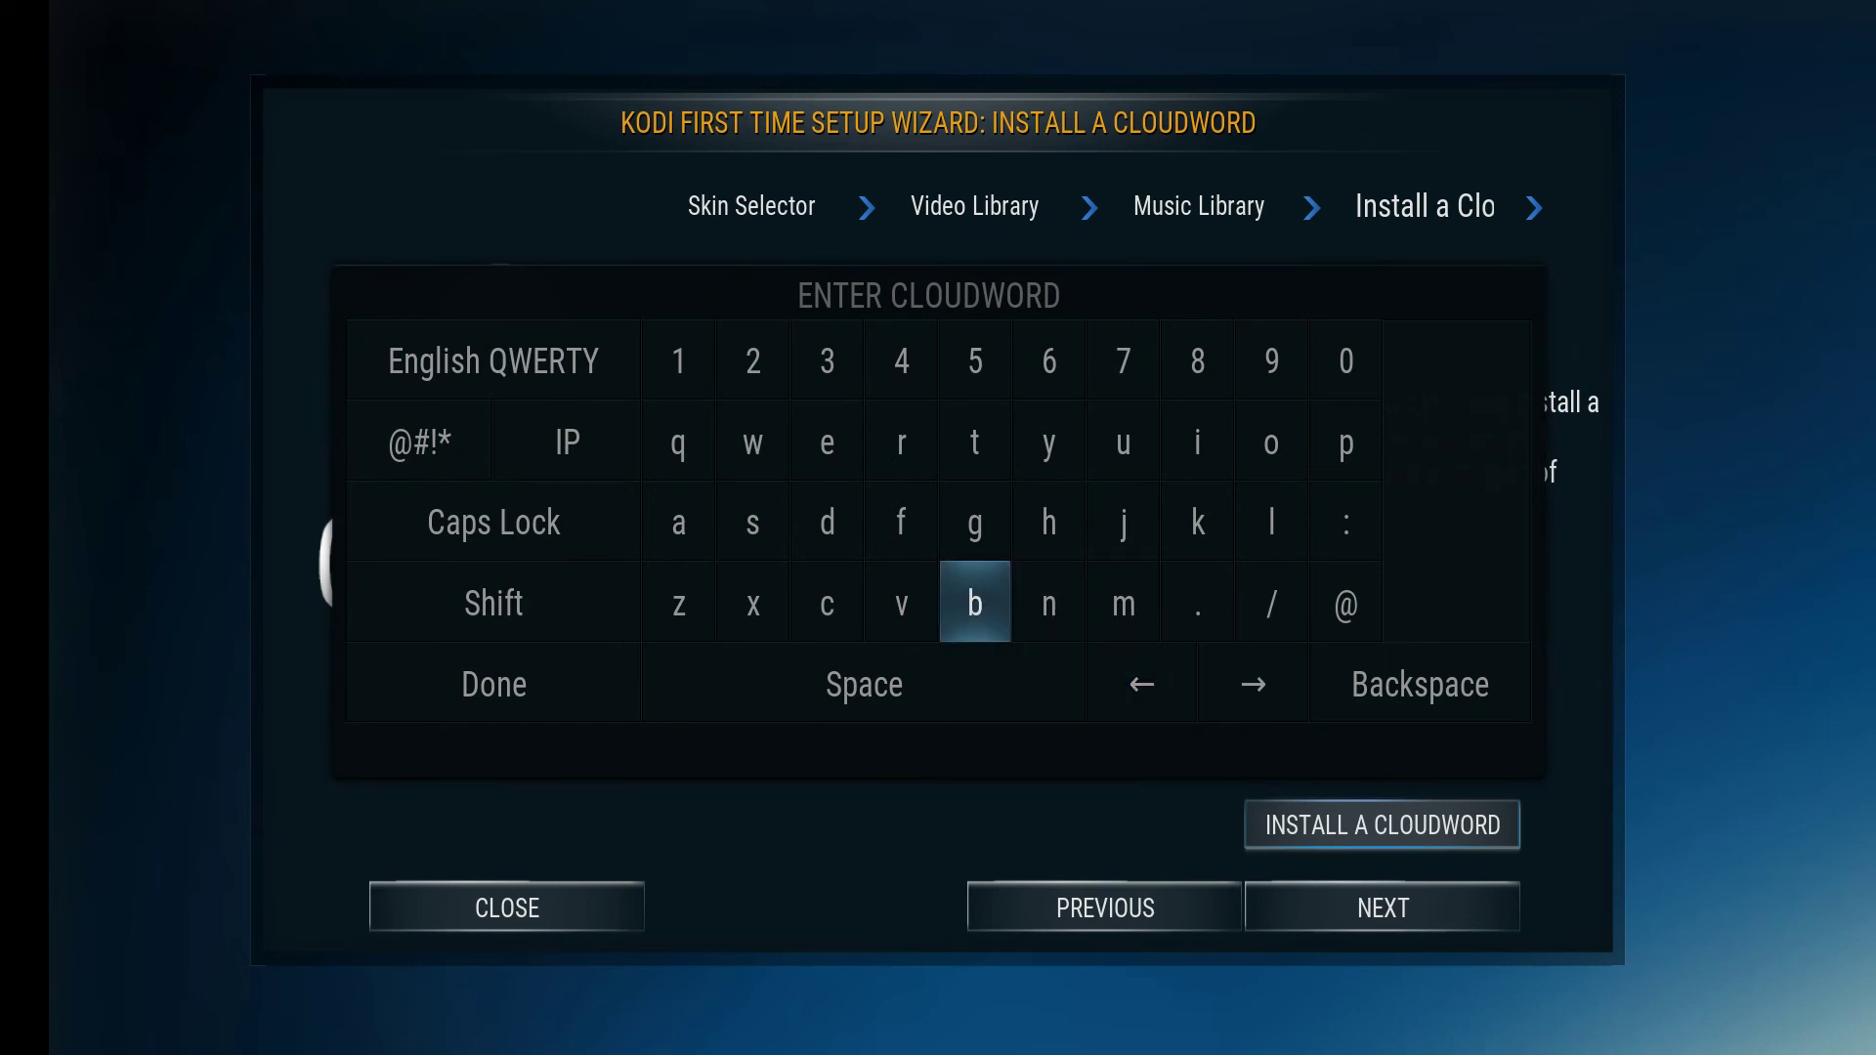
key("Return")
key("Up")
key("Up")
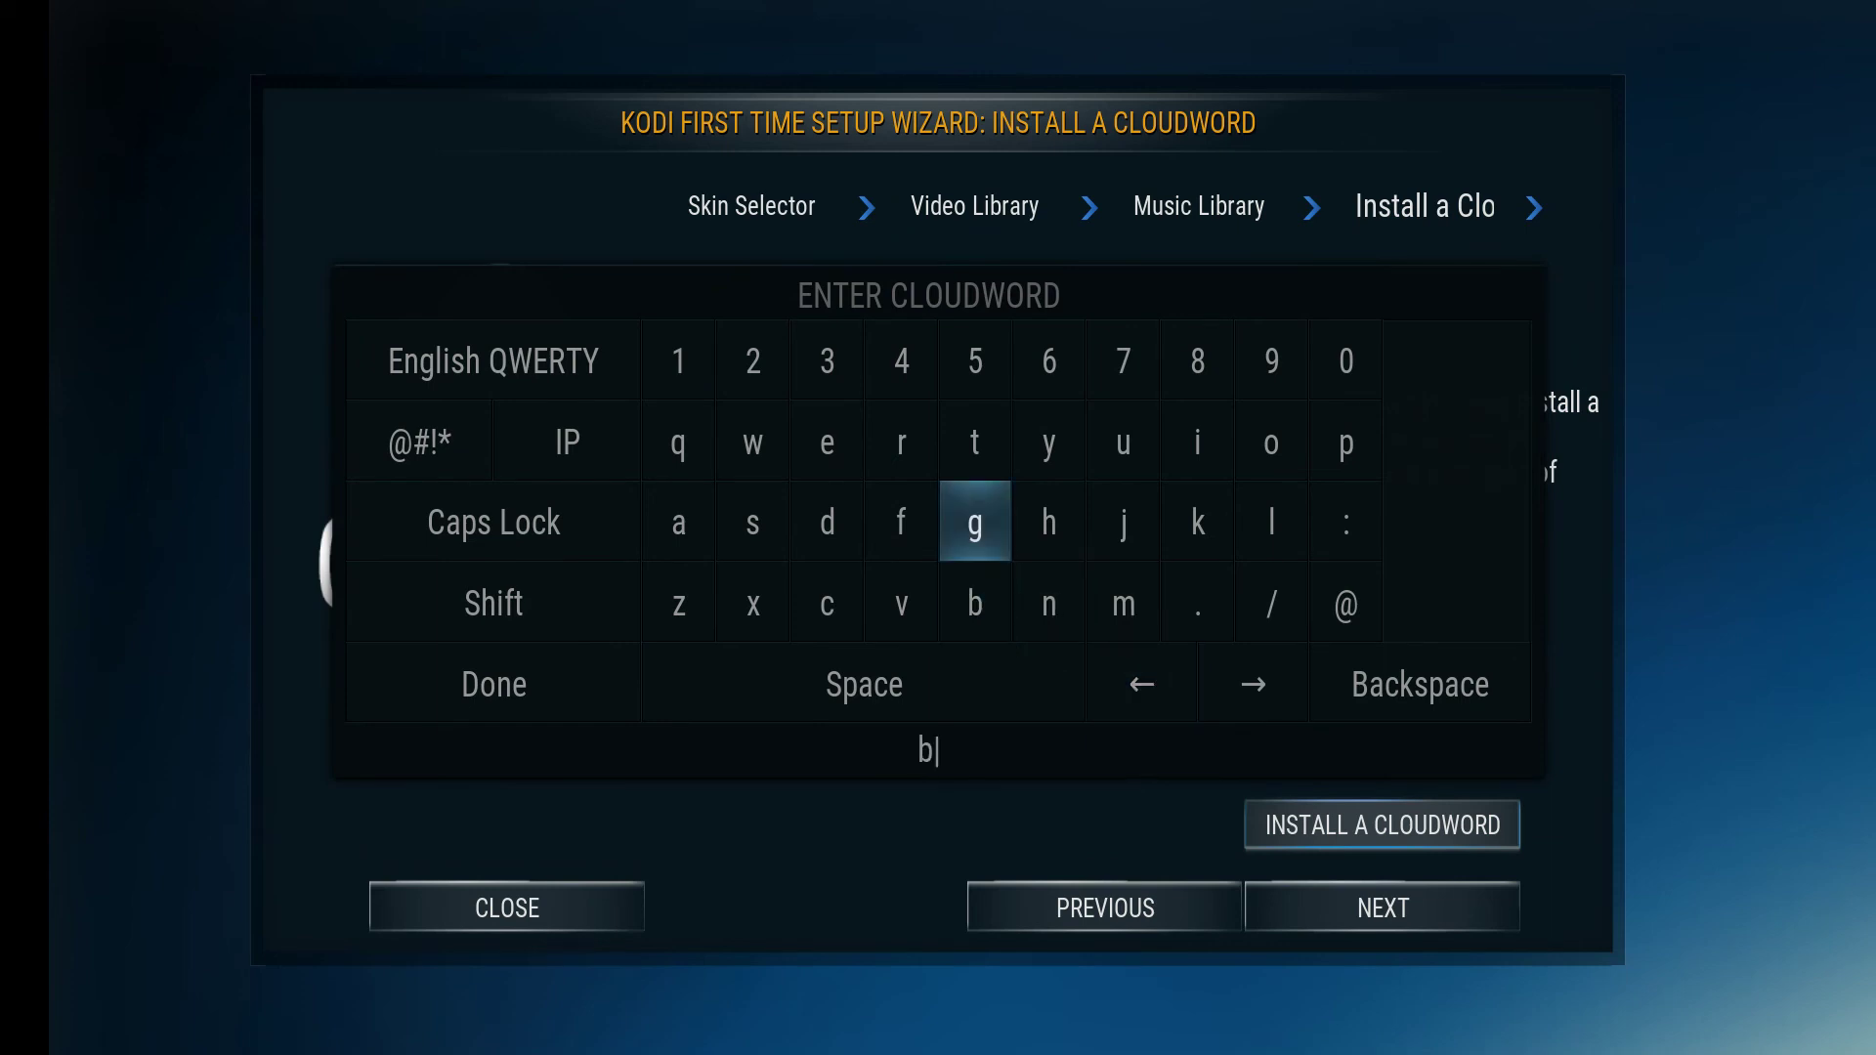
key("Right")
key("Right")
key("Right")
key("Right")
key("Return")
key("Left")
key("Left")
key("Left")
key("Left")
key("Left")
key("Left")
key("Left")
key("Down")
key("Down")
key("Return")
- Confirm the Cloudword 'box' with Done to start downloading its add-on package
key("Down")
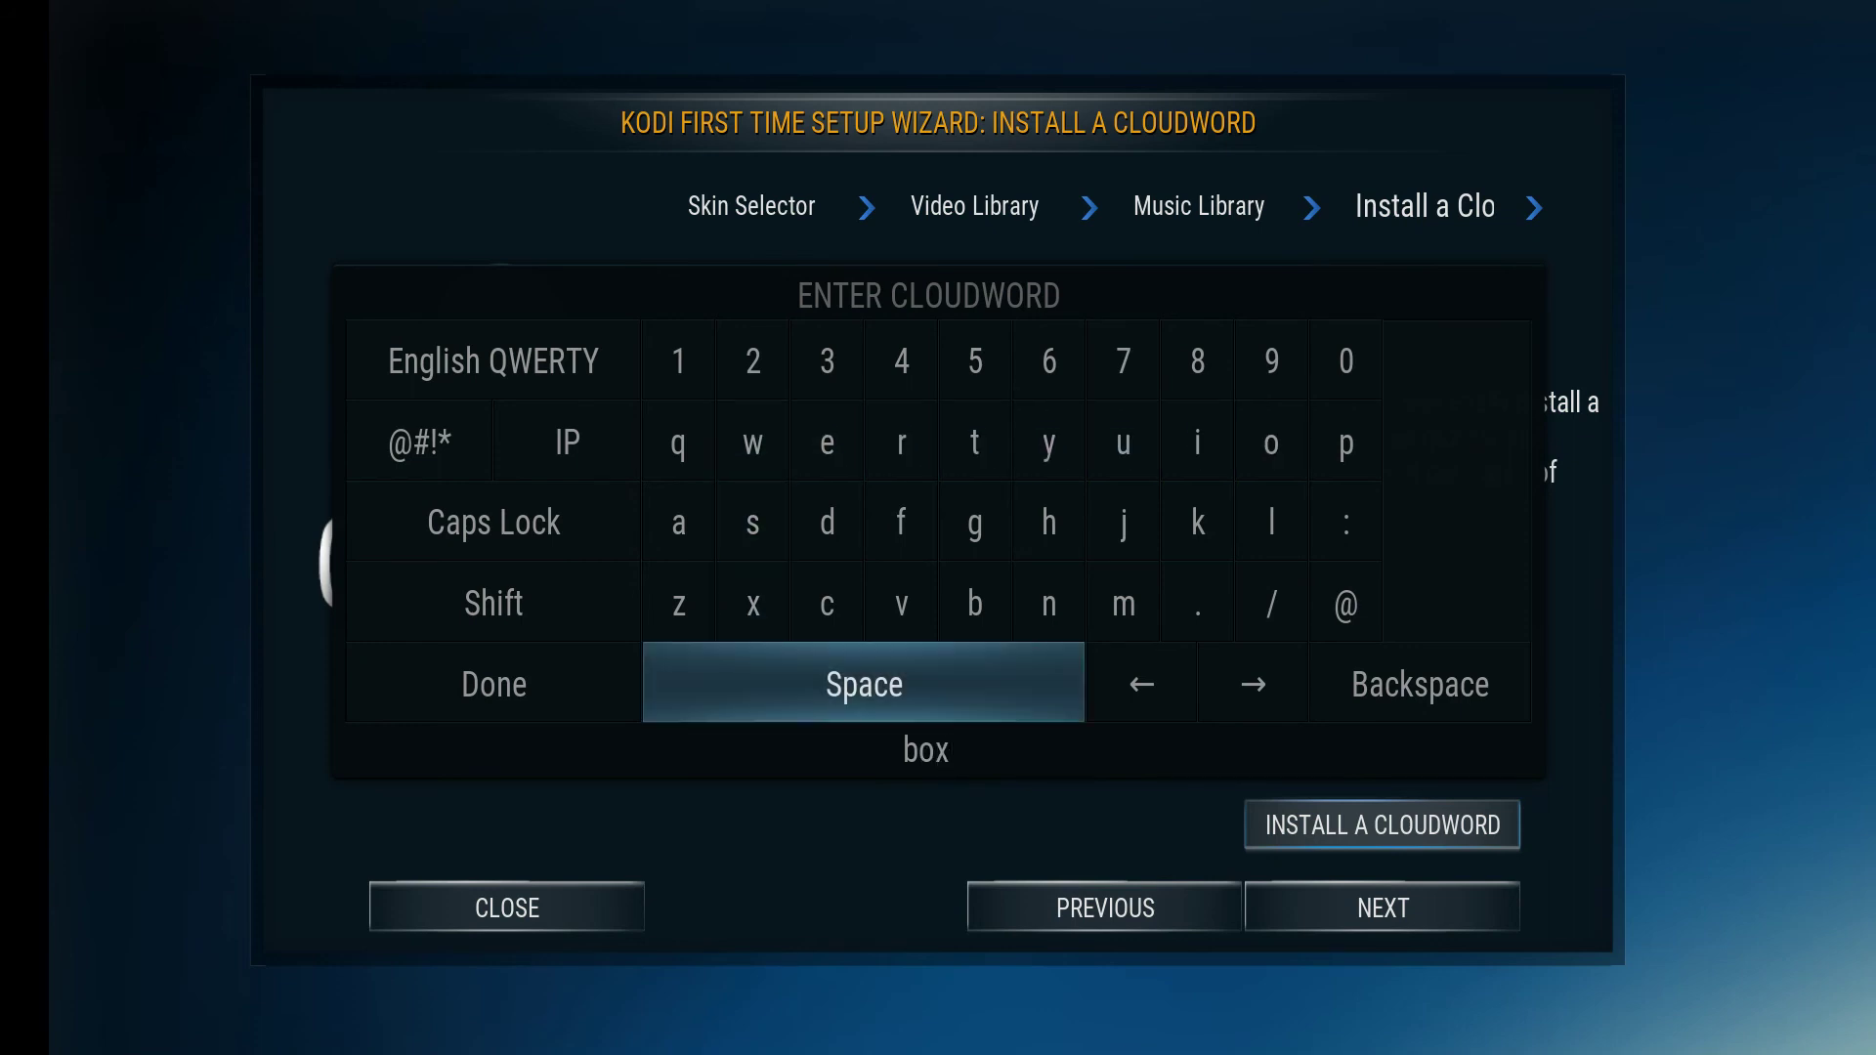
key("Left")
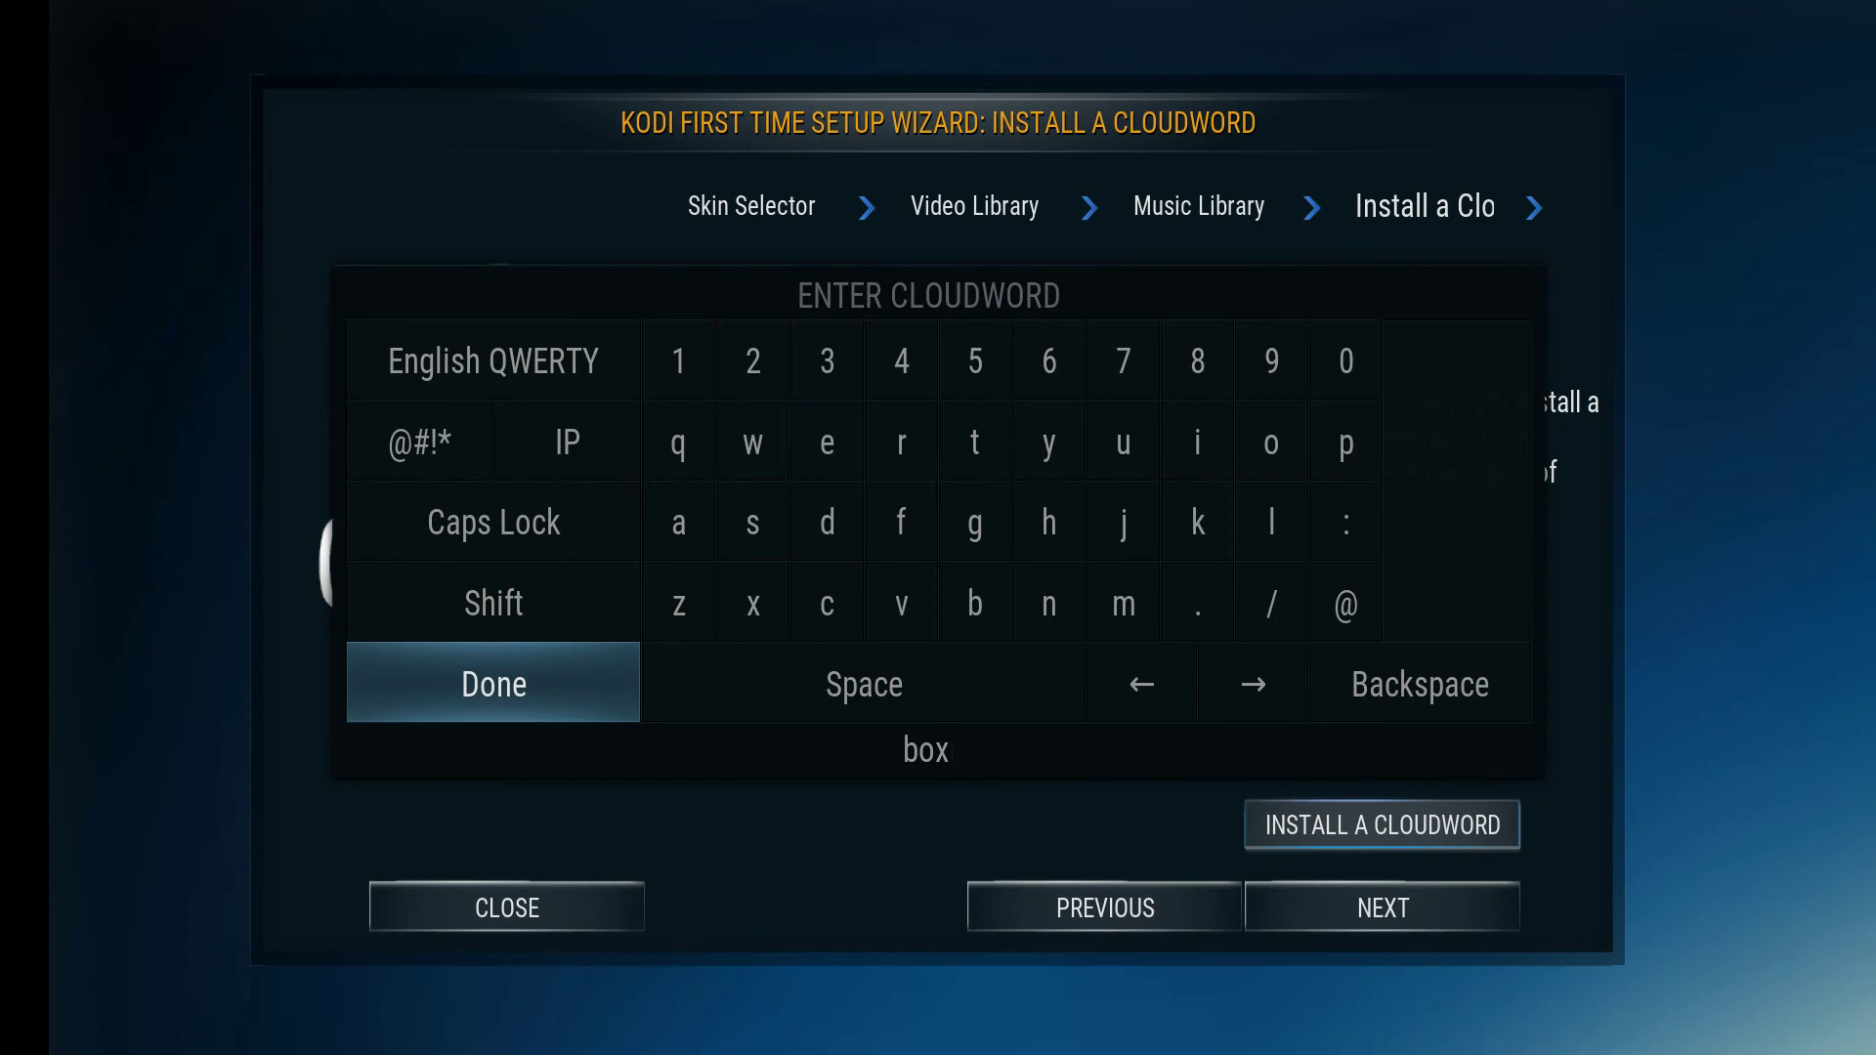
key("Return")
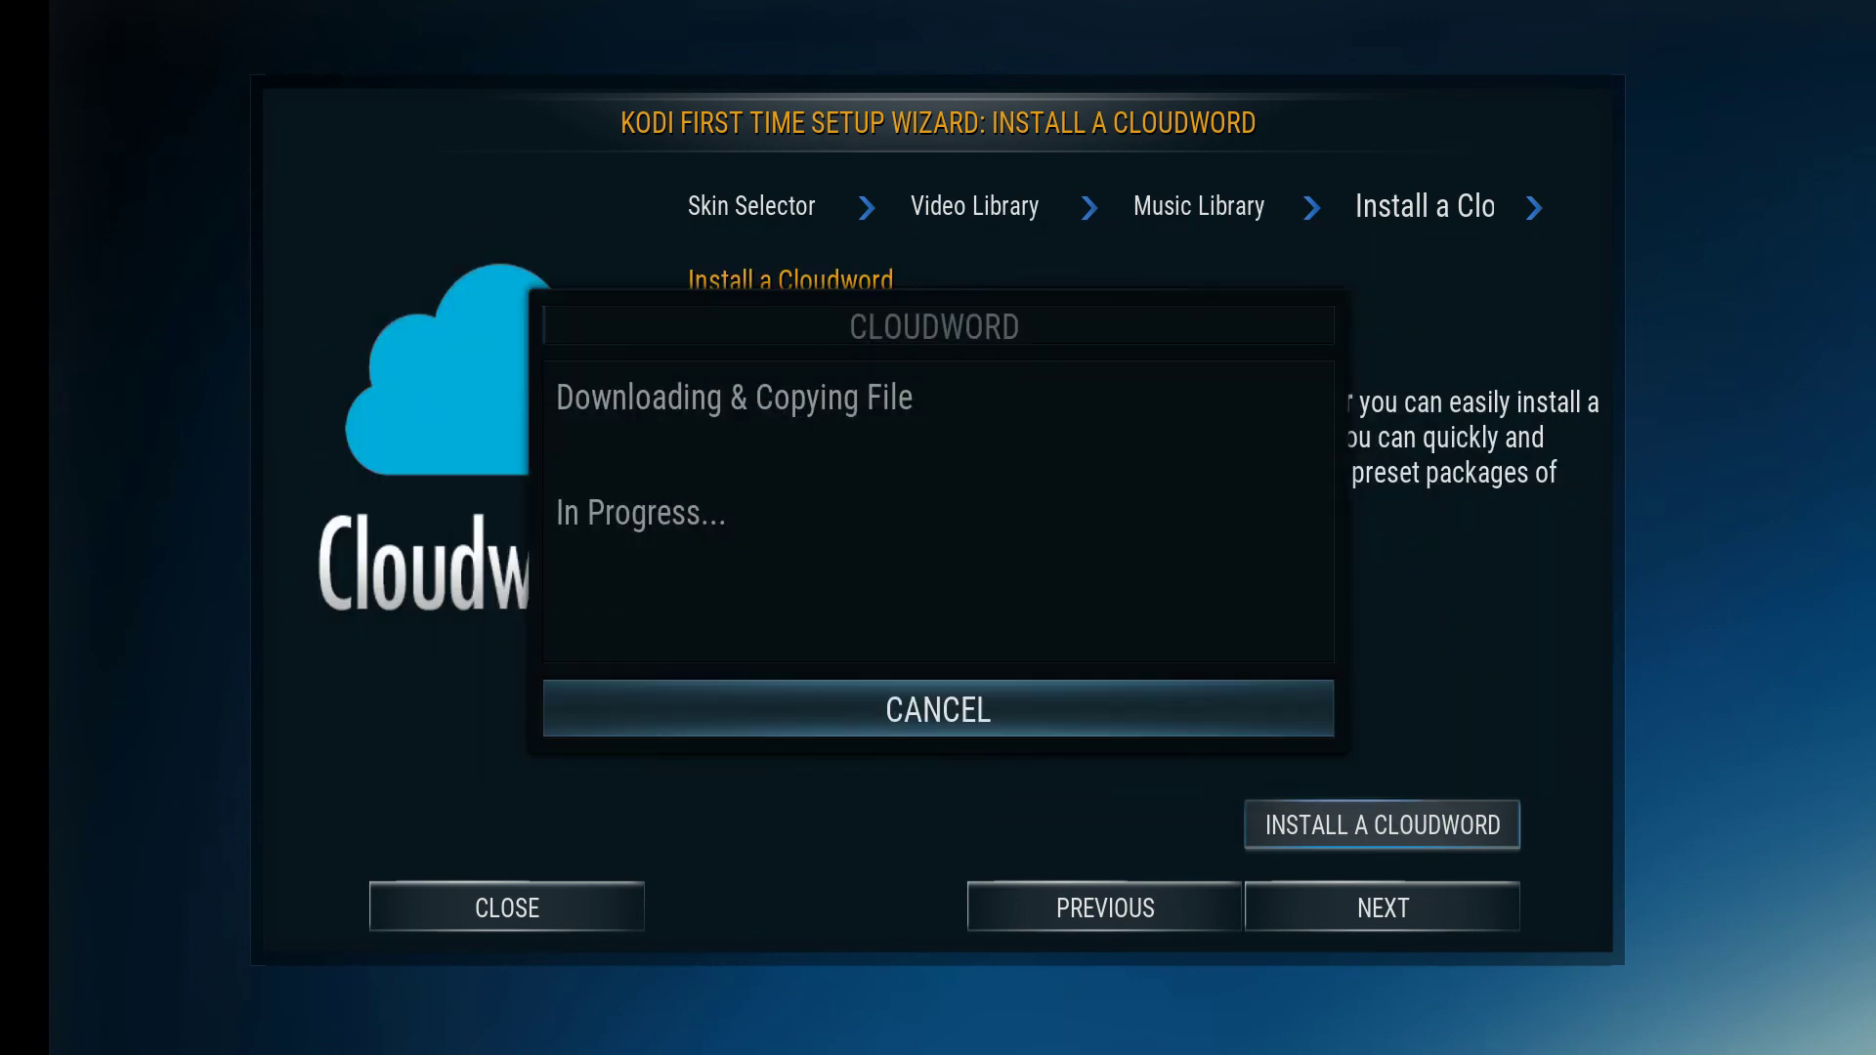